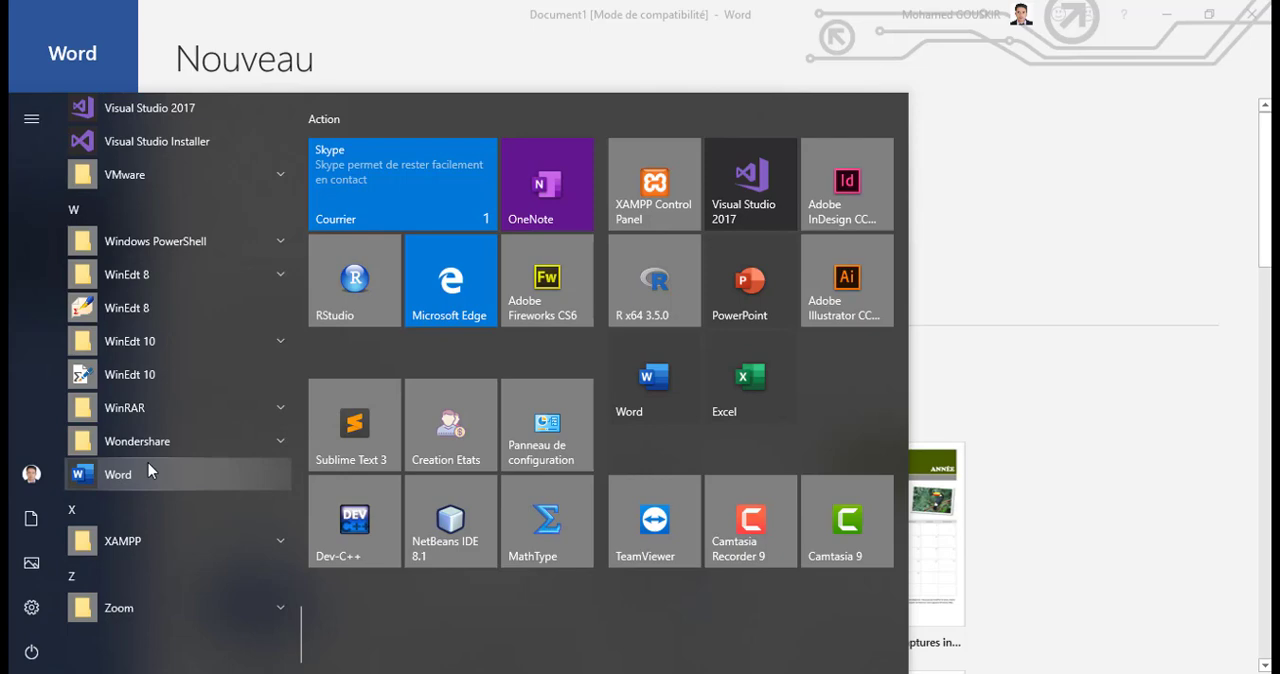
Step: Look through the installed applications list under the letters E, M and W
left_click(170, 216)
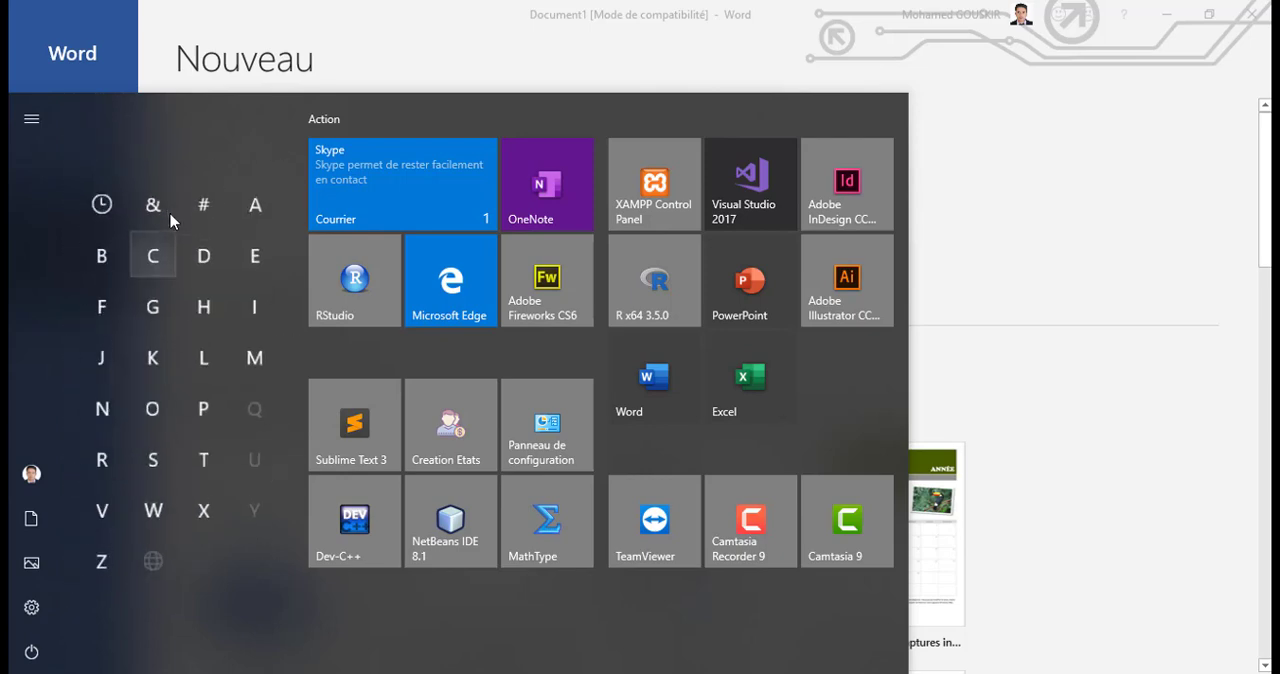
left_click(256, 270)
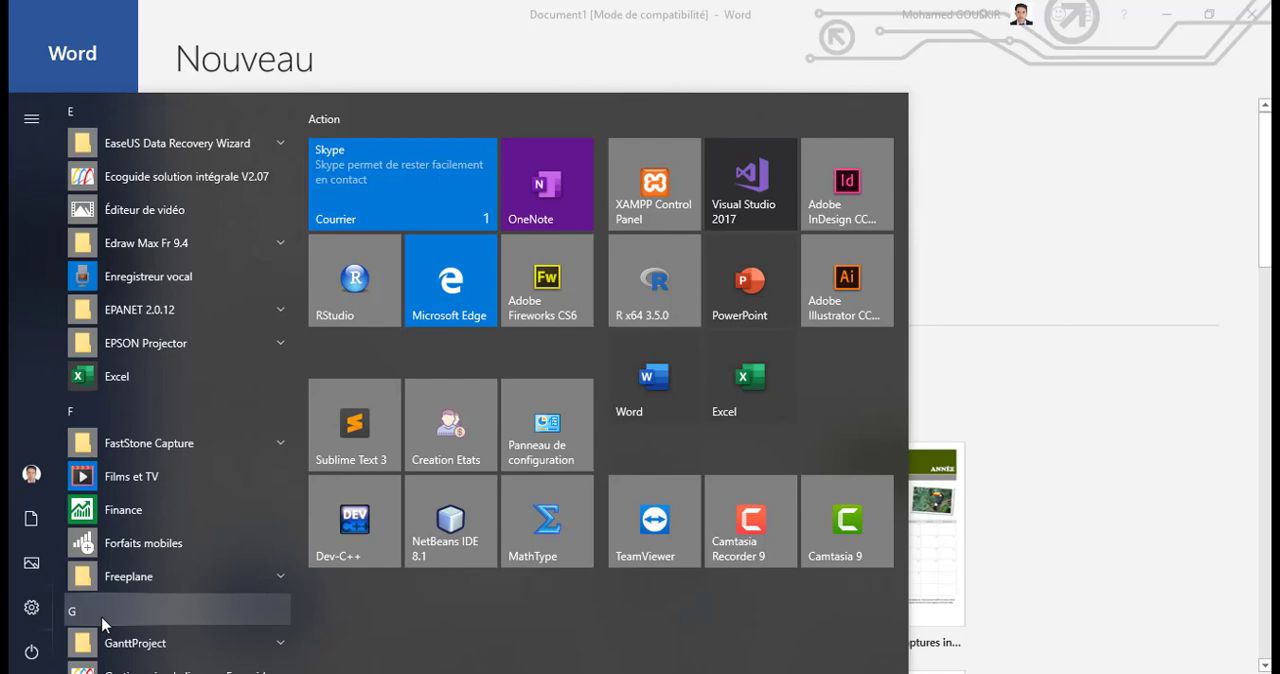
left_click(110, 413)
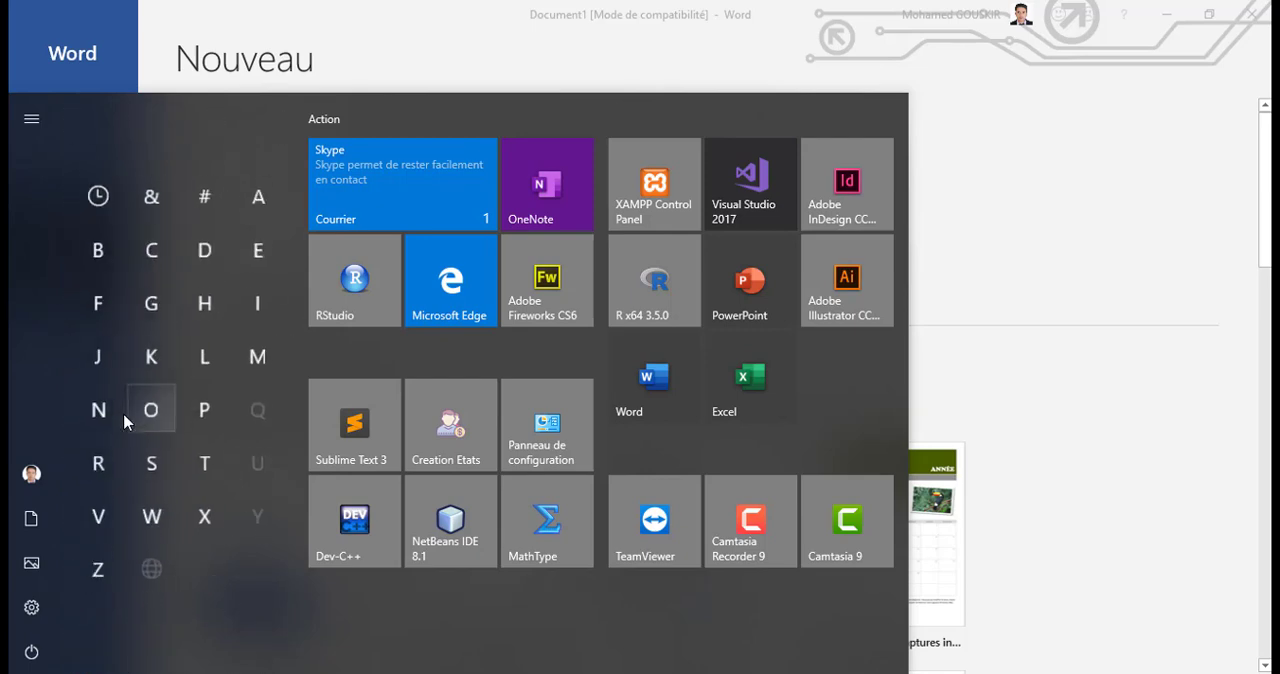
left_click(250, 359)
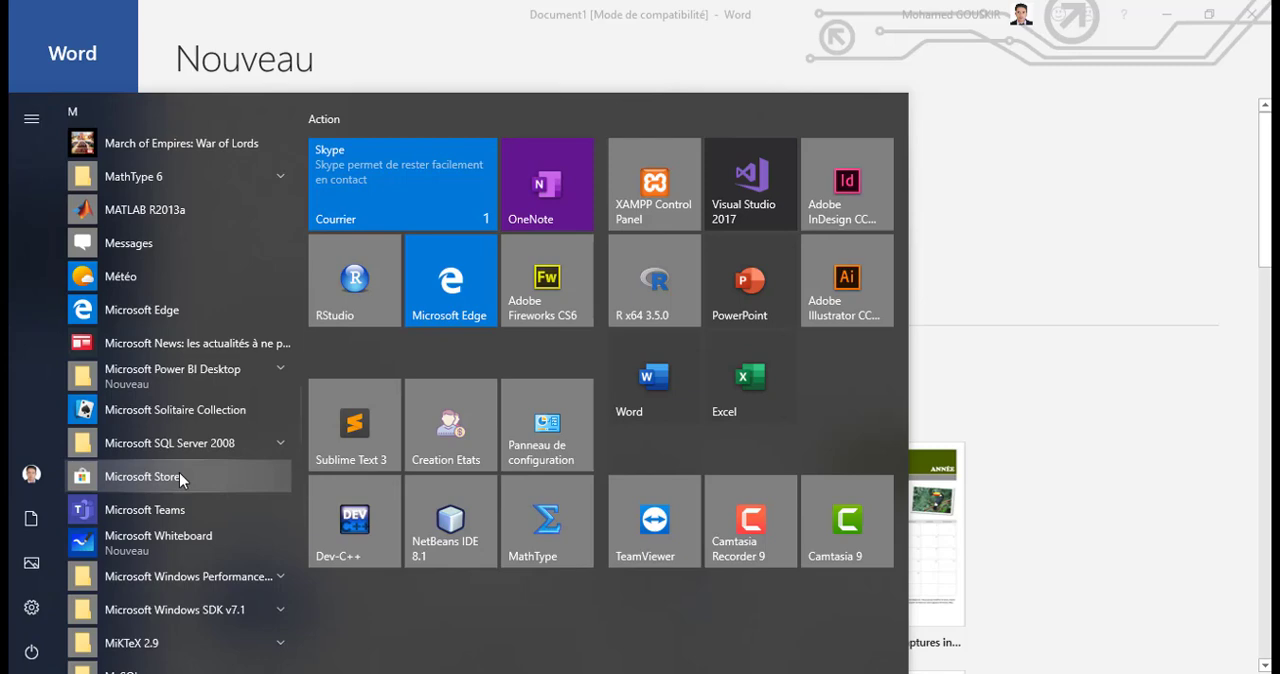
left_click(129, 112)
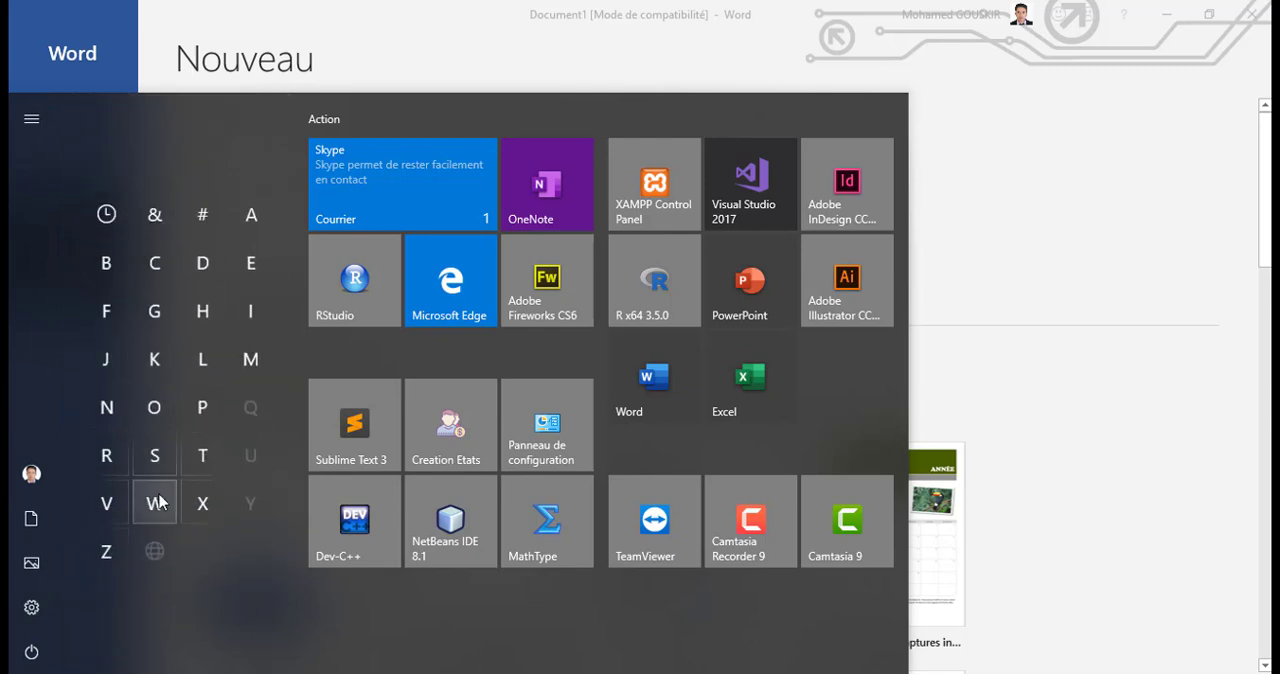
left_click(158, 503)
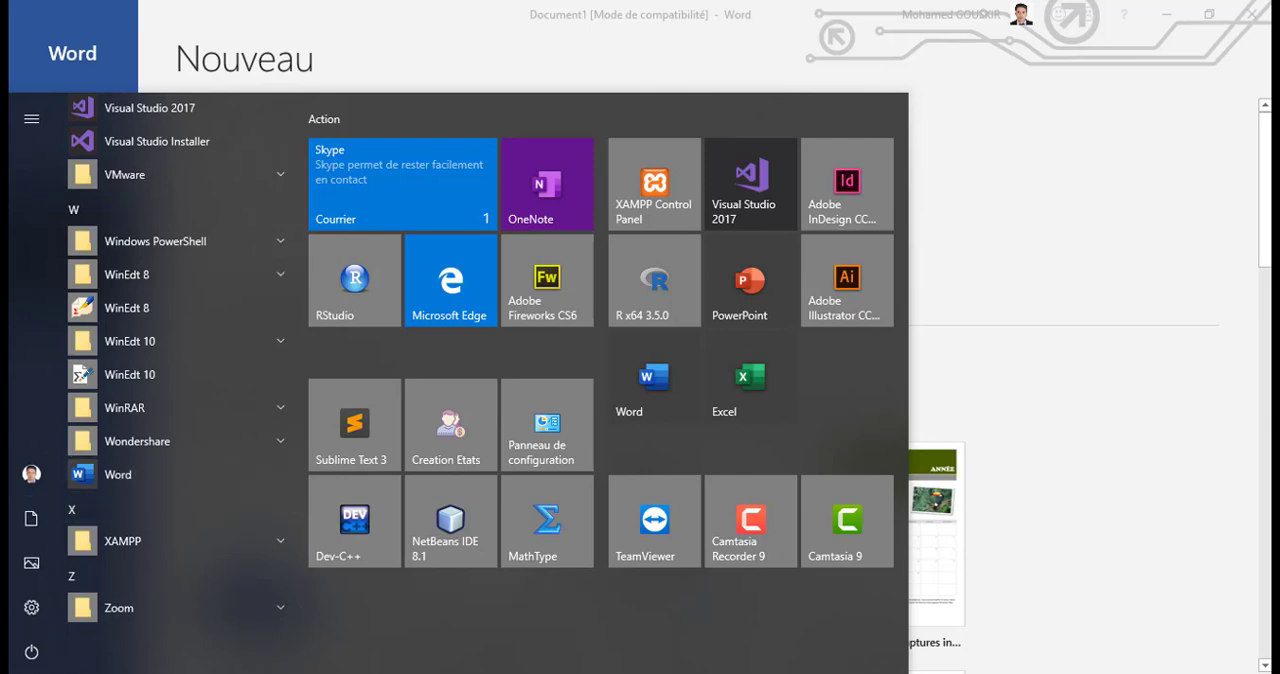
Step: Search the computer for "word" and launch the Word application
left_click(42, 672)
key("super")
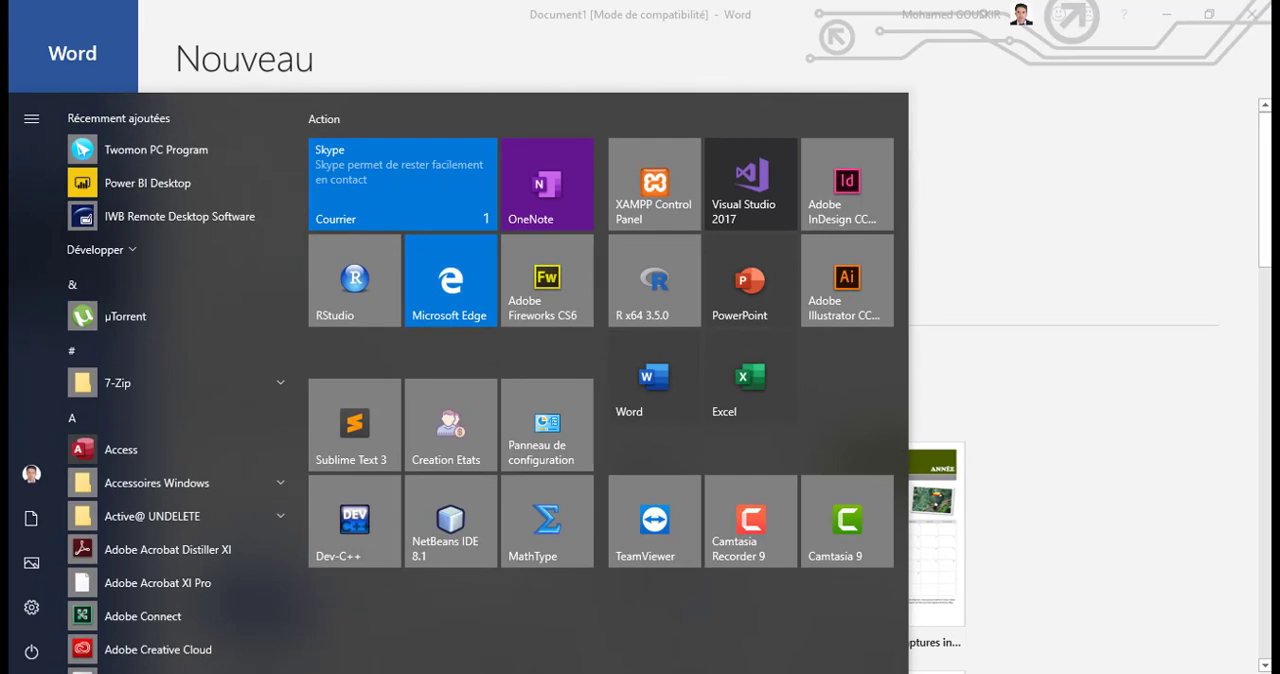
type("word")
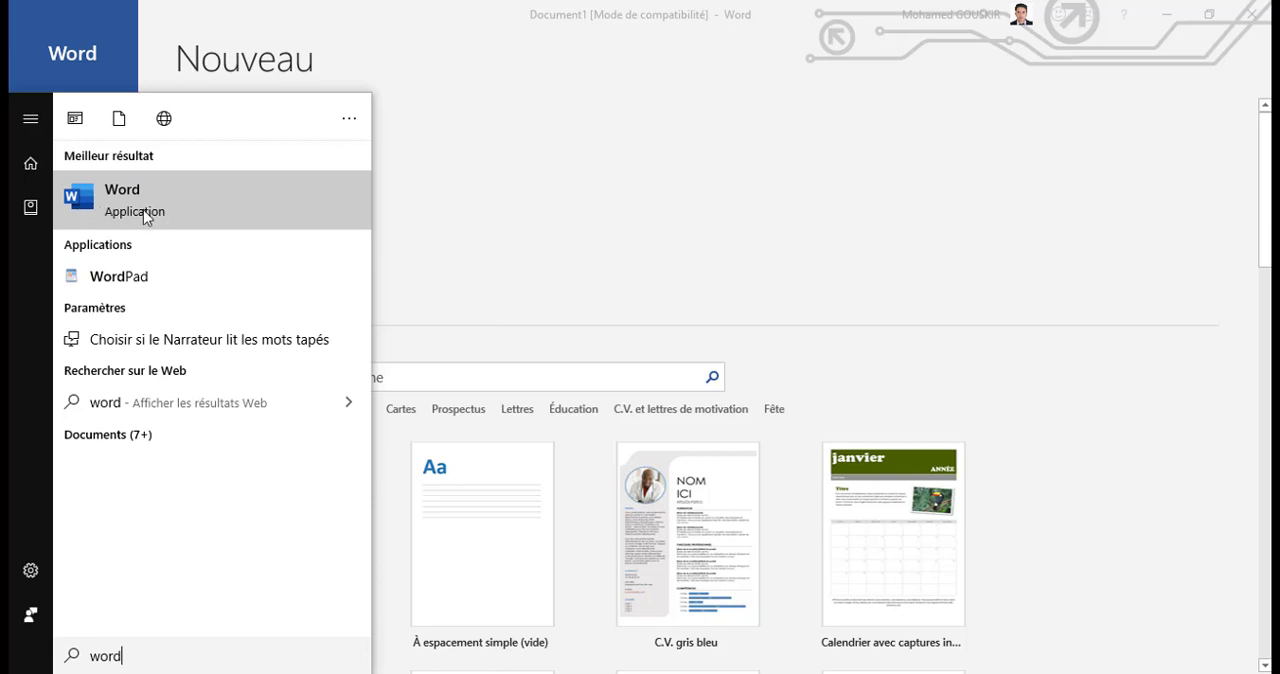
left_click(131, 199)
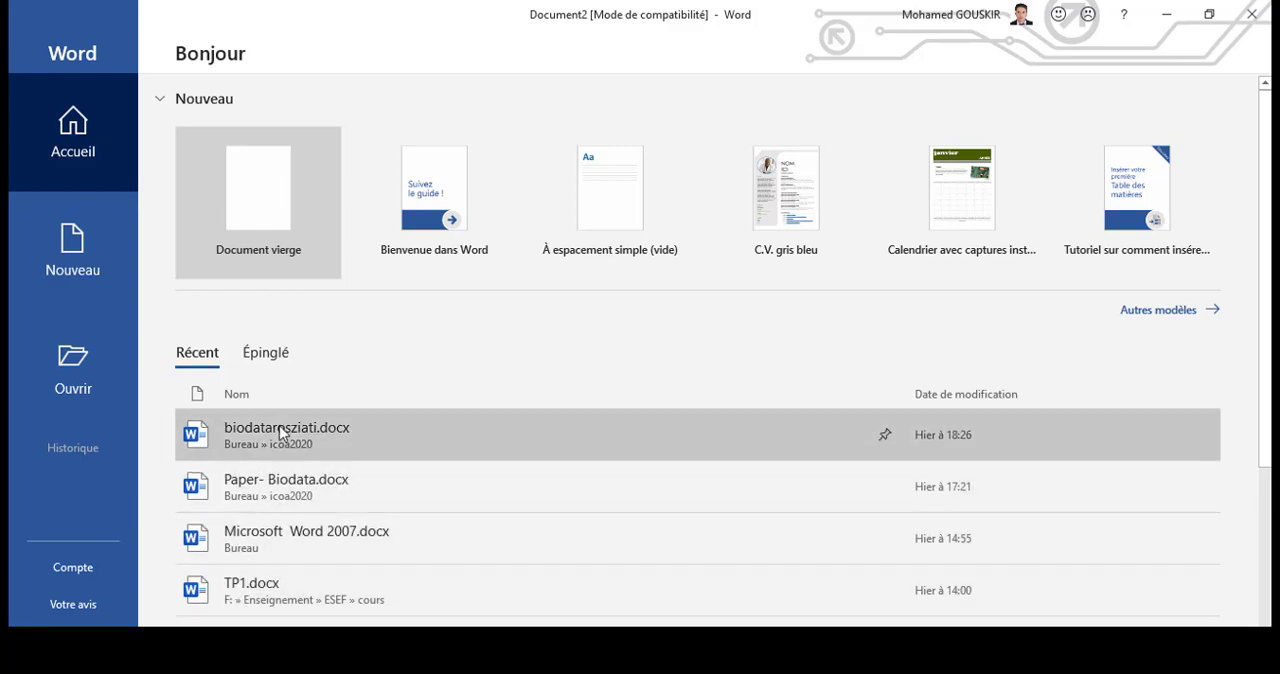
Step: Look through the available new-document templates and create a blank document
left_click(90, 270)
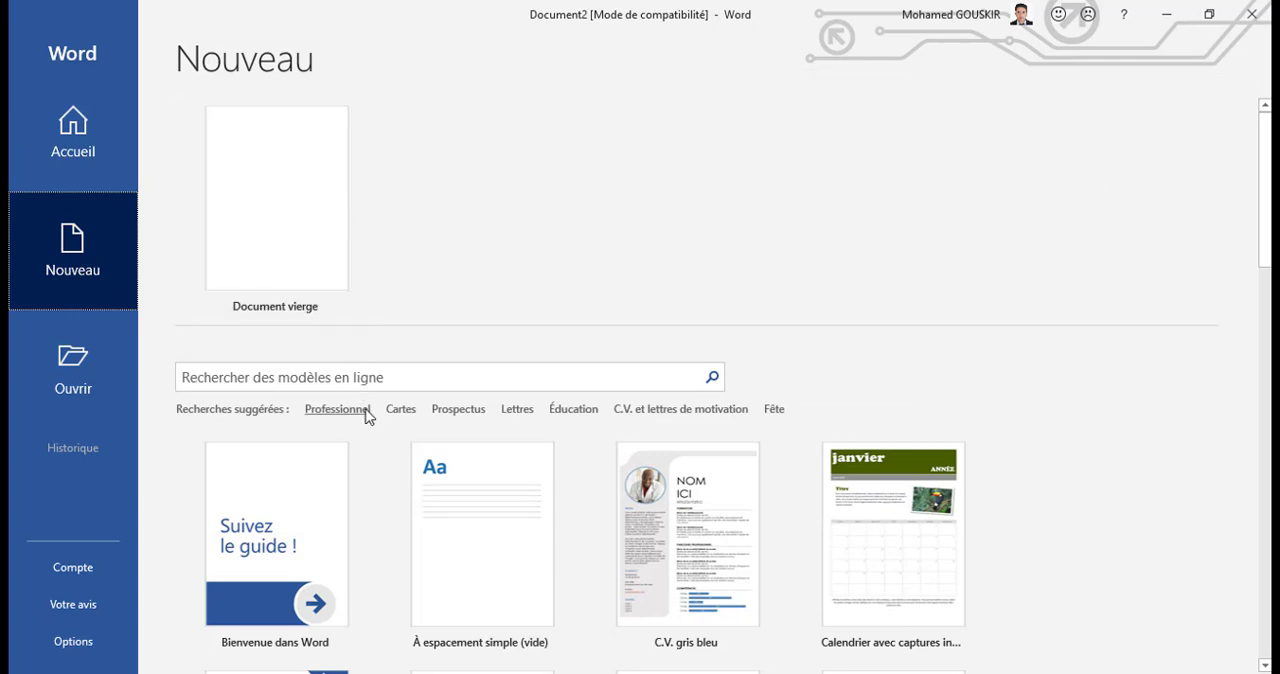
scroll(365, 412, "down", 1)
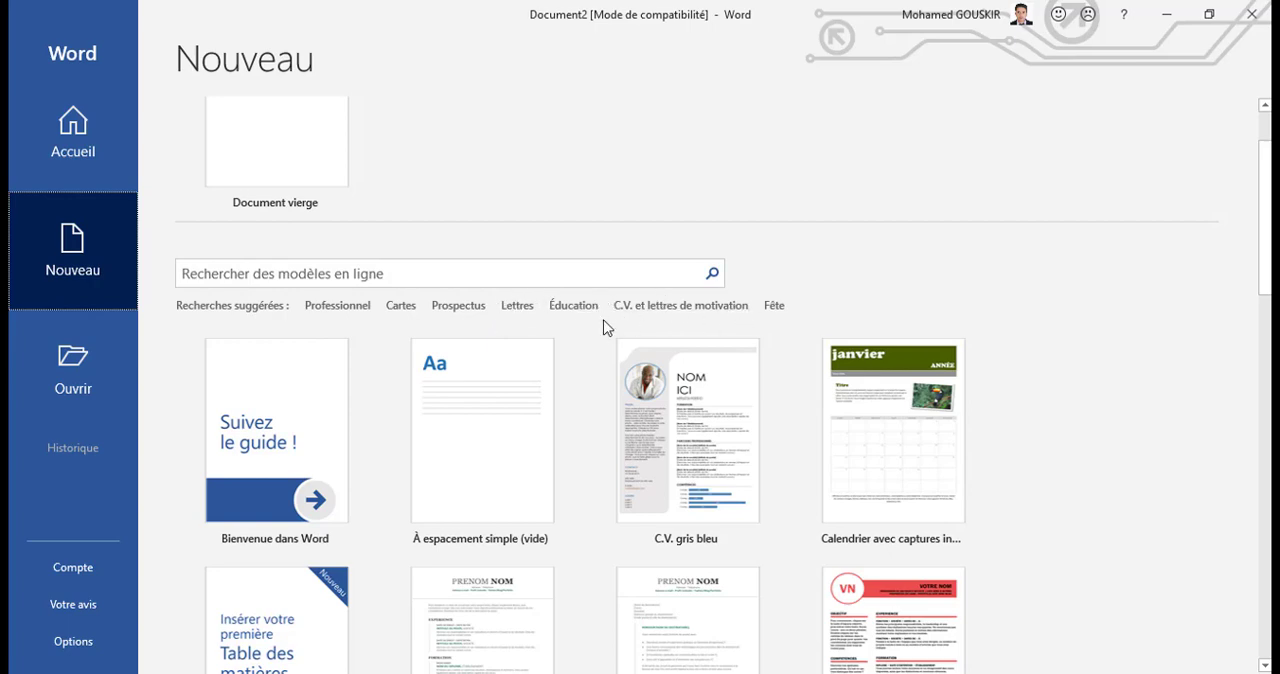
scroll(371, 460, "down", 8)
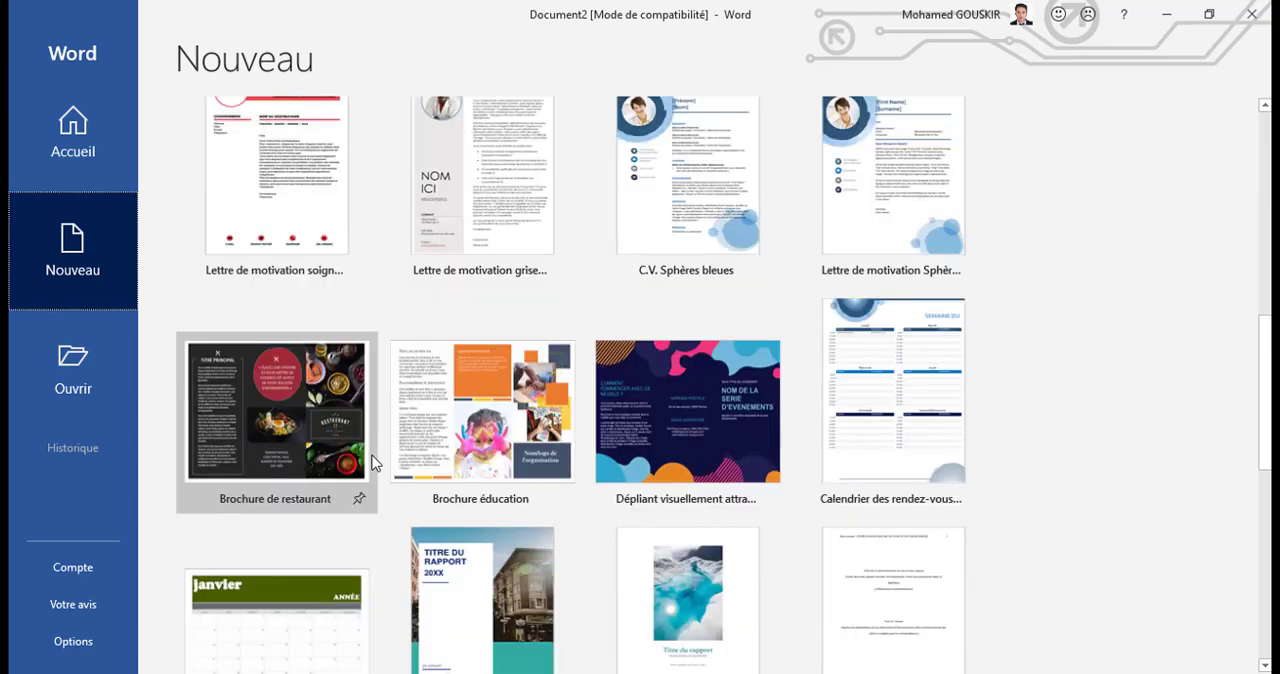
scroll(371, 462, "down", 5)
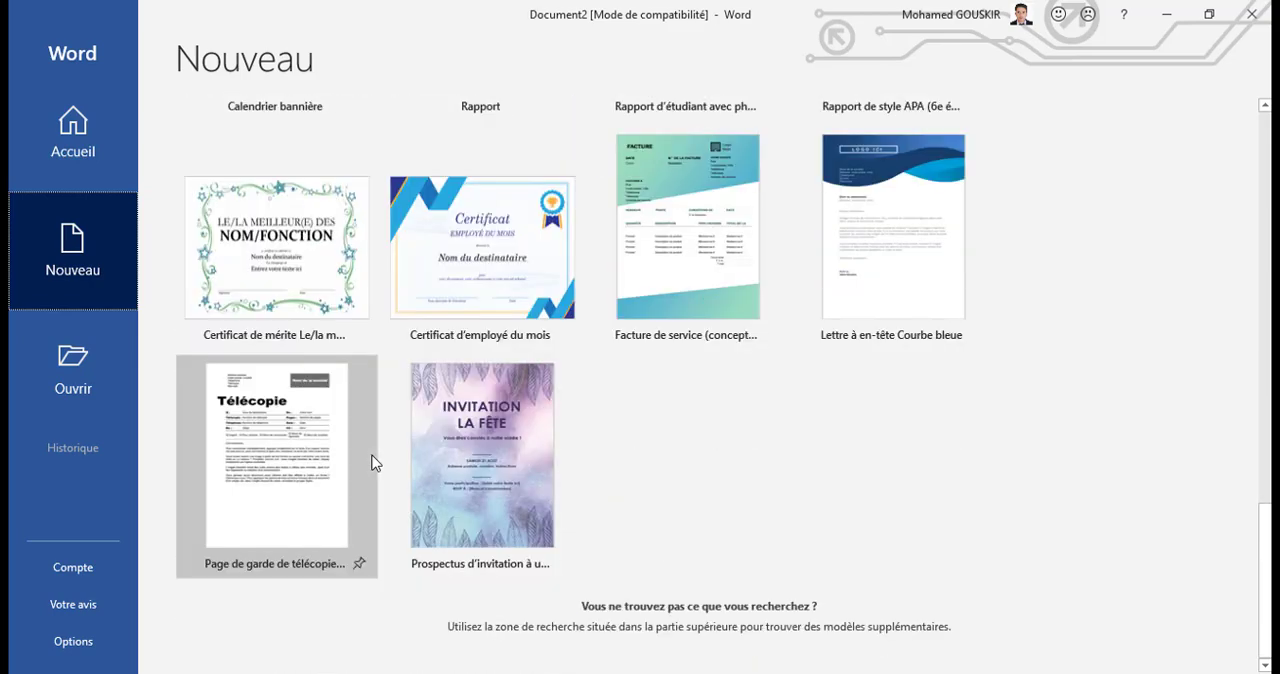
scroll(371, 462, "up", 12)
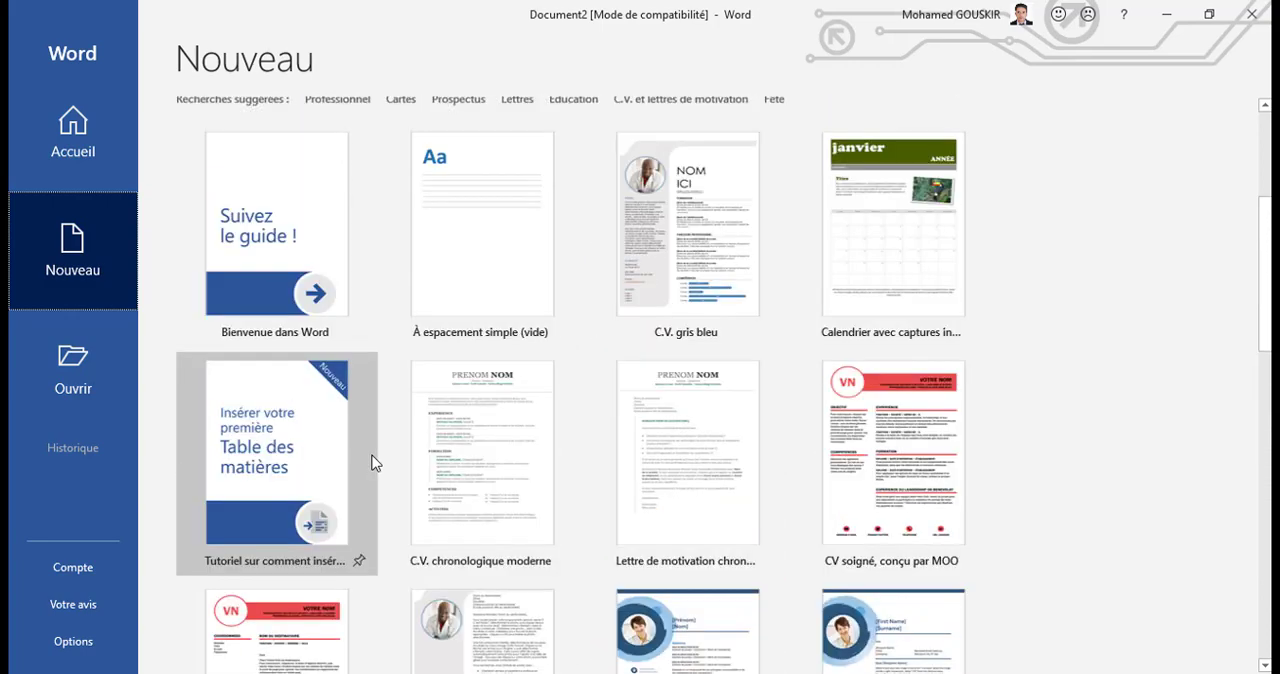
scroll(371, 462, "up", 2)
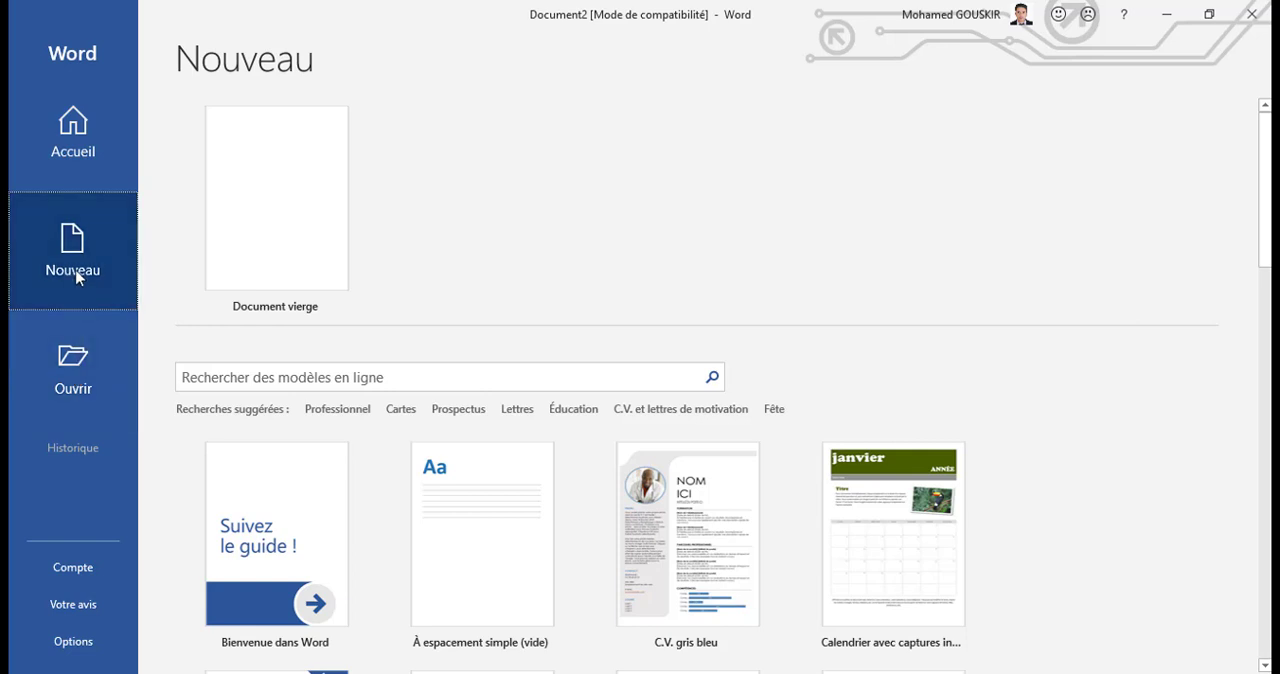
left_click(240, 223)
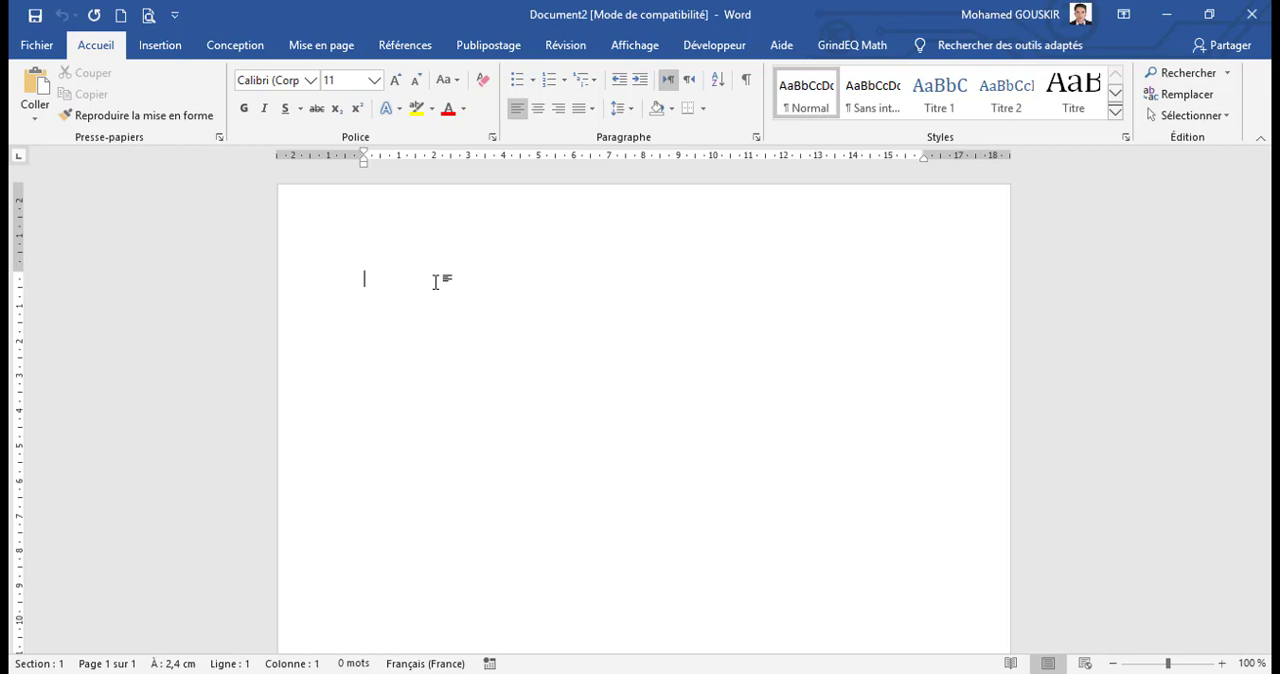
Step: Switch to the Microsoft Word 2007.docx document, select its entire text, and clear the selection
left_click(700, 672)
left_click(574, 637)
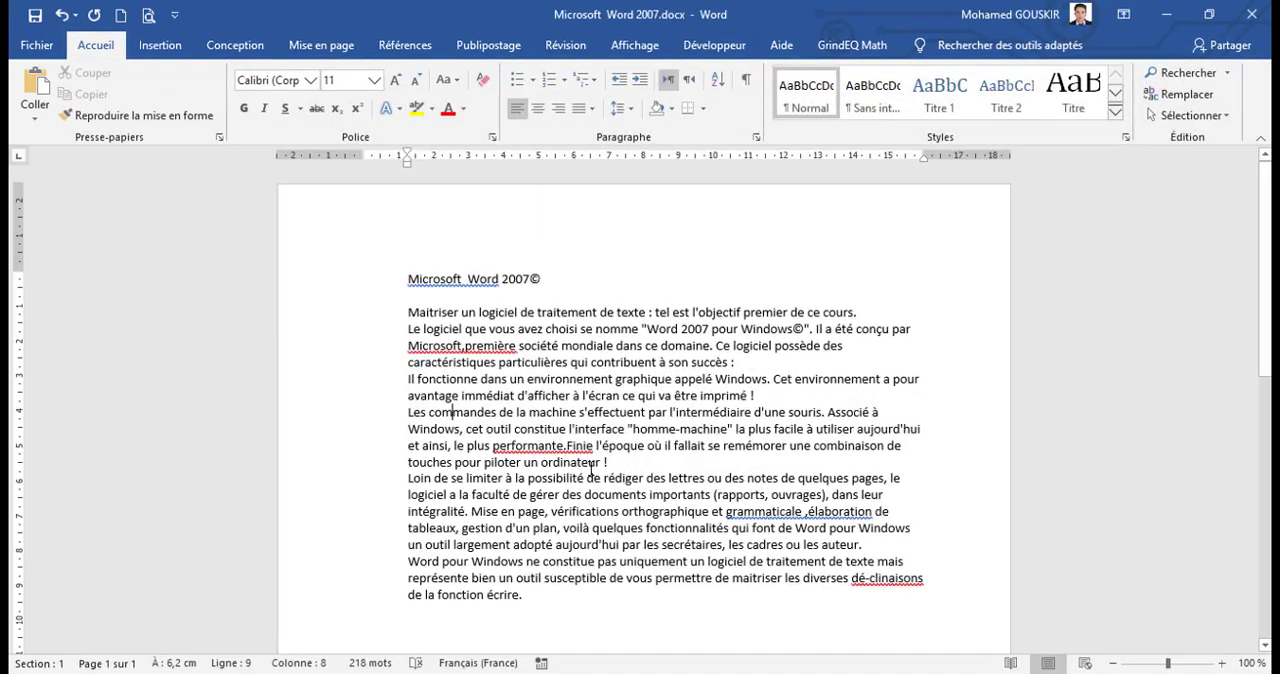
left_click_drag(406, 271, 528, 600)
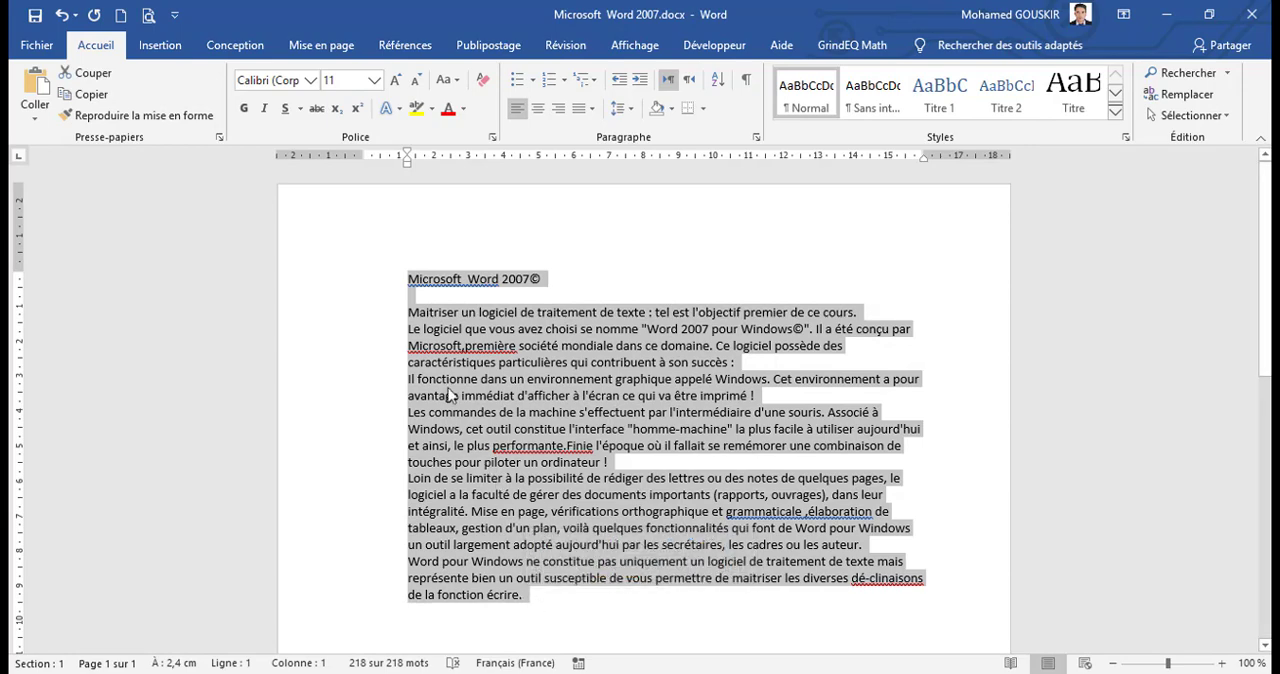
left_click(408, 283)
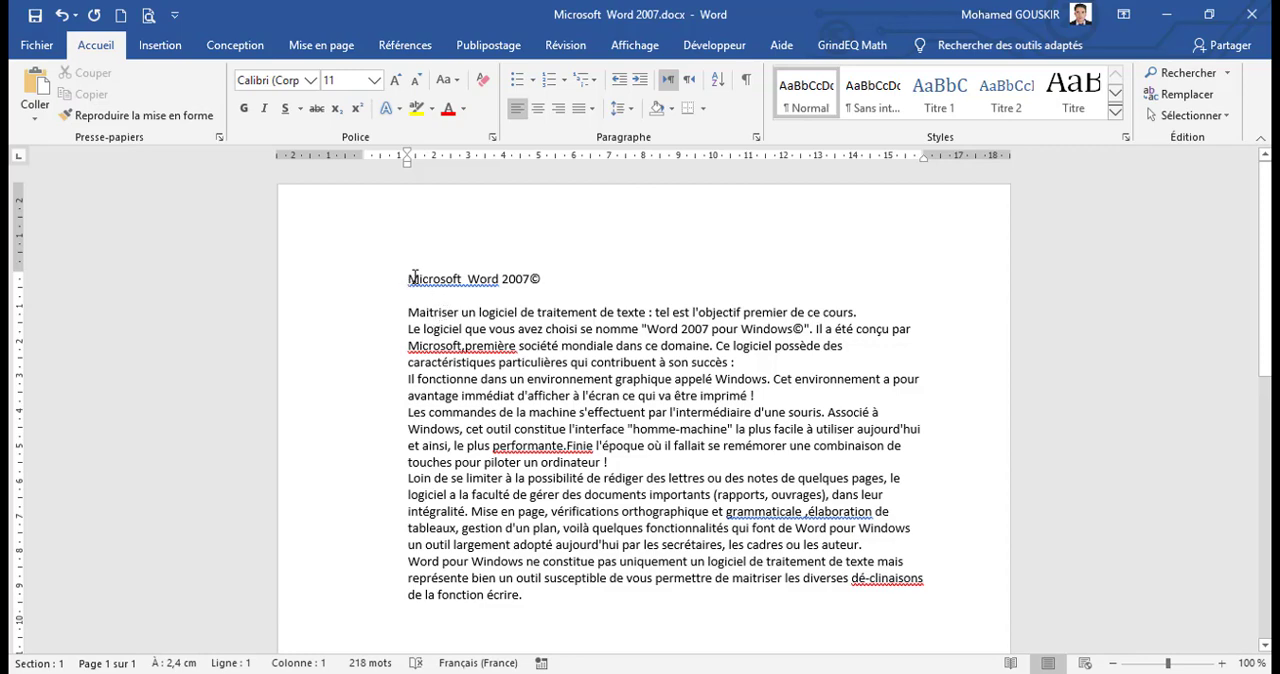
left_click(431, 313)
Step: Select whole lines of text, starting with the title line and ending with the full paragraph beginning "Les commandes de la machine"
left_click(295, 285)
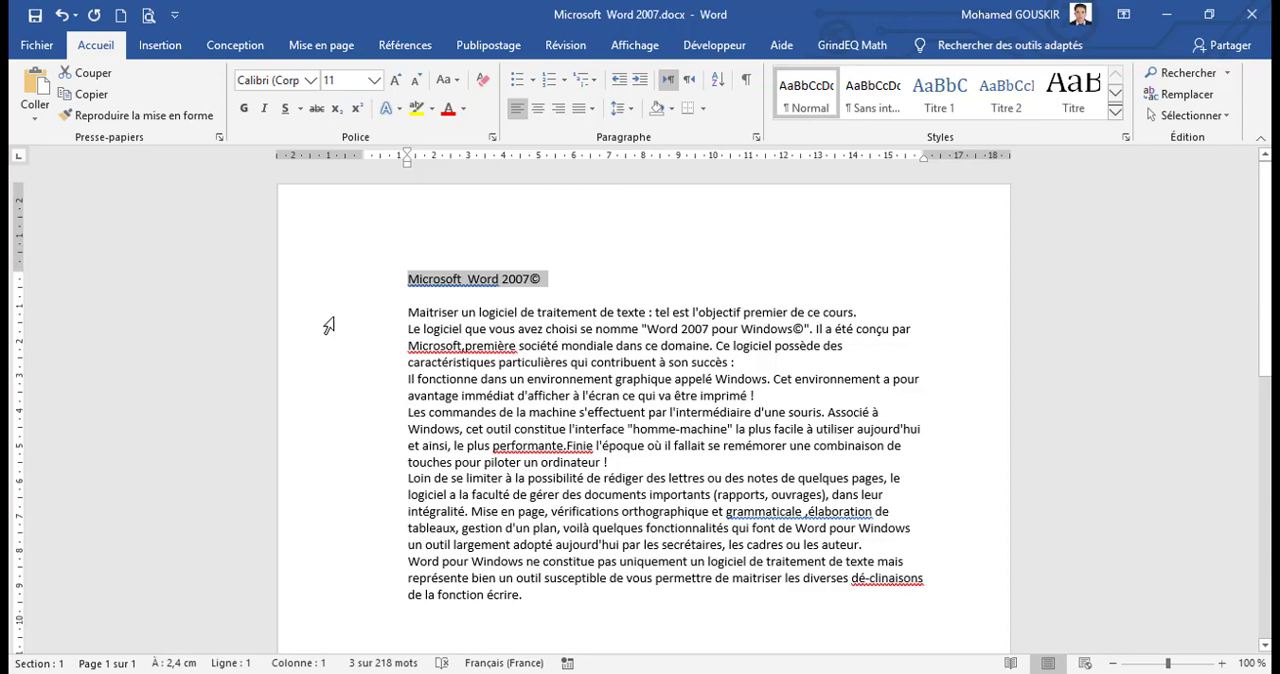
left_click_drag(329, 312, 329, 337)
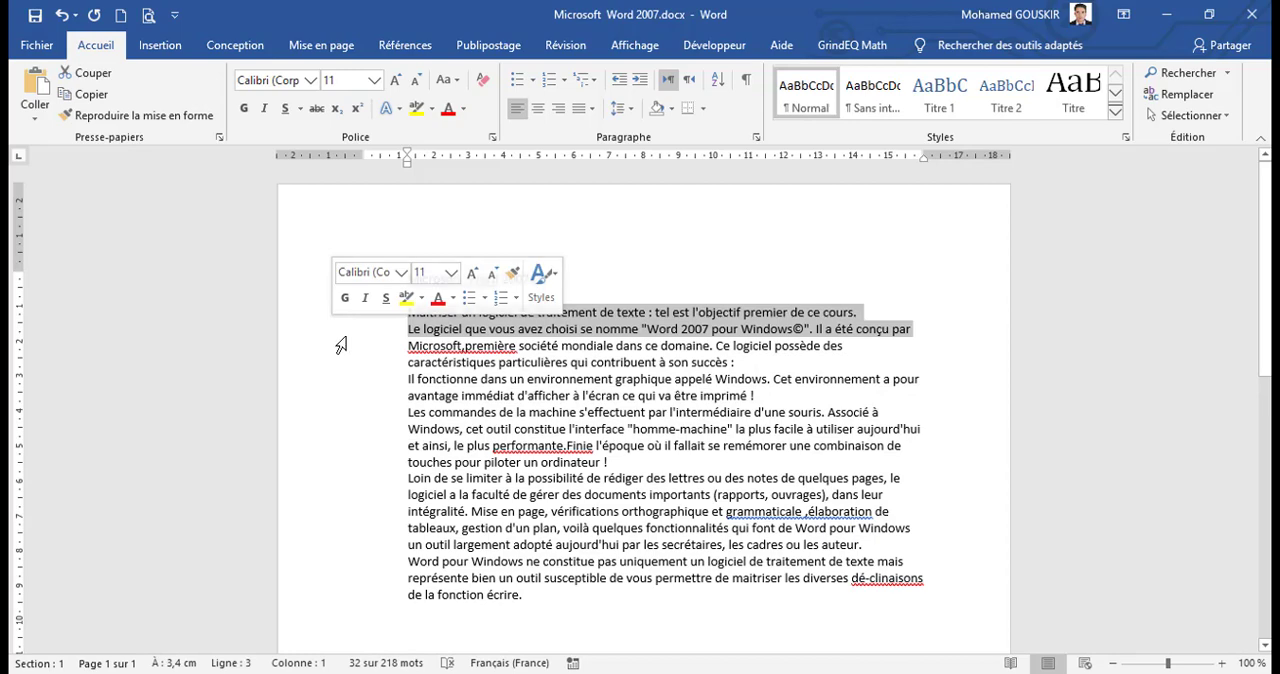
left_click(333, 330)
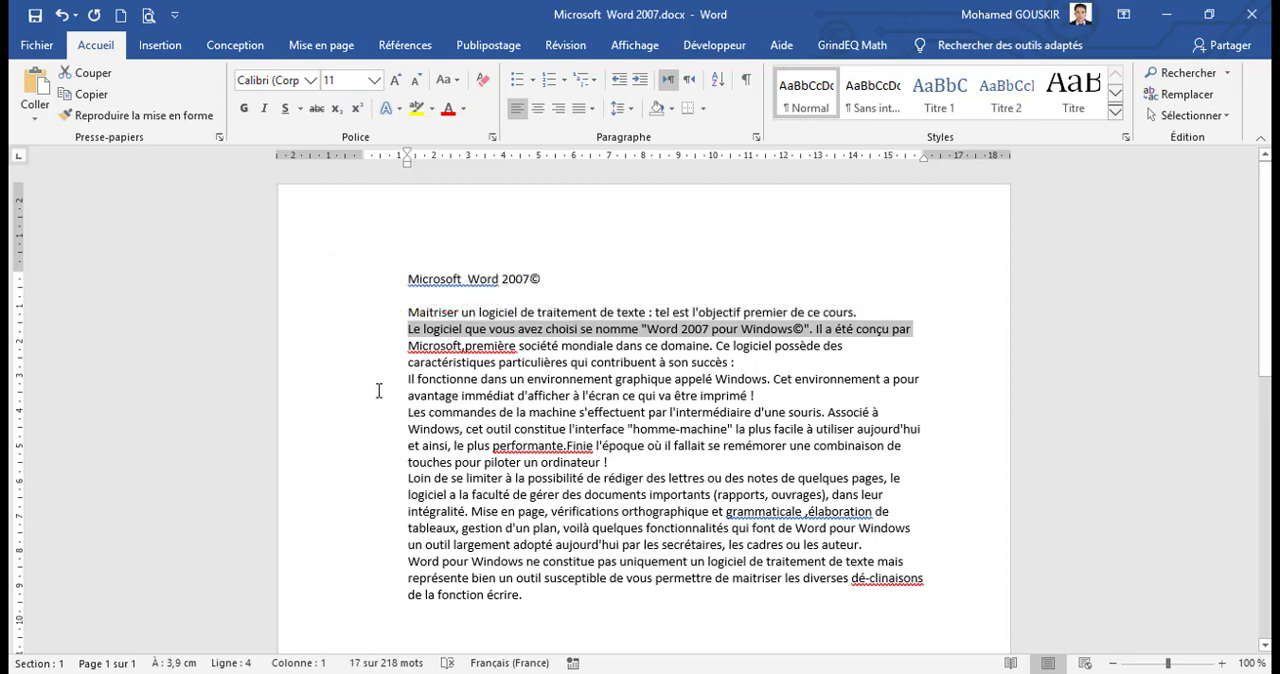
double_click(323, 427)
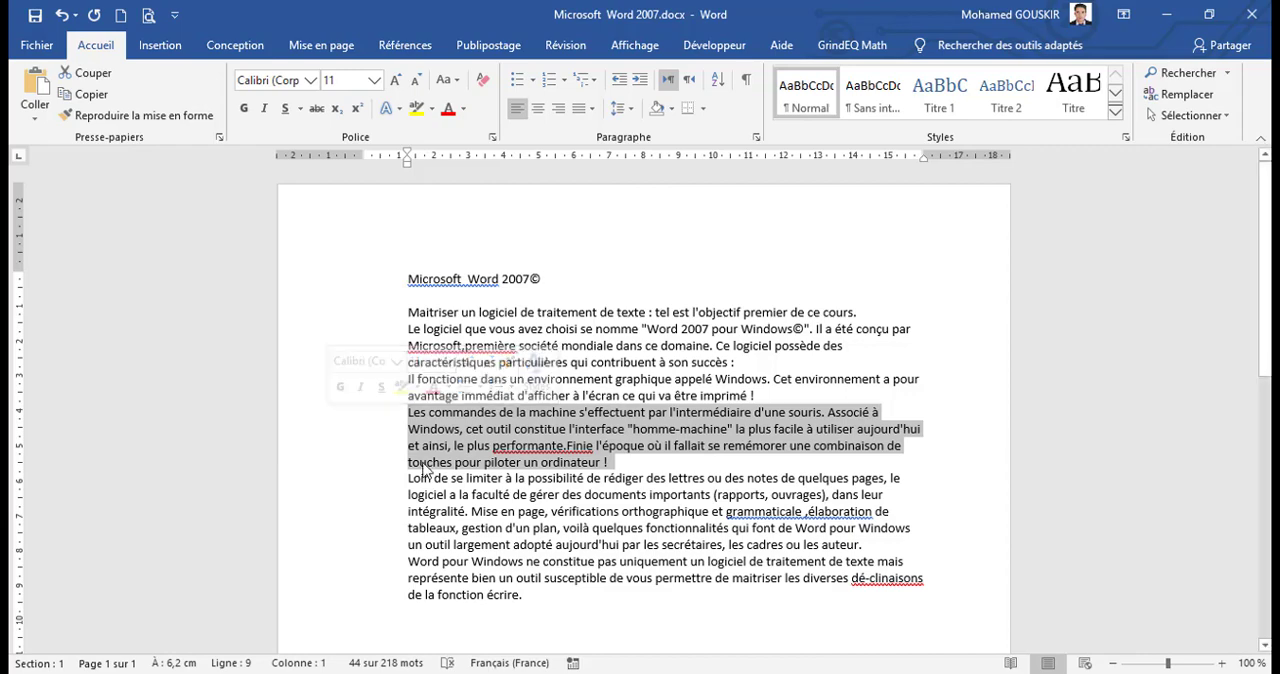
Step: Extend a selection upward line by line from the end of "touches pour piloter un ordinateur !" to the line beginning "Il fonctionne"
left_click(631, 466)
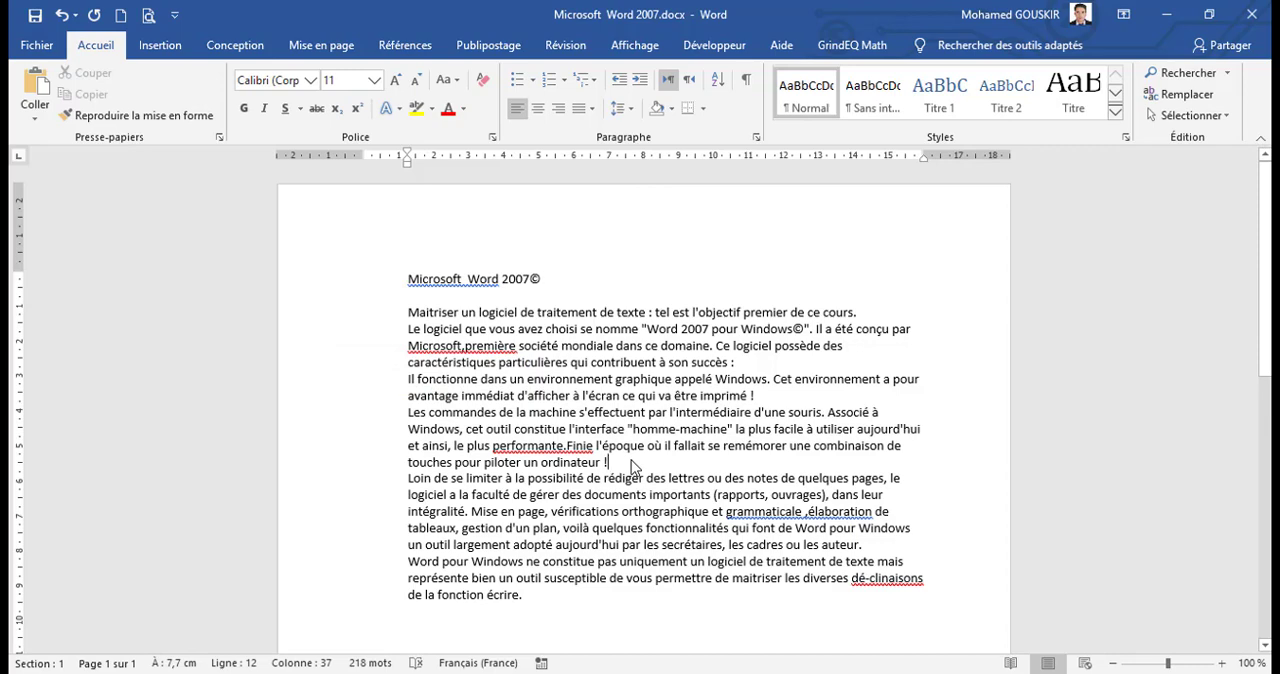
key("shift+Up")
key("shift+Up")
key("shift+Up")
key("shift+Up")
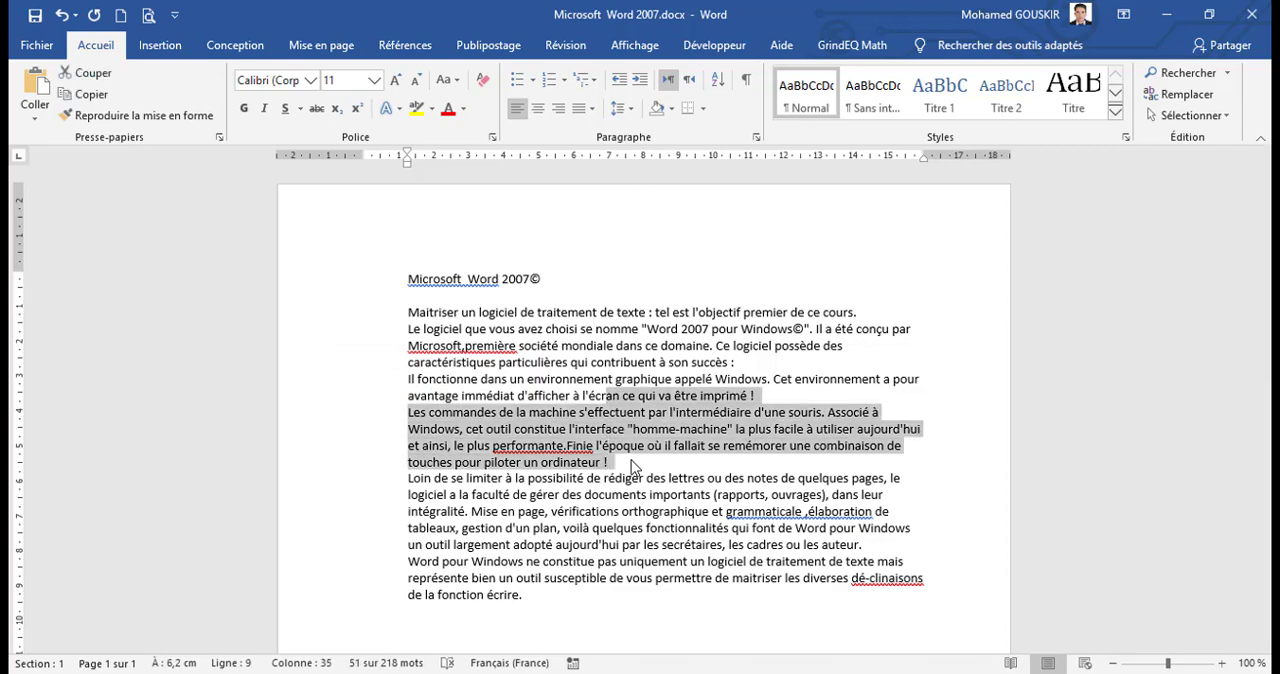
key("shift+Up")
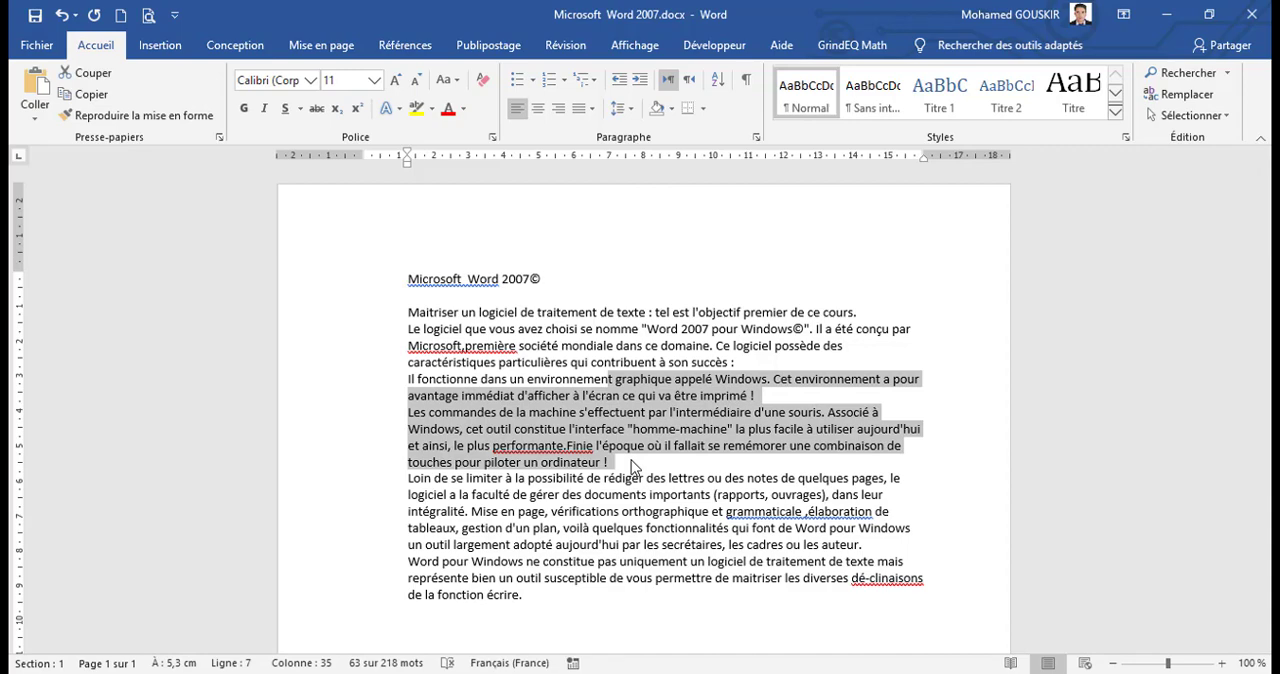
Step: Extend the selection downward line by line to the third line of the paragraph beginning "Loin de se limiter"
key("shift+Down")
key("shift+Down")
key("shift+Down")
key("shift+Down")
key("shift+Down")
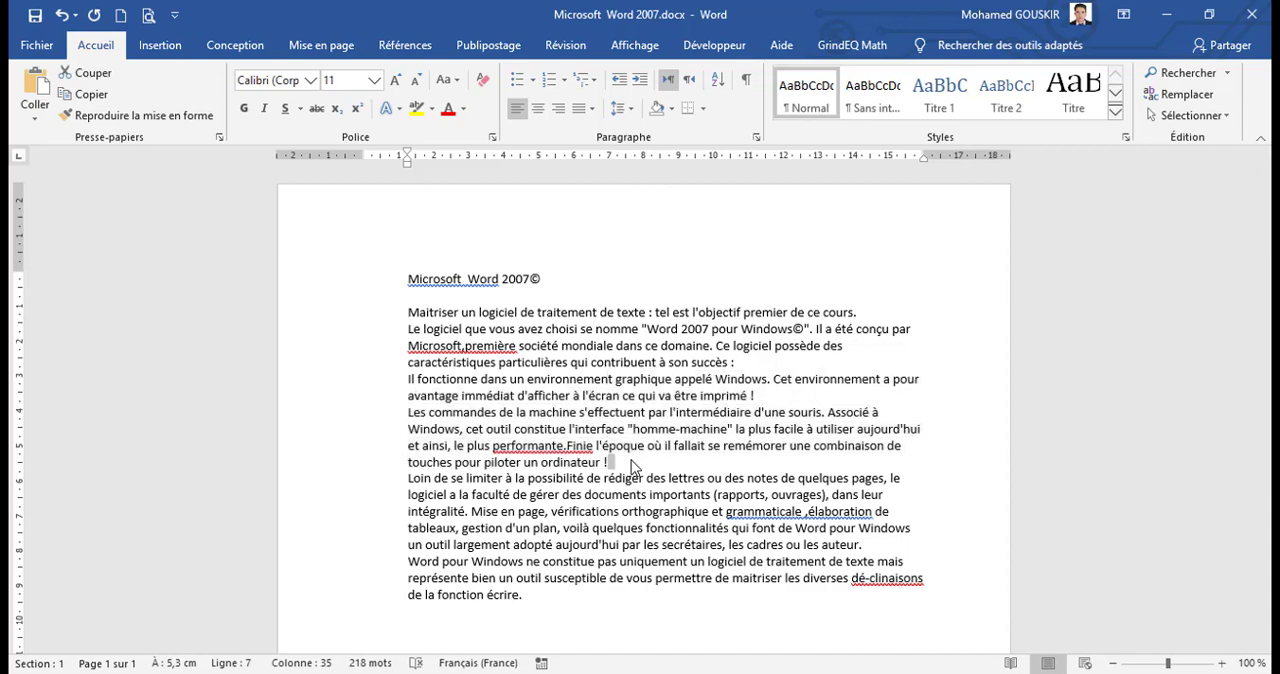
key("shift+Down")
key("shift+Down")
key("shift+Down")
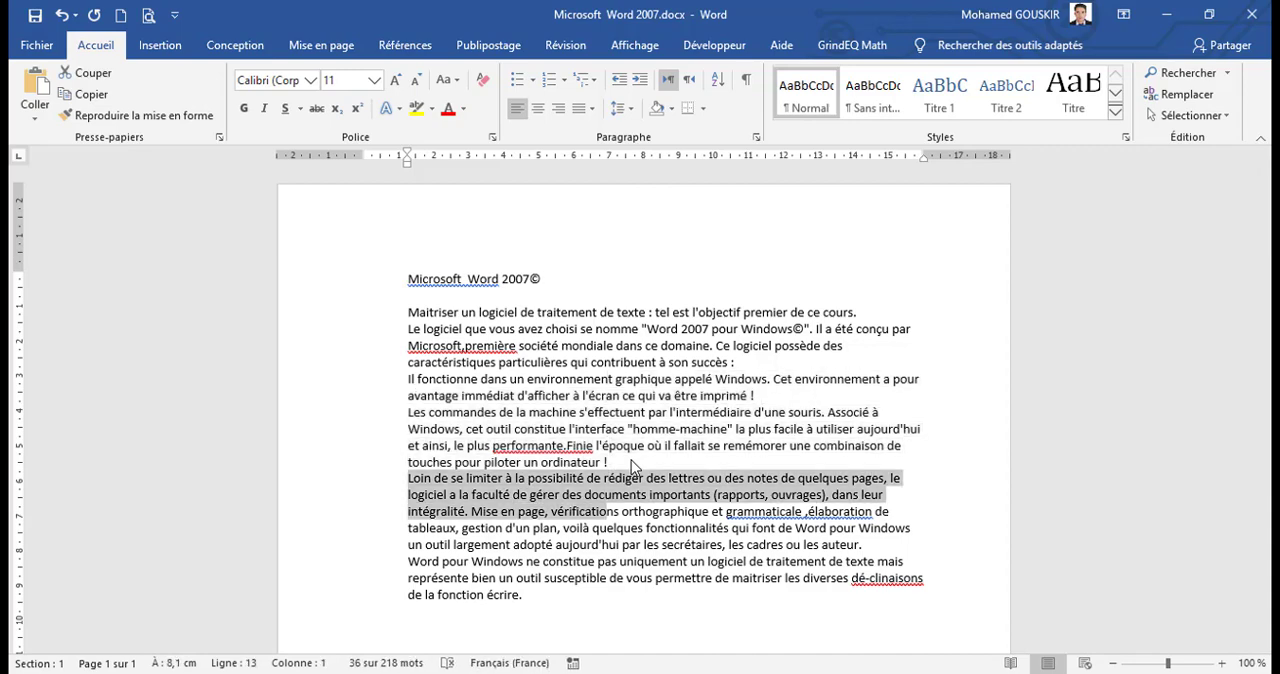
Step: Select "ordinateur !" backward character by character from the end of its line
left_click(631, 460)
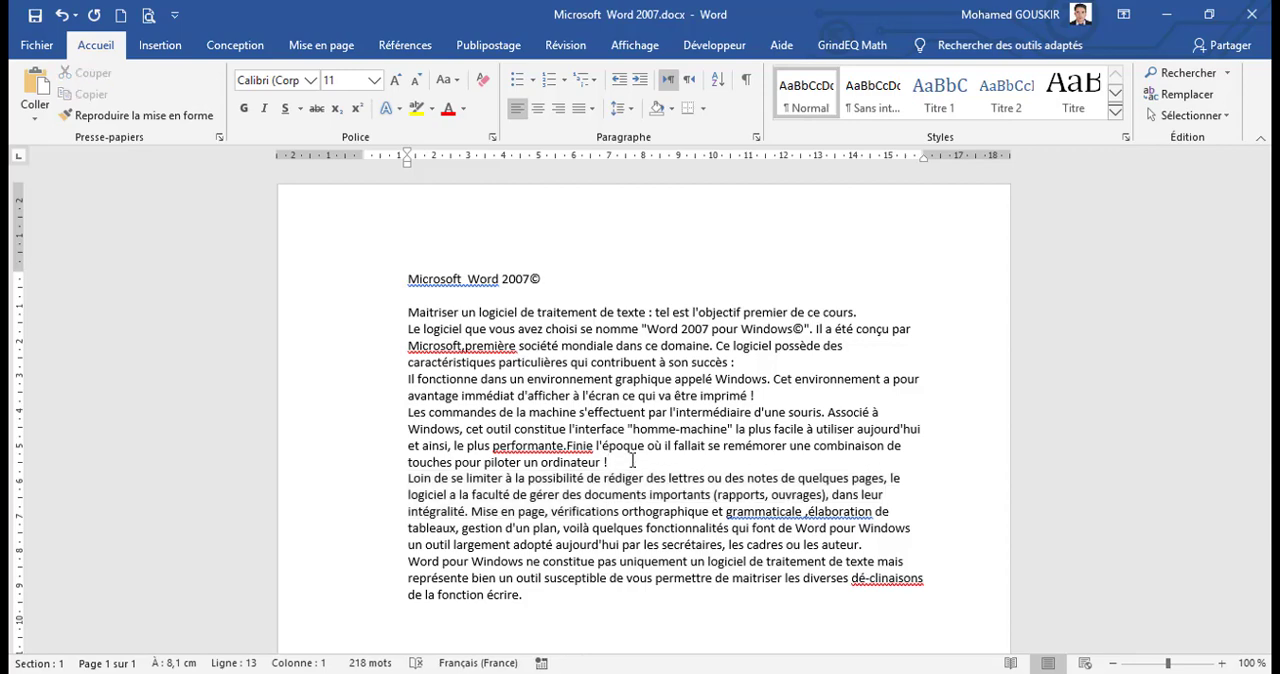
key("shift+Left")
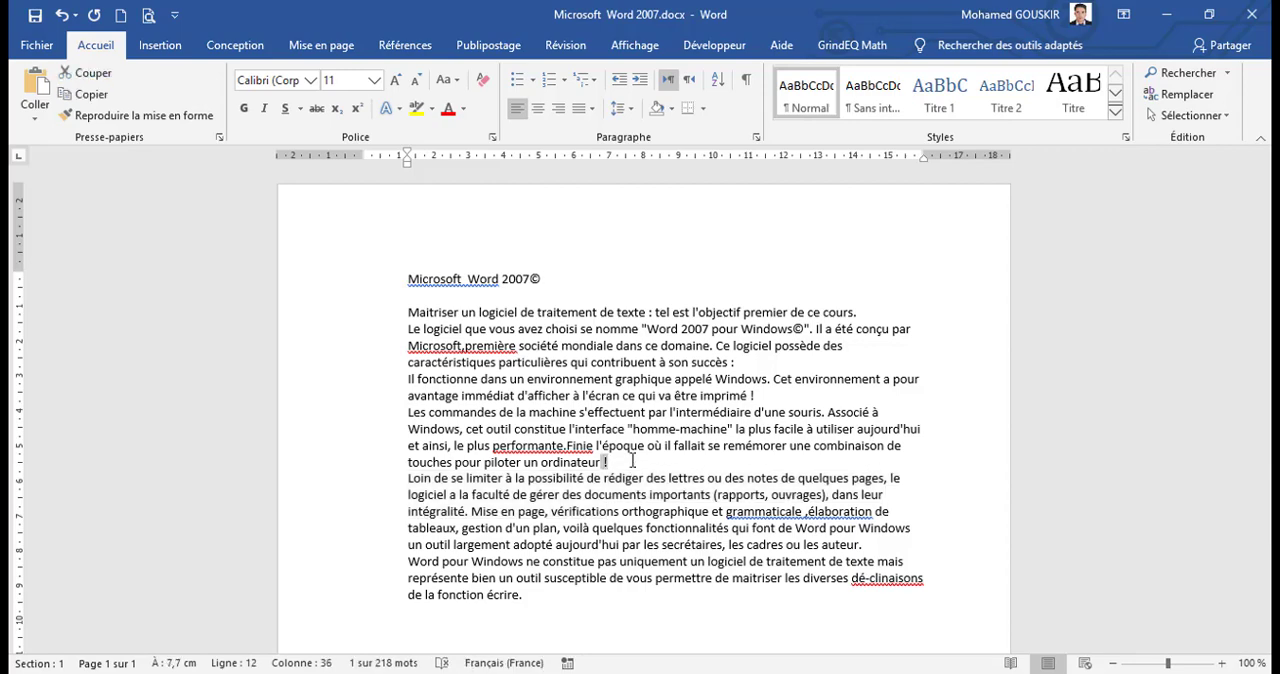
key("shift+Left")
key("shift+Left")
key("shift+Left")
key("shift+Left")
key("shift+Left")
key("shift+Left")
key("shift+Left")
key("shift+Left")
key("shift+Left")
key("shift+Left")
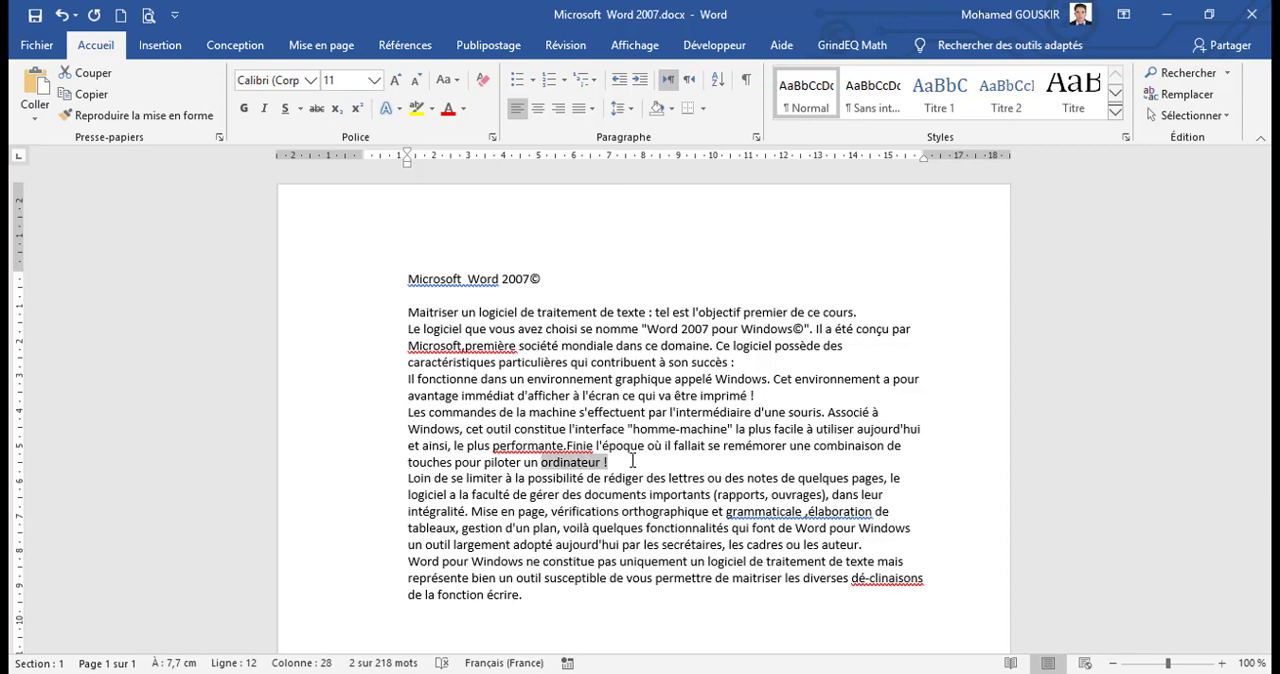
Step: Move the selection's edge forward character by character, past the paragraph's end to the first letter of "Loin"
key("shift+Right")
key("shift+Right")
key("shift+Right")
key("shift+Right")
key("shift+Right")
key("shift+Right")
key("shift+Right")
key("shift+Right")
key("shift+Right")
key("shift+Right")
key("shift+Right")
key("shift+Right")
key("shift+Right")
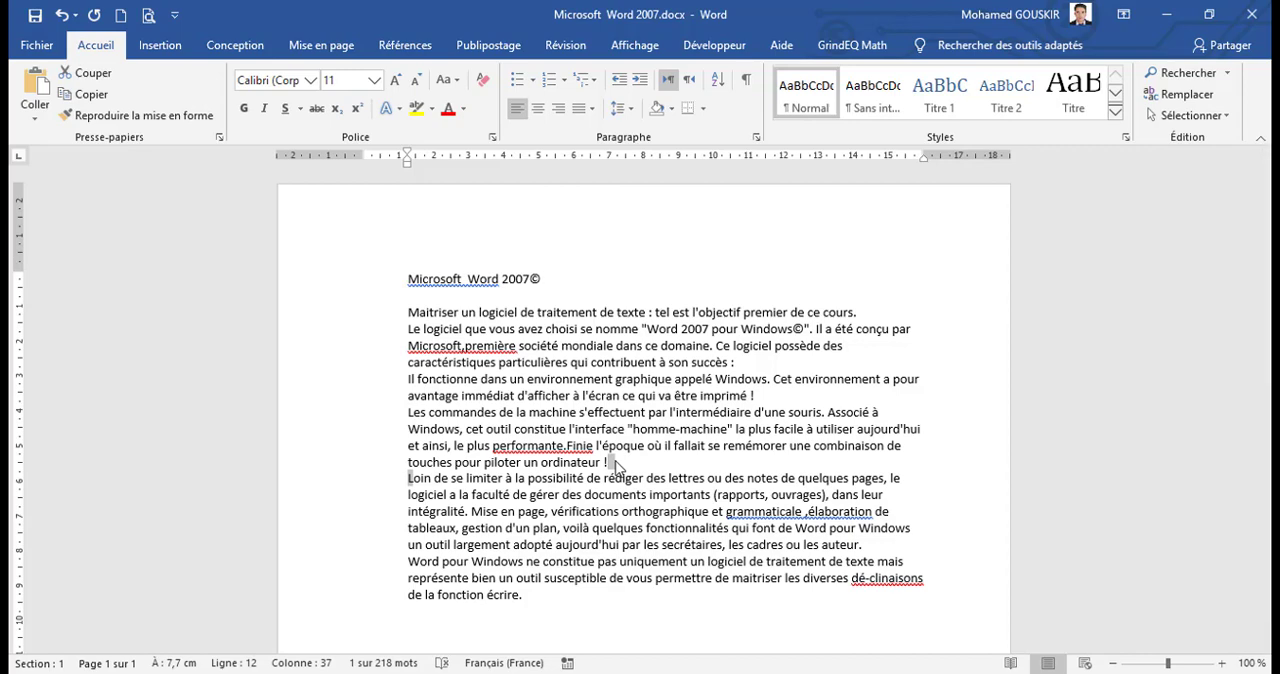
Step: Select the whole paragraph from "Les commandes de la machine" to "piloter un ordinateur !"
left_click(615, 467)
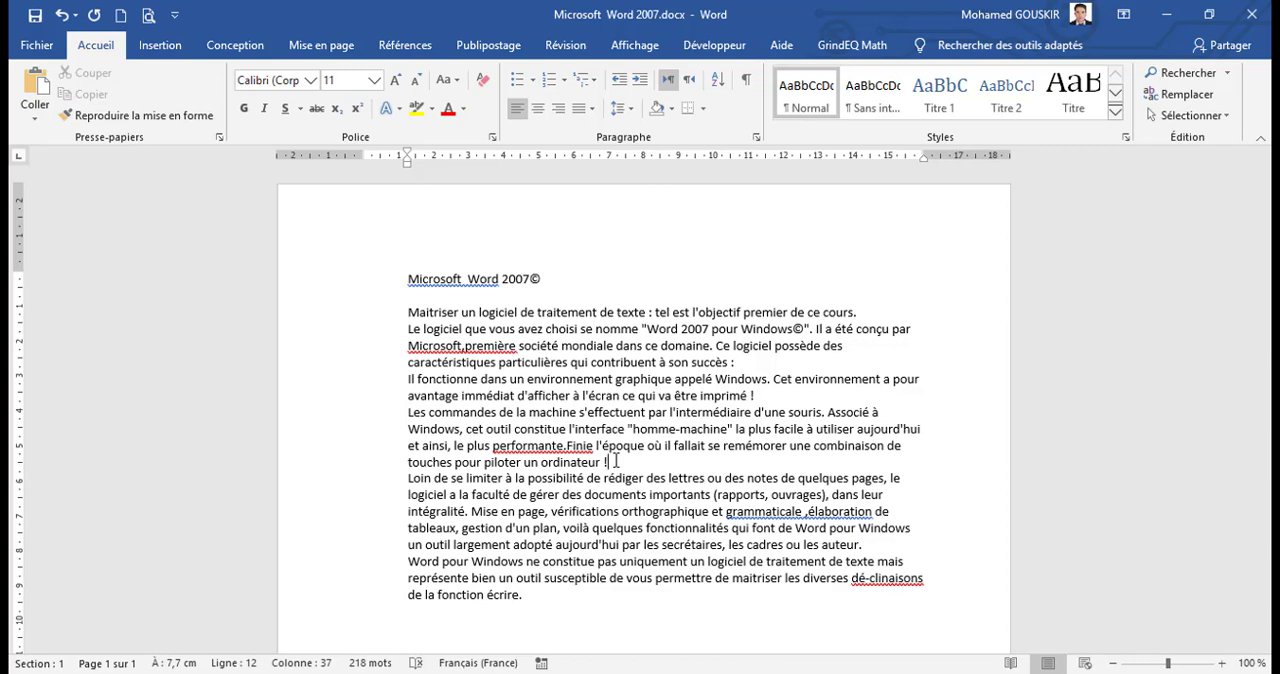
left_click_drag(615, 460, 455, 450)
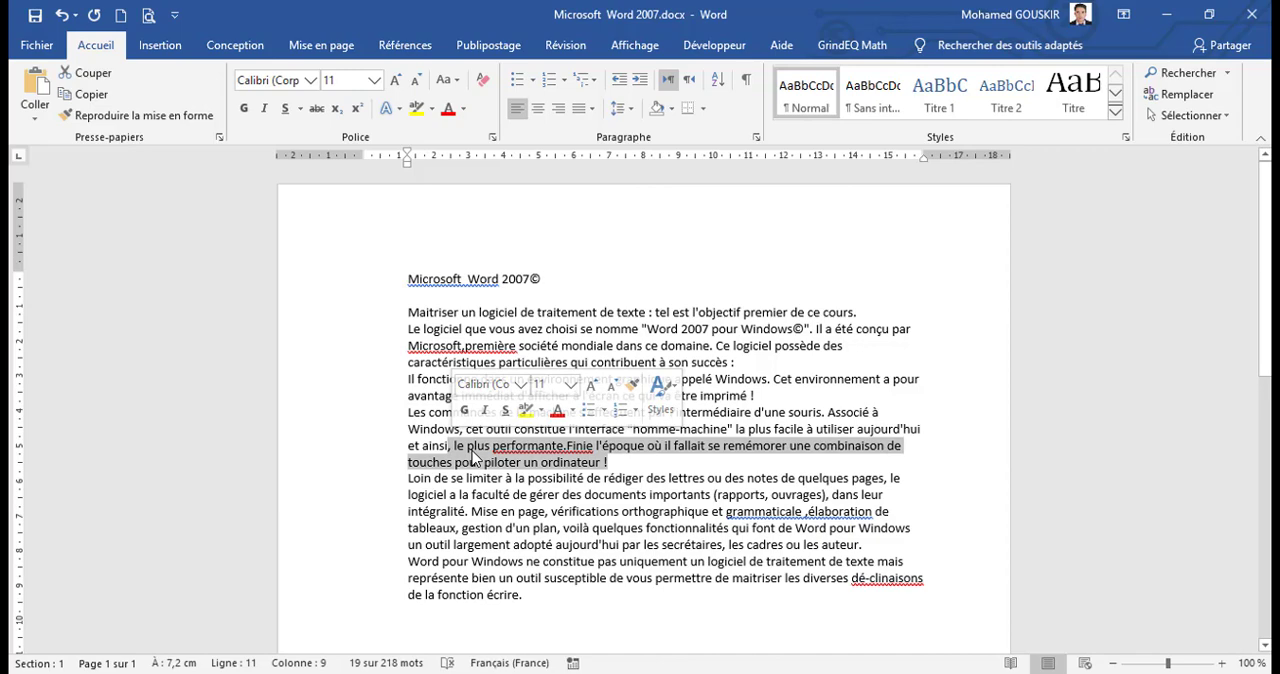
left_click_drag(476, 457, 399, 412)
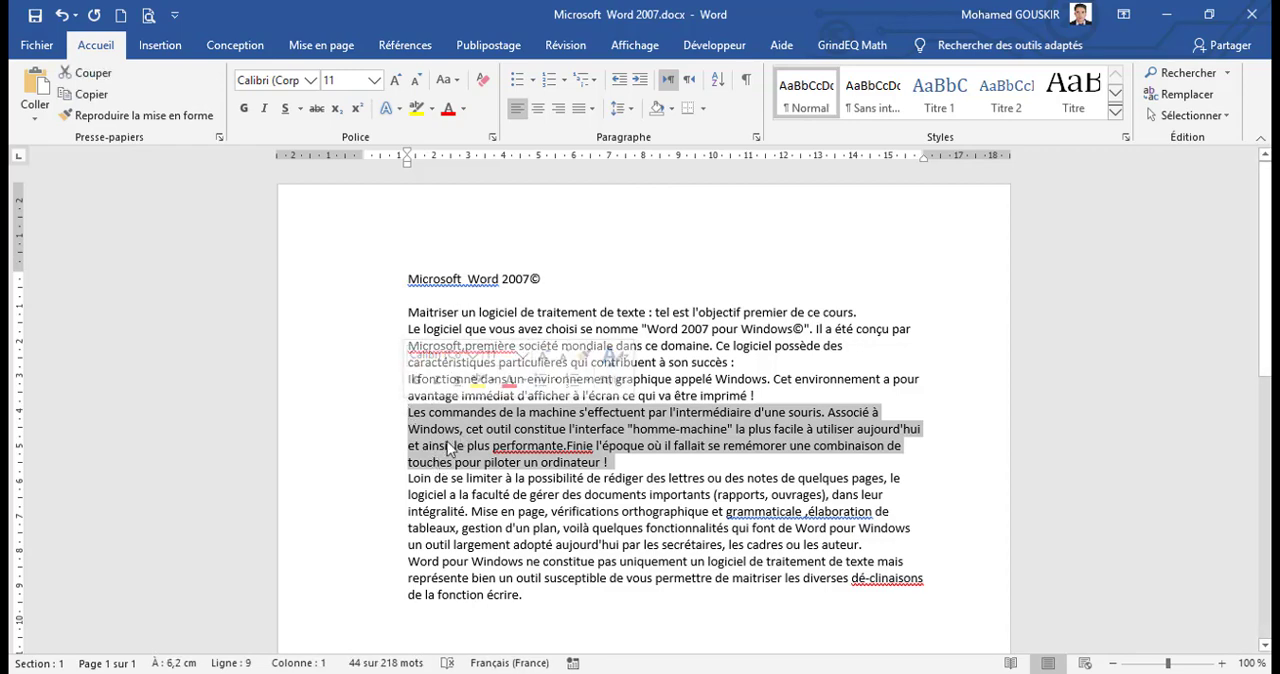
Step: Move the selected paragraph beginning "Les commandes de la machine" directly below the title "Microsoft Word 2007©" and copy it
left_click_drag(447, 450, 416, 304)
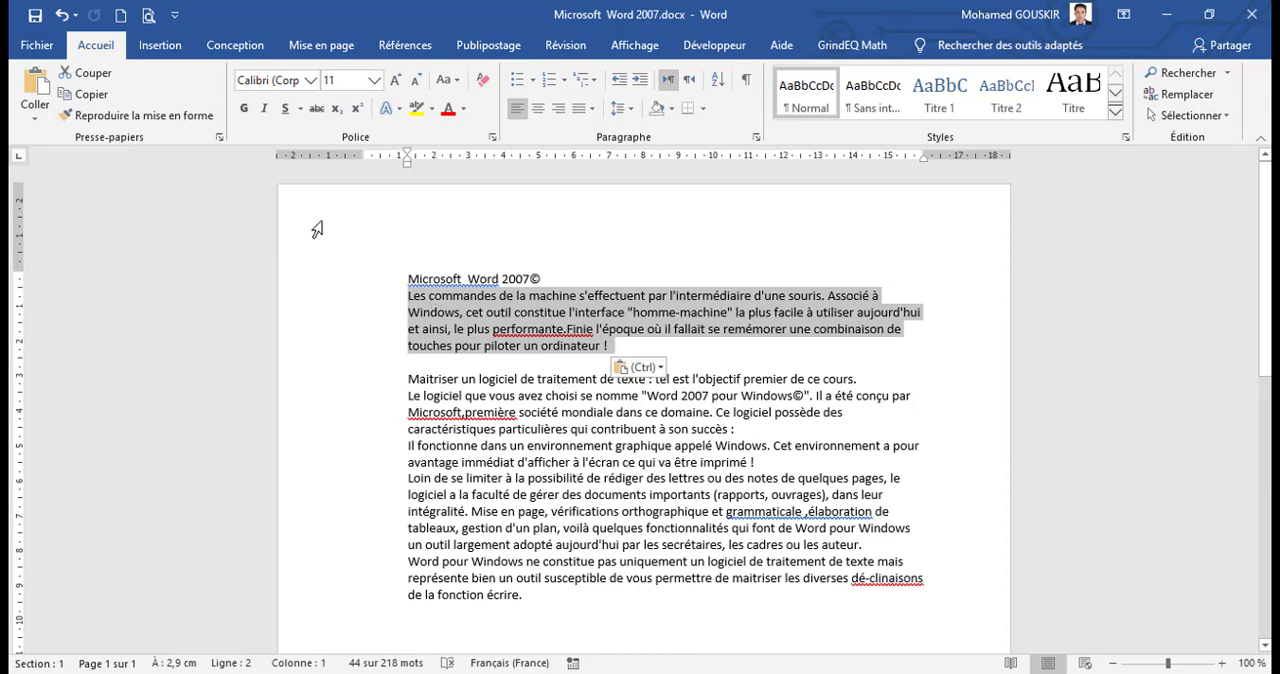
left_click(35, 115)
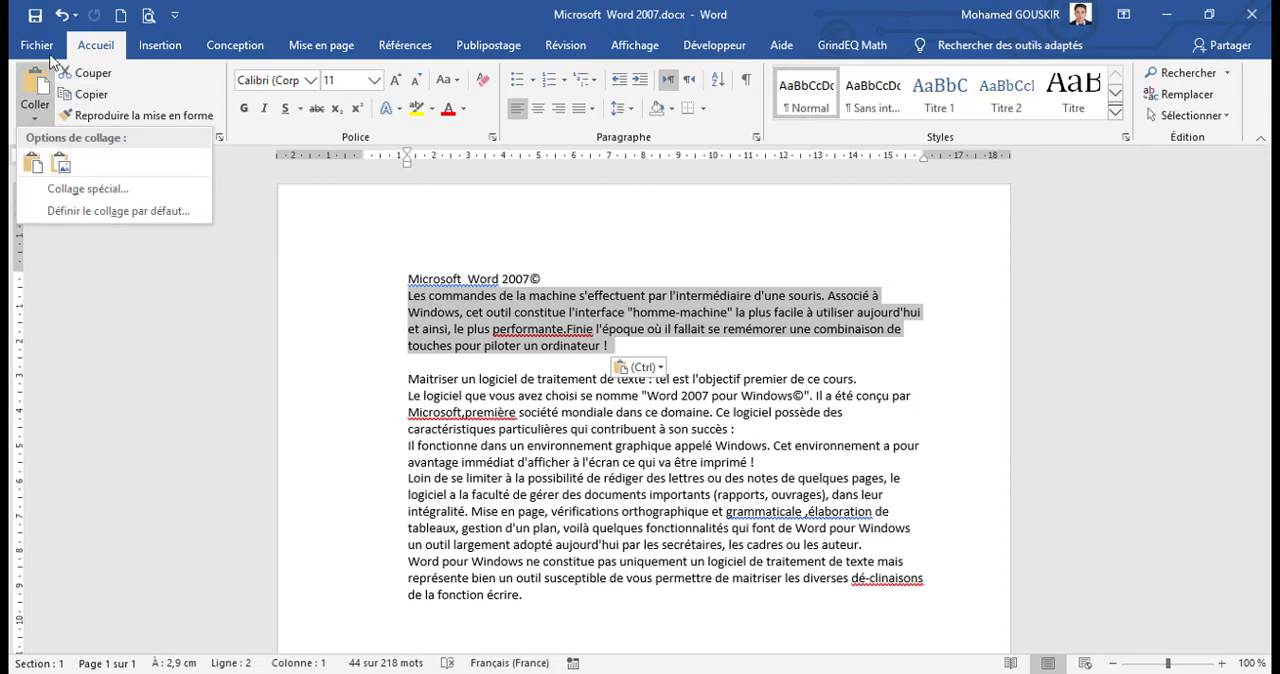
left_click(172, 76)
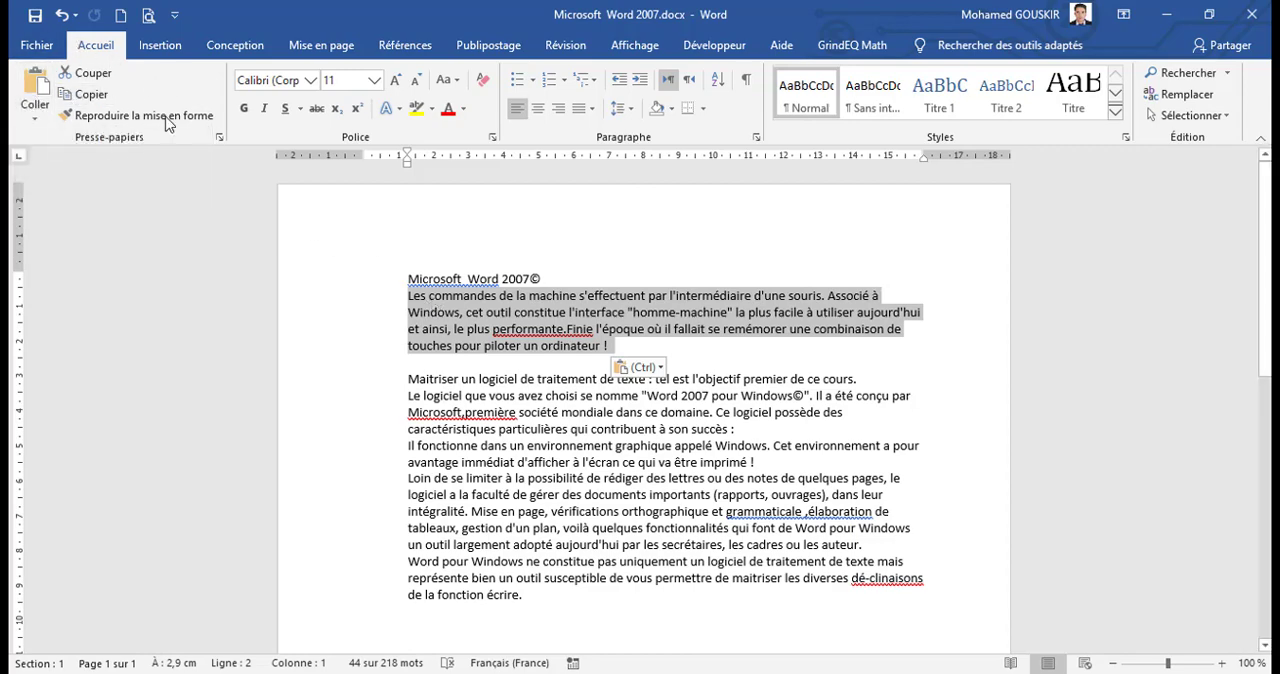
right_click(505, 352)
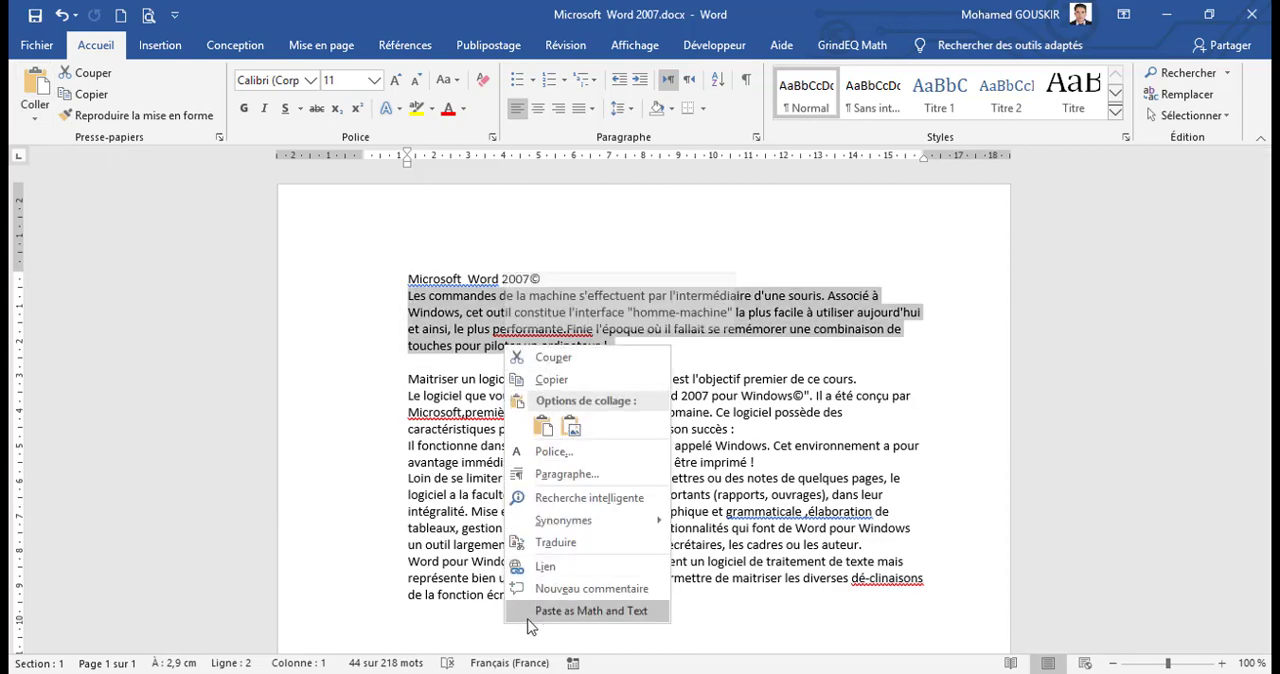
left_click(565, 381)
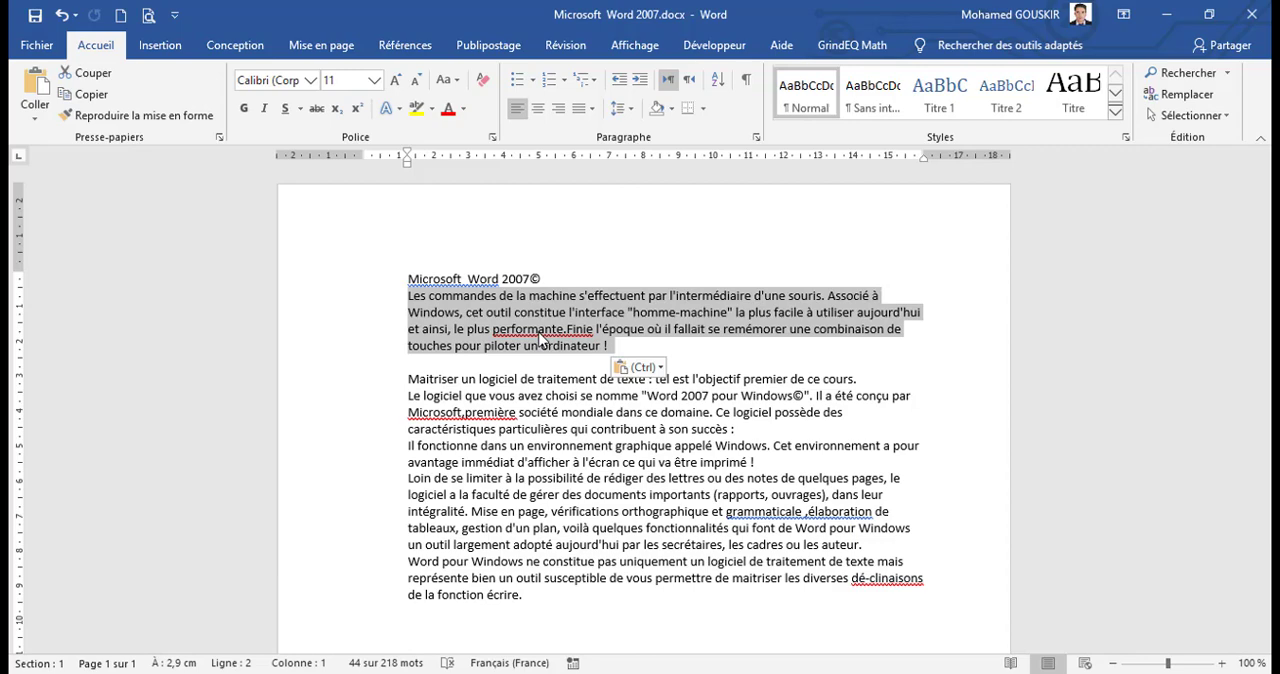
Step: Open the full symbol dialog with the insertion point on the empty line after the last paragraph
left_click(407, 281)
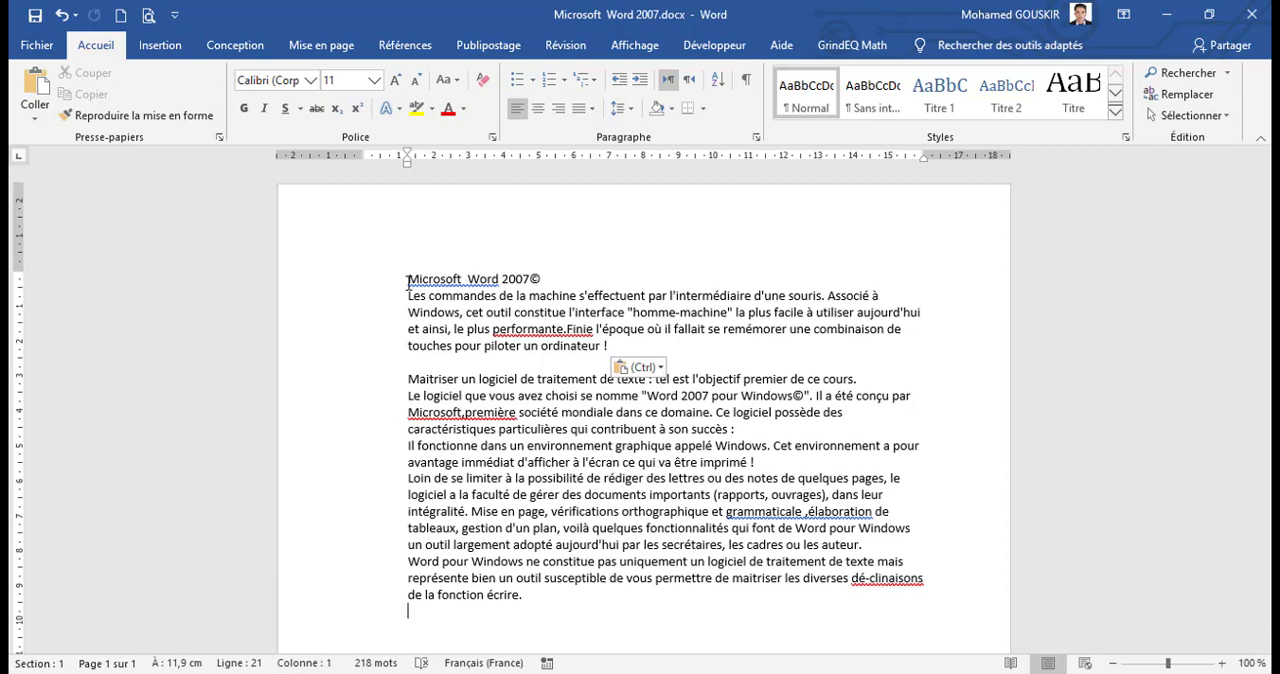
left_click(407, 281)
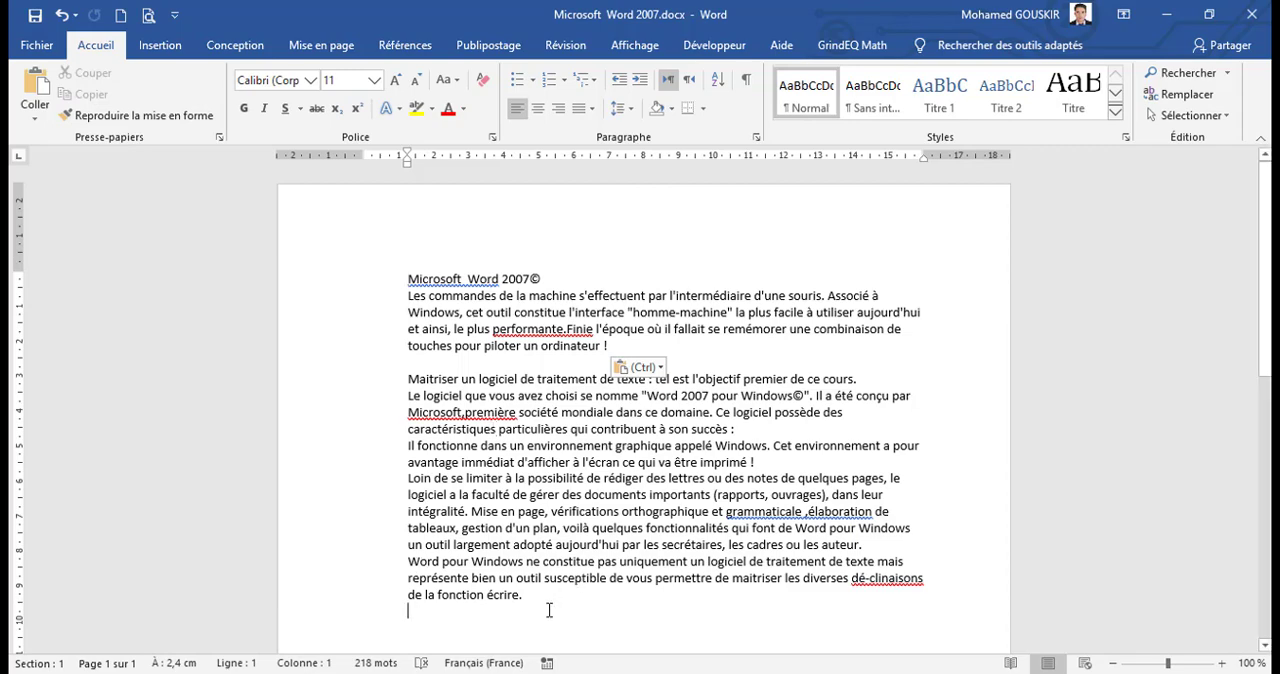
left_click(157, 48)
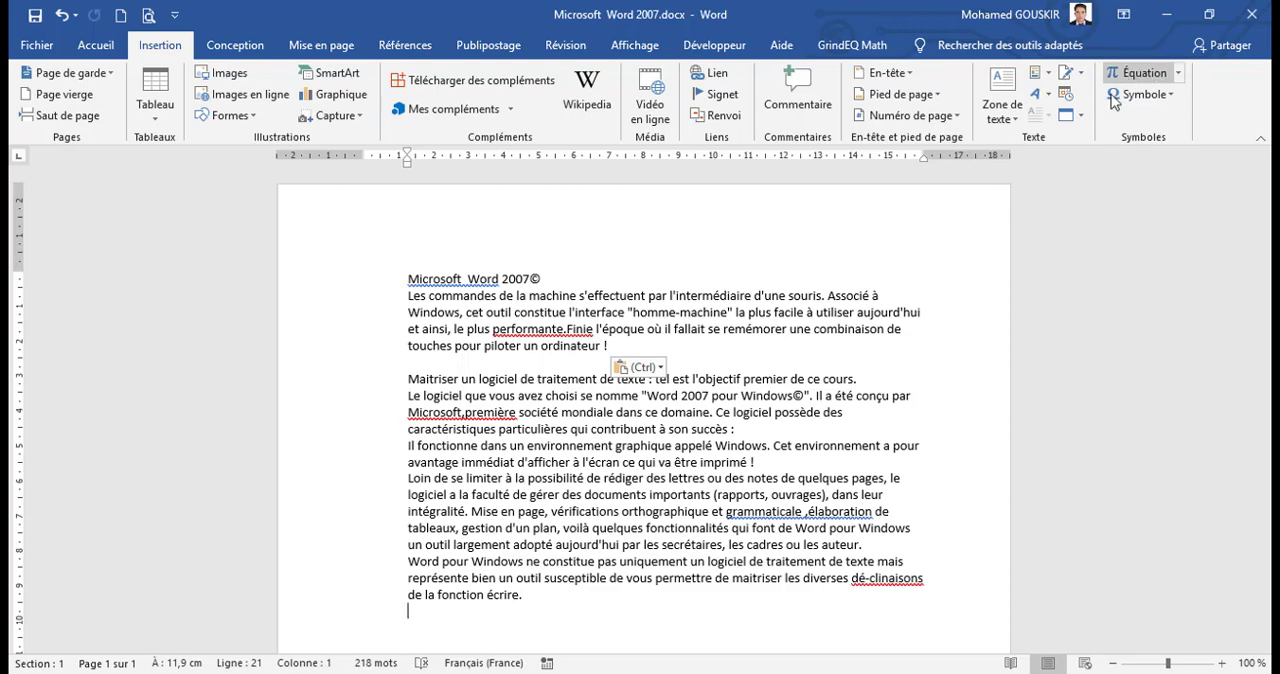
left_click(1172, 96)
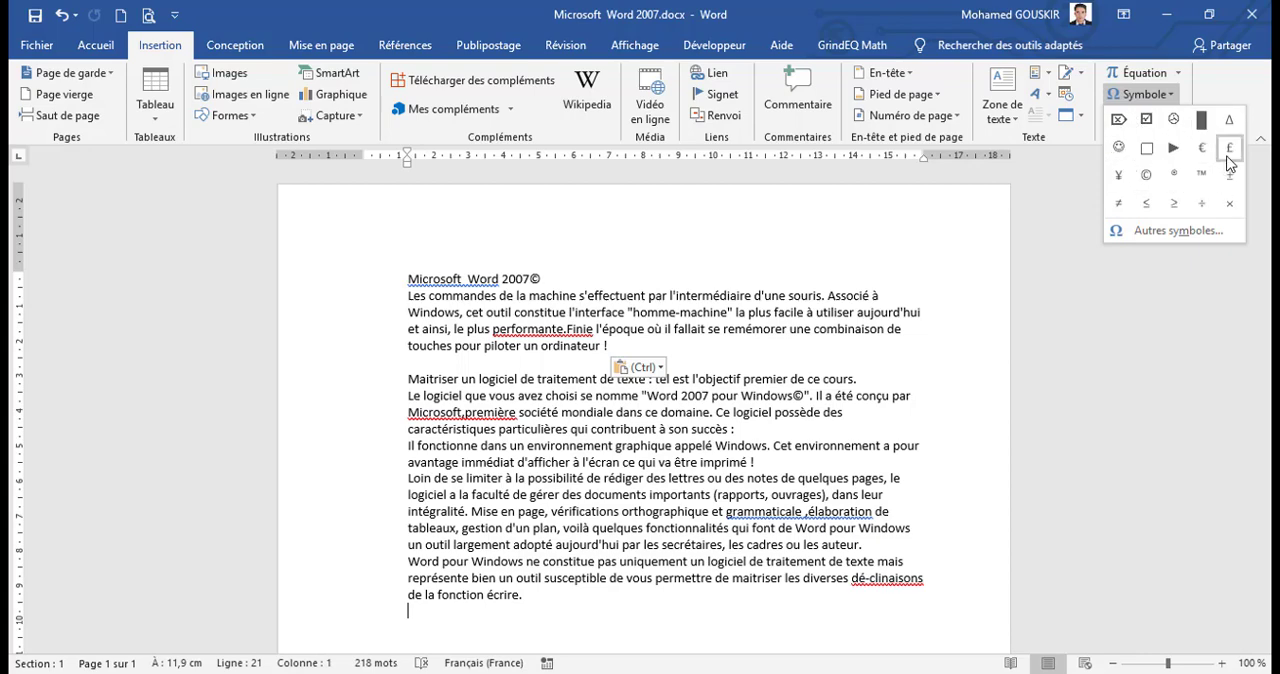
left_click(1155, 236)
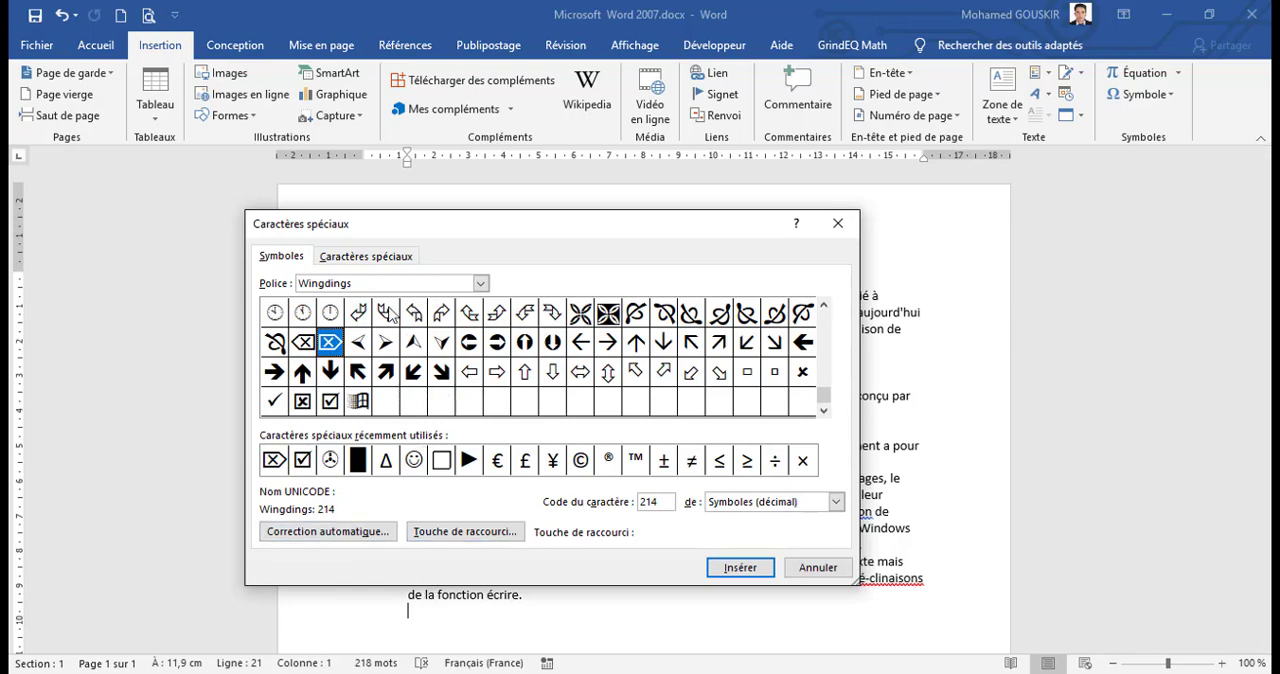
left_click(454, 608)
left_click(531, 598)
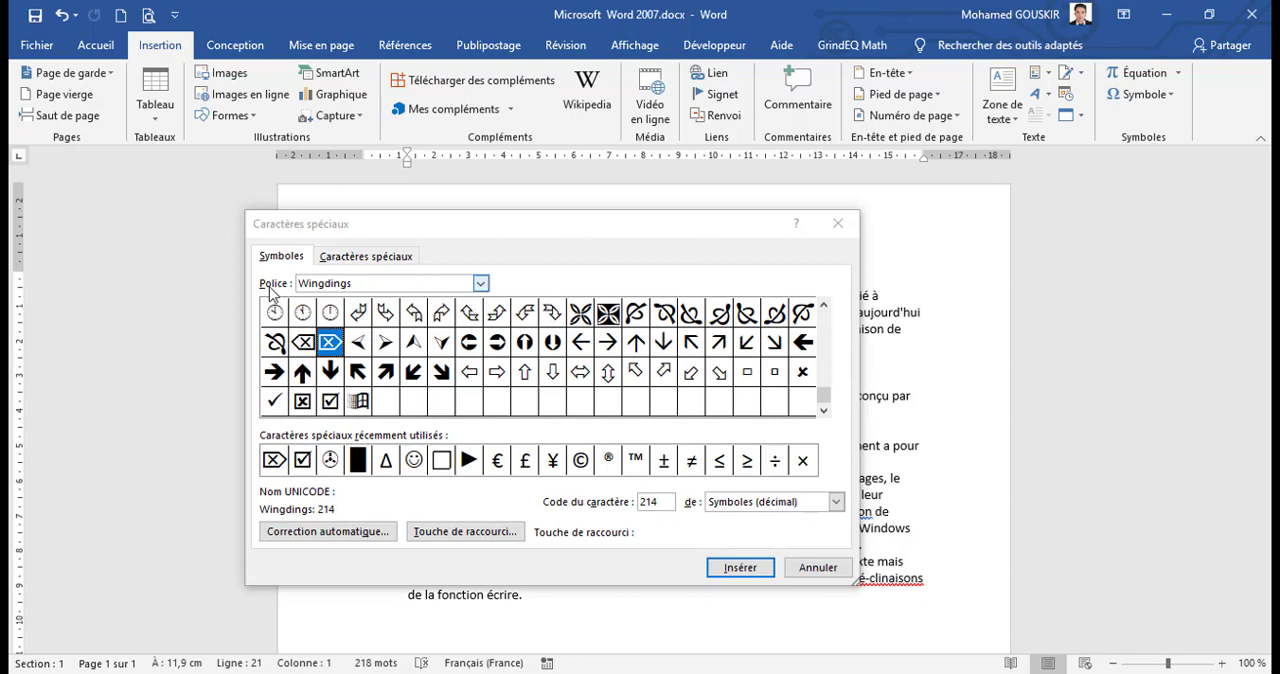
Step: Browse the Verdana characters down to the Armenian subset, switch the symbol font to Wingdings, and check the neighbouring Wingdings fonts
left_click(480, 283)
left_click(404, 304)
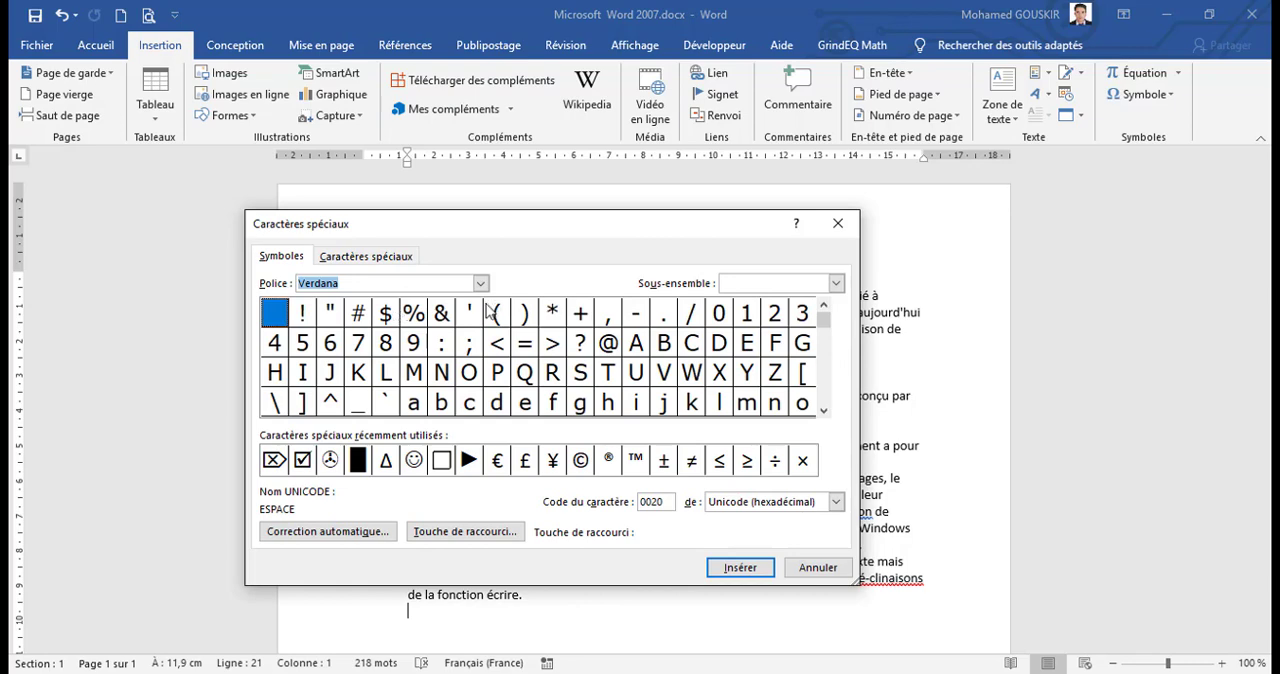
left_click_drag(823, 320, 824, 404)
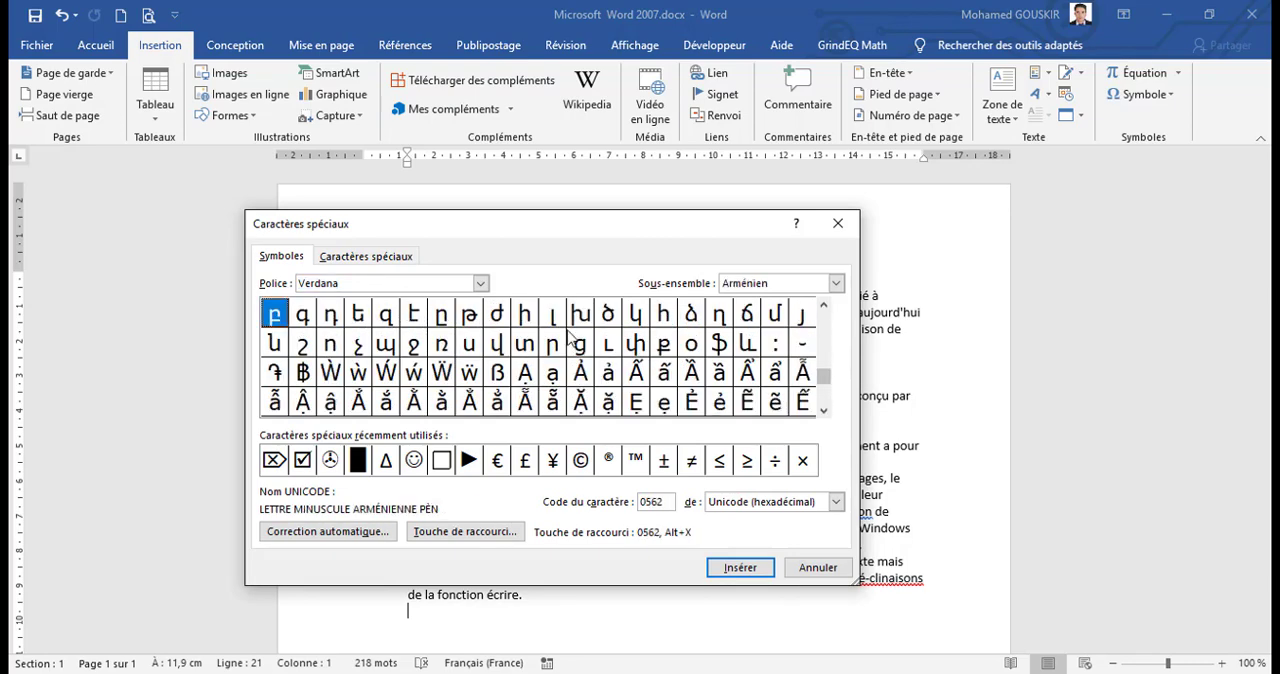
left_click(480, 283)
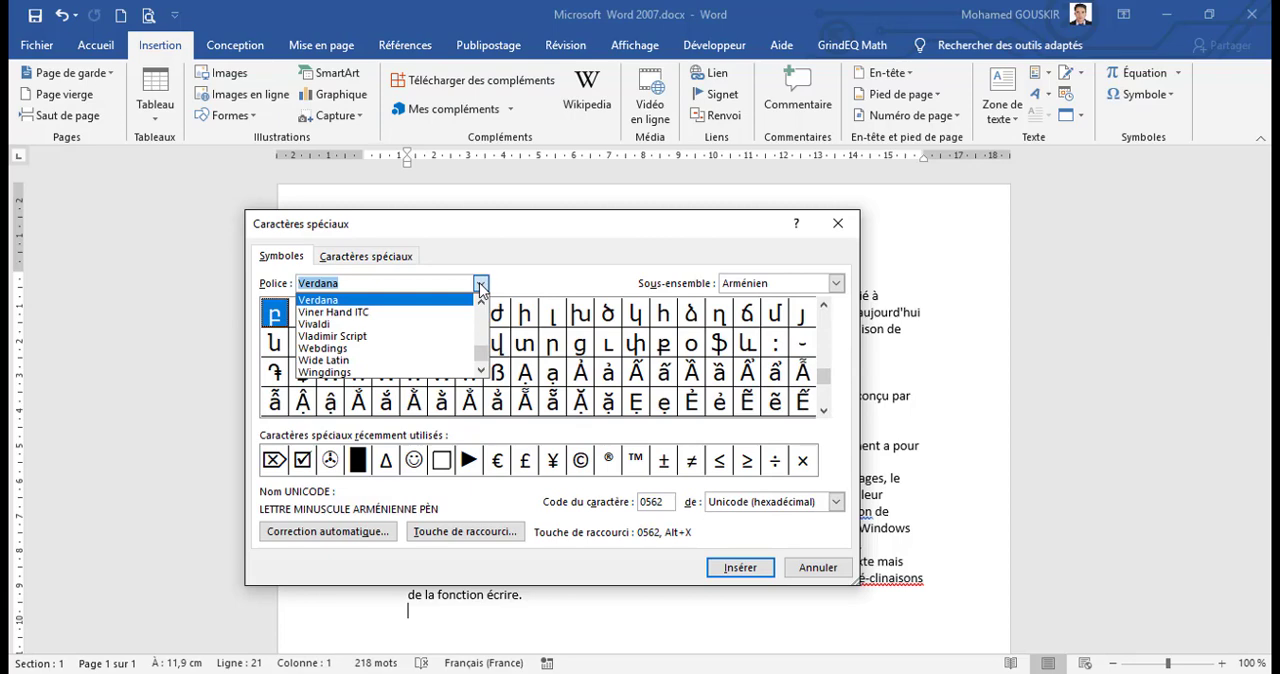
left_click(376, 374)
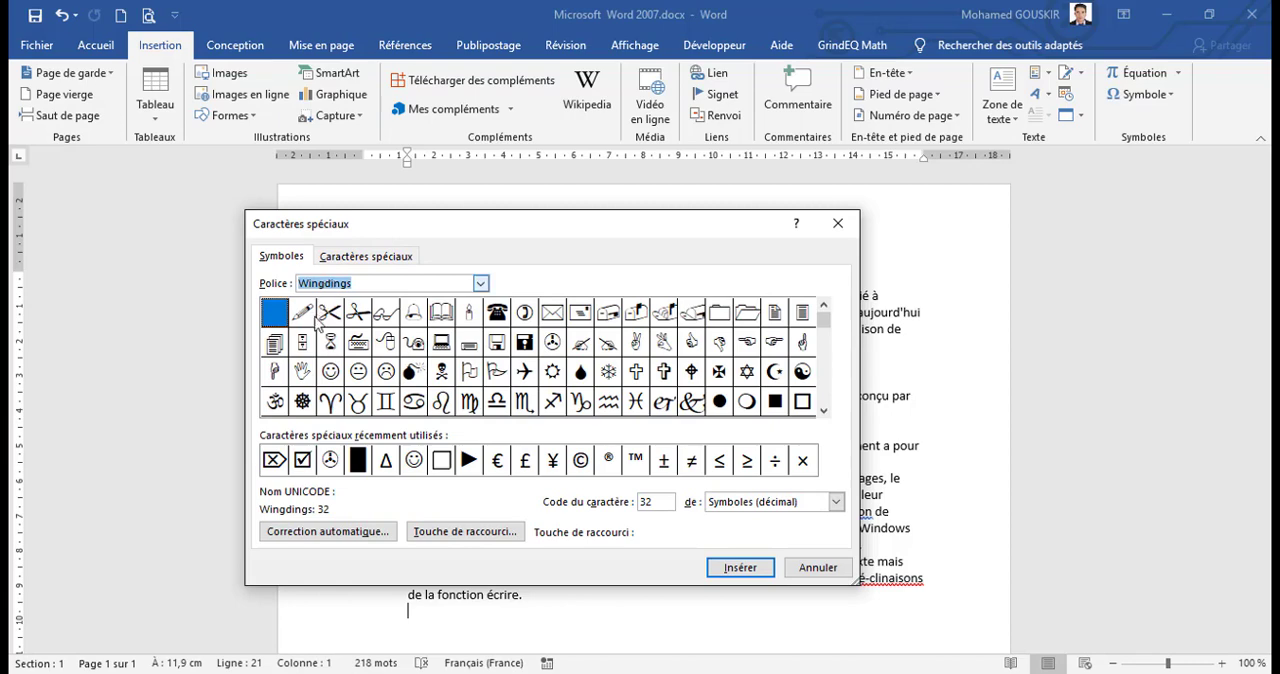
left_click(481, 284)
left_click(481, 370)
left_click(481, 370)
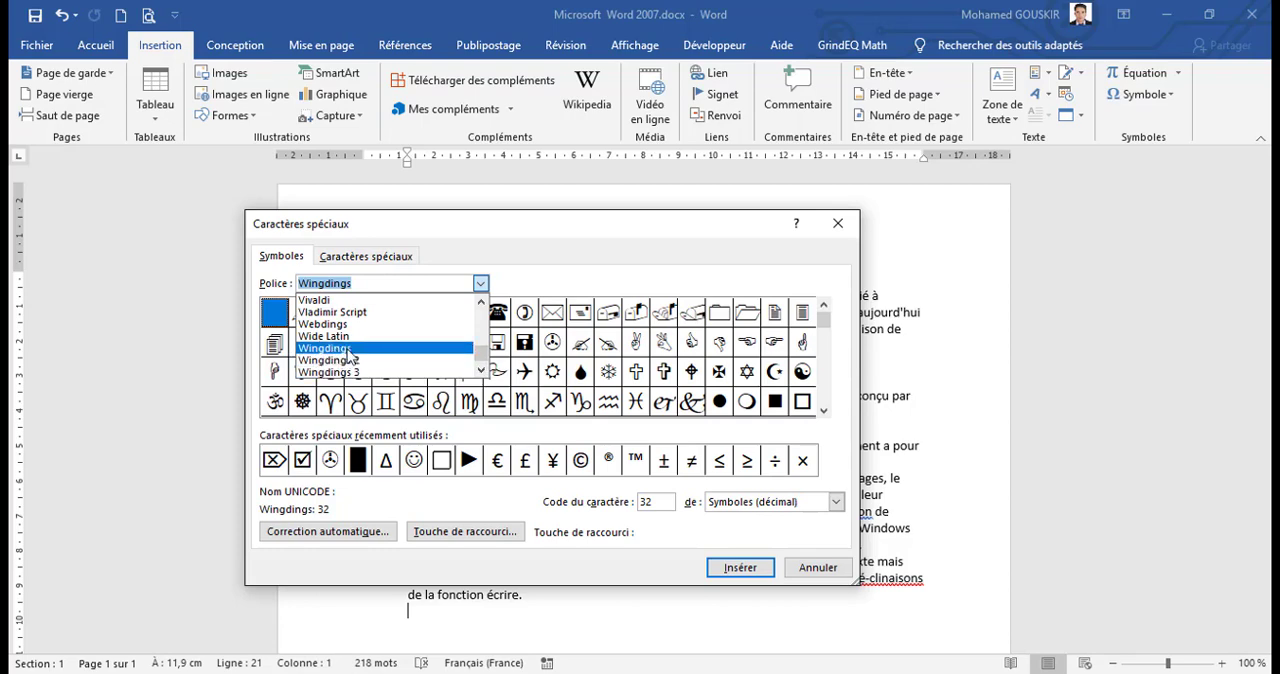
Step: Examine the list of special characters and their shortcut keys, and return to the symbol grid
left_click(378, 255)
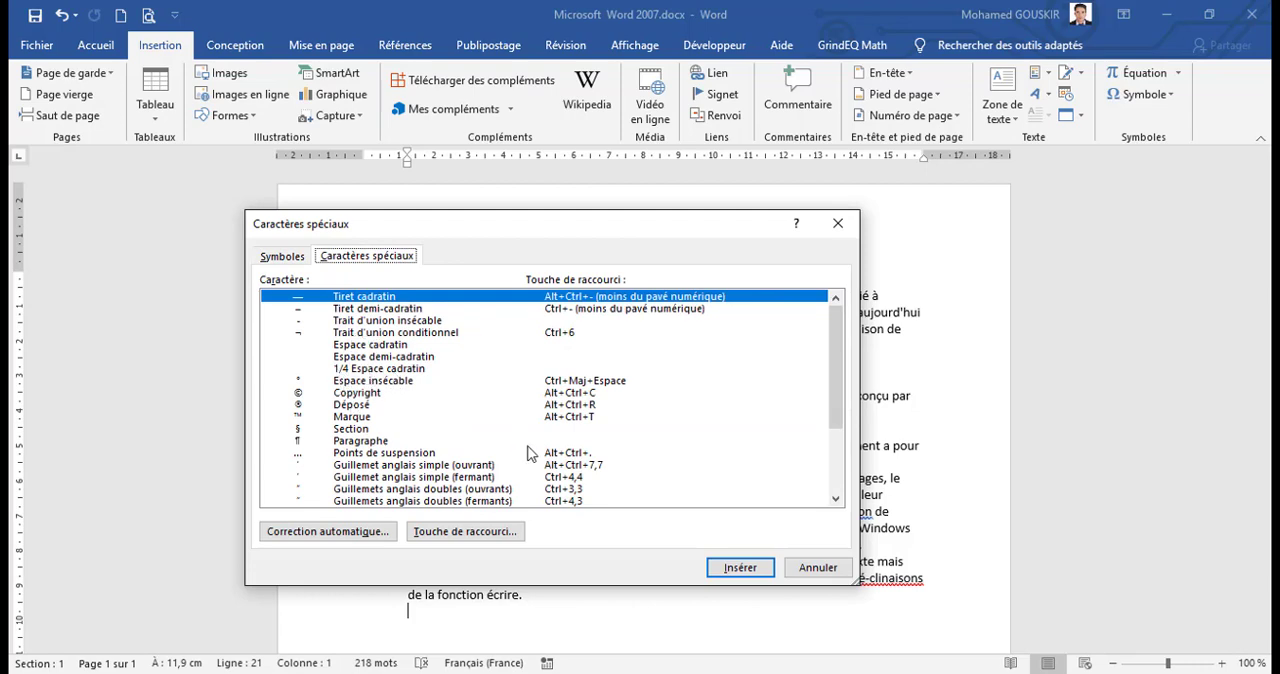
left_click_drag(835, 392, 838, 433)
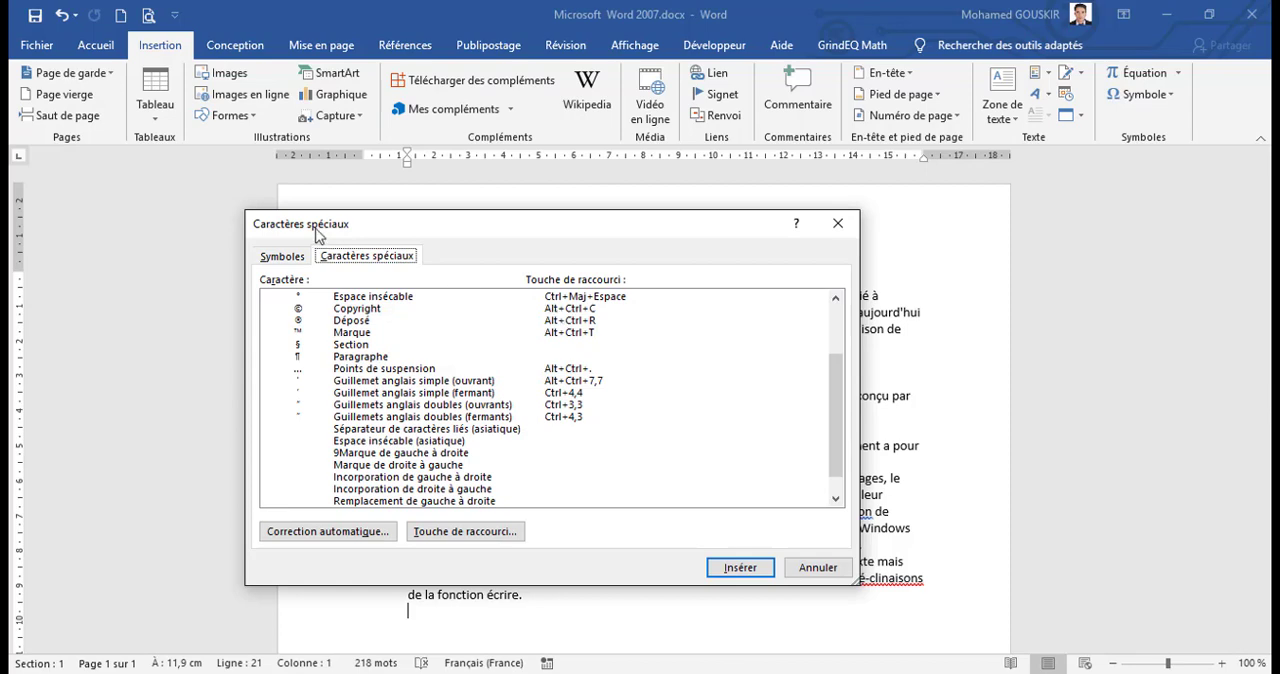
left_click(283, 255)
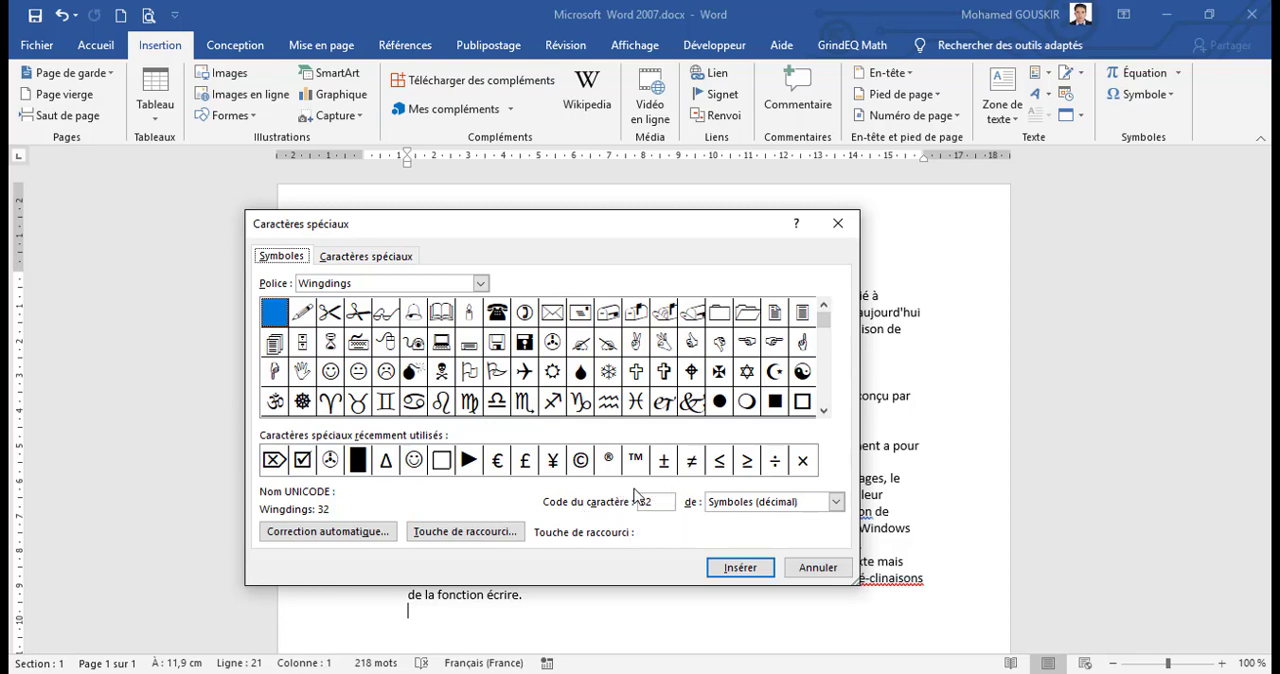
Step: View the shortcut key settings for the Wingdings flag symbol, code 79, and close both dialogs without inserting anything
left_click(465, 378)
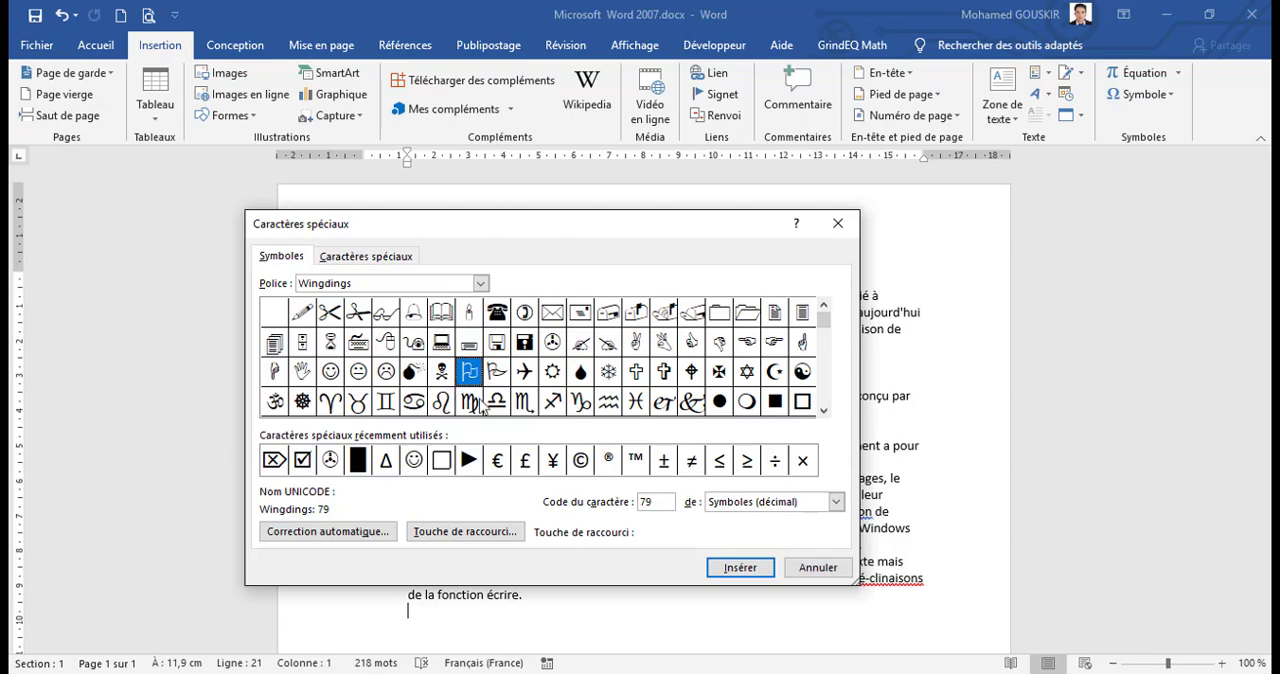
left_click(448, 605)
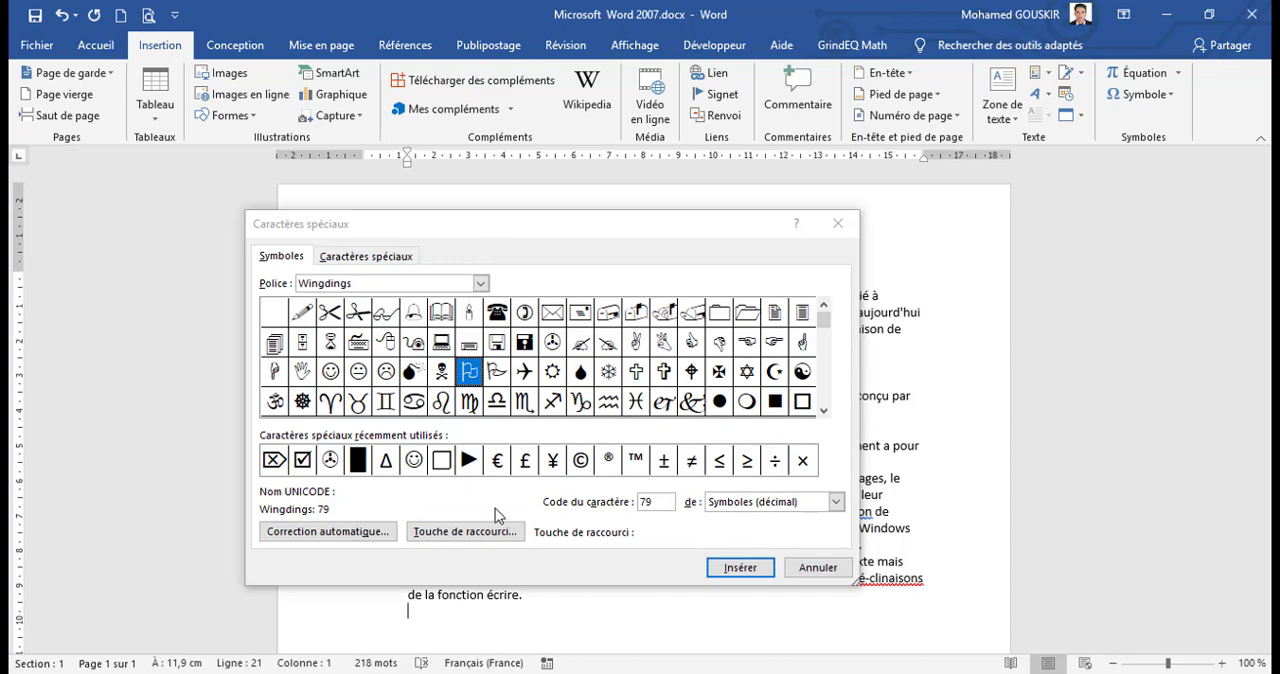
left_click(472, 536)
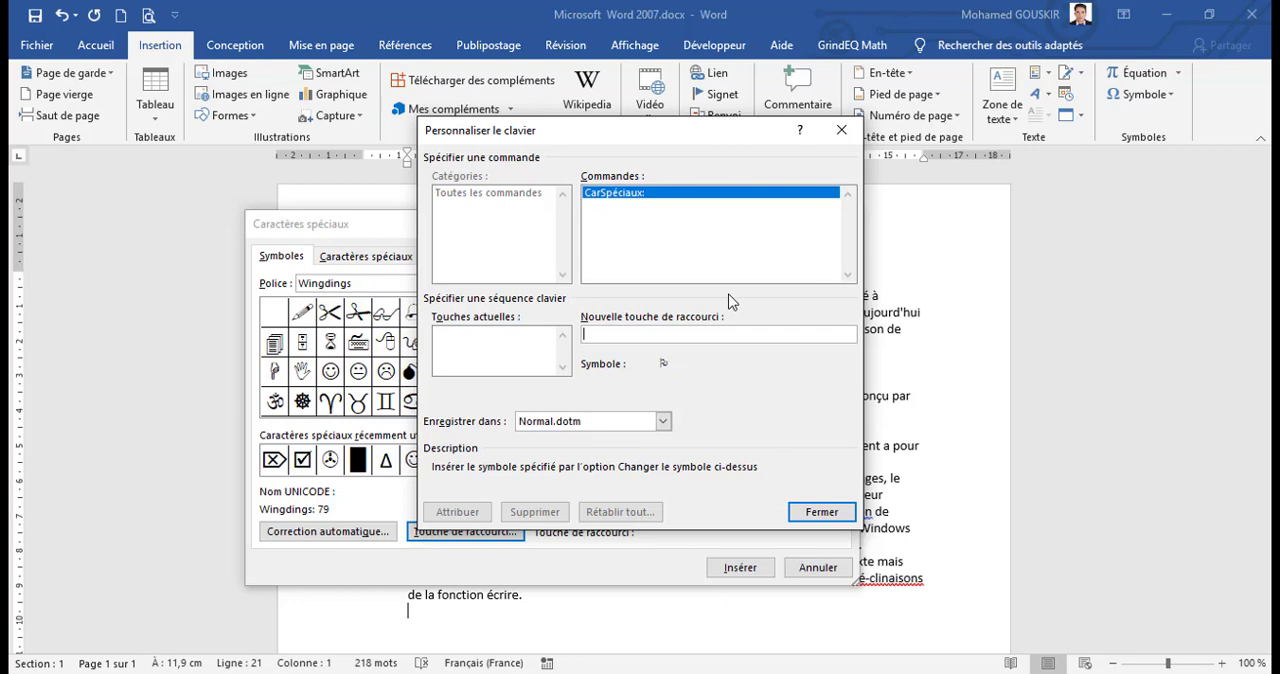
left_click(841, 131)
left_click(841, 233)
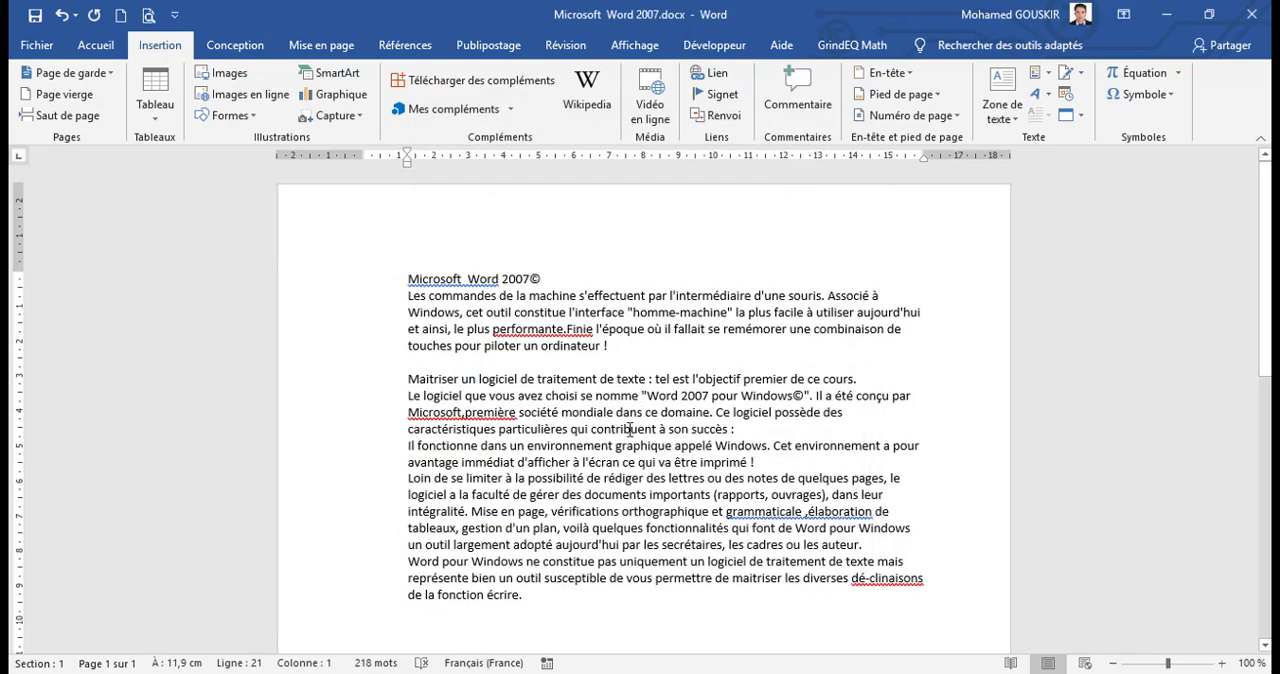
Step: Insert a new blank equation on the empty line below the last paragraph
left_click(1176, 74)
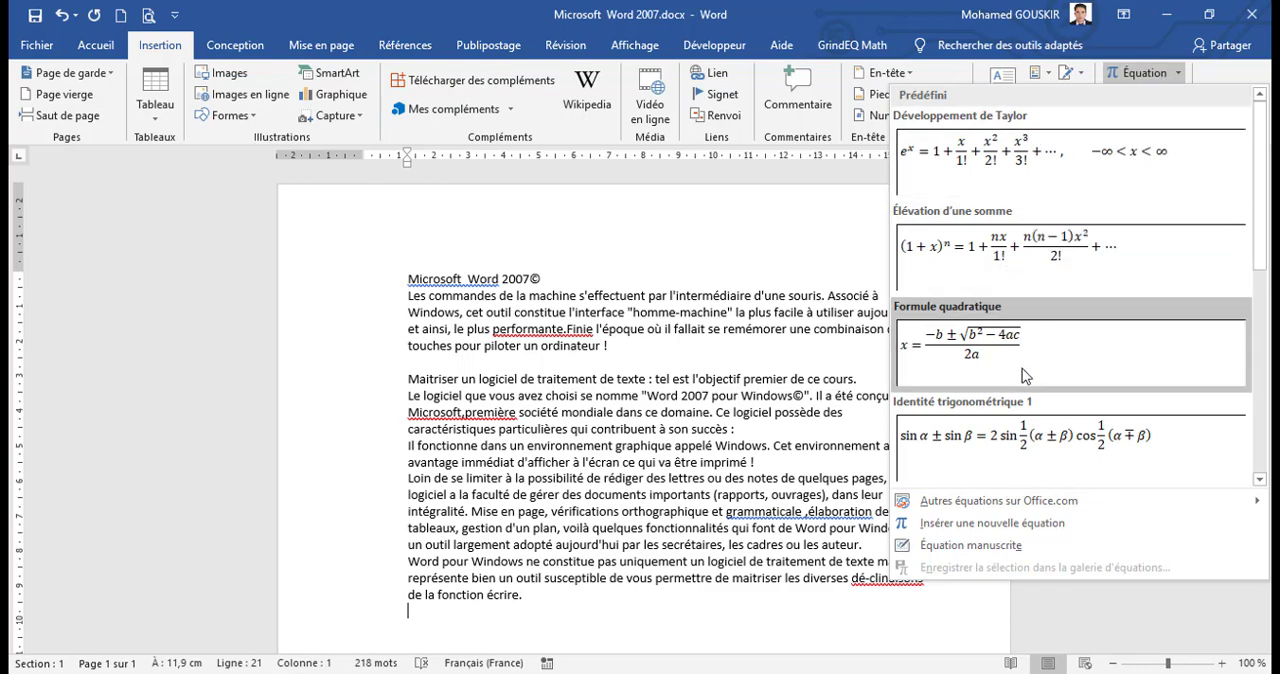
left_click_drag(1262, 259, 1260, 317)
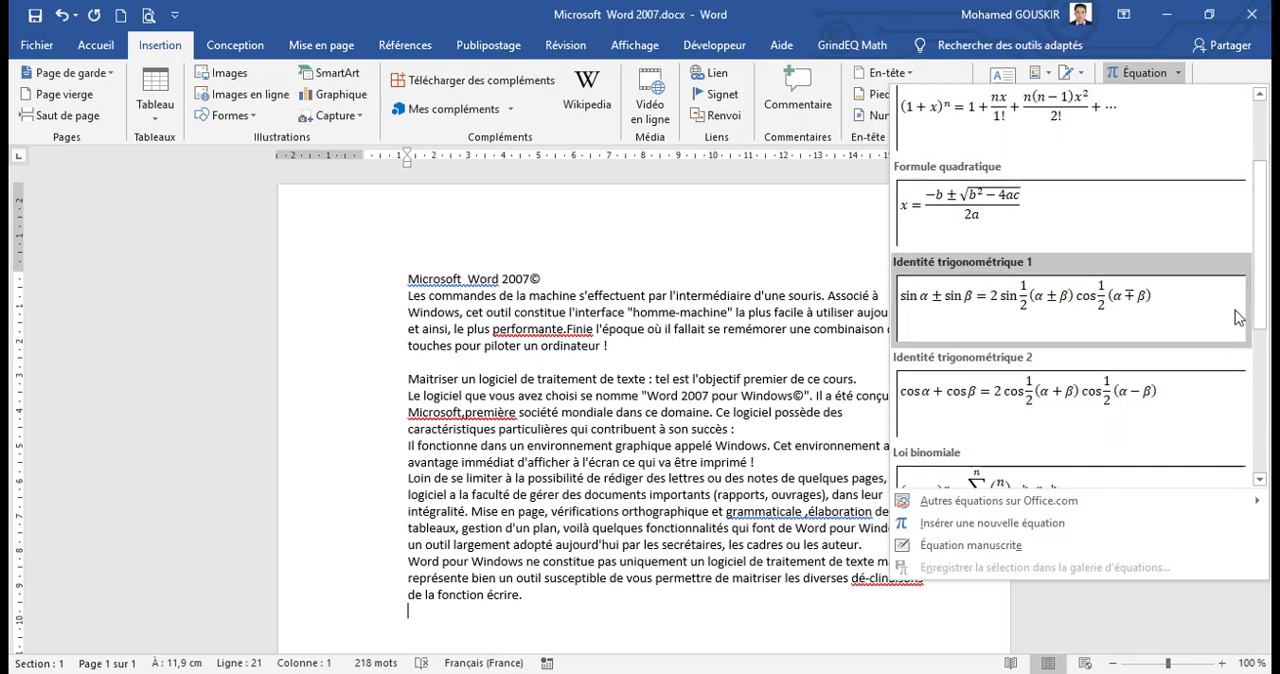
left_click_drag(1266, 297, 1267, 459)
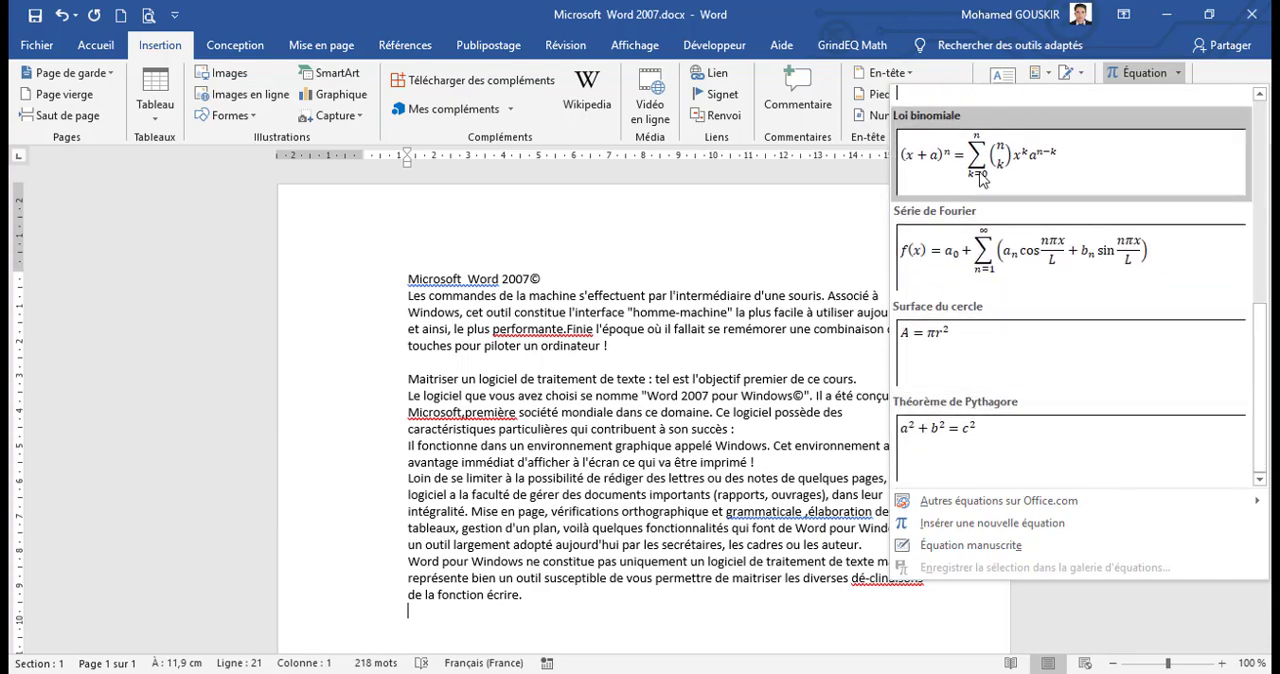
left_click(1016, 531)
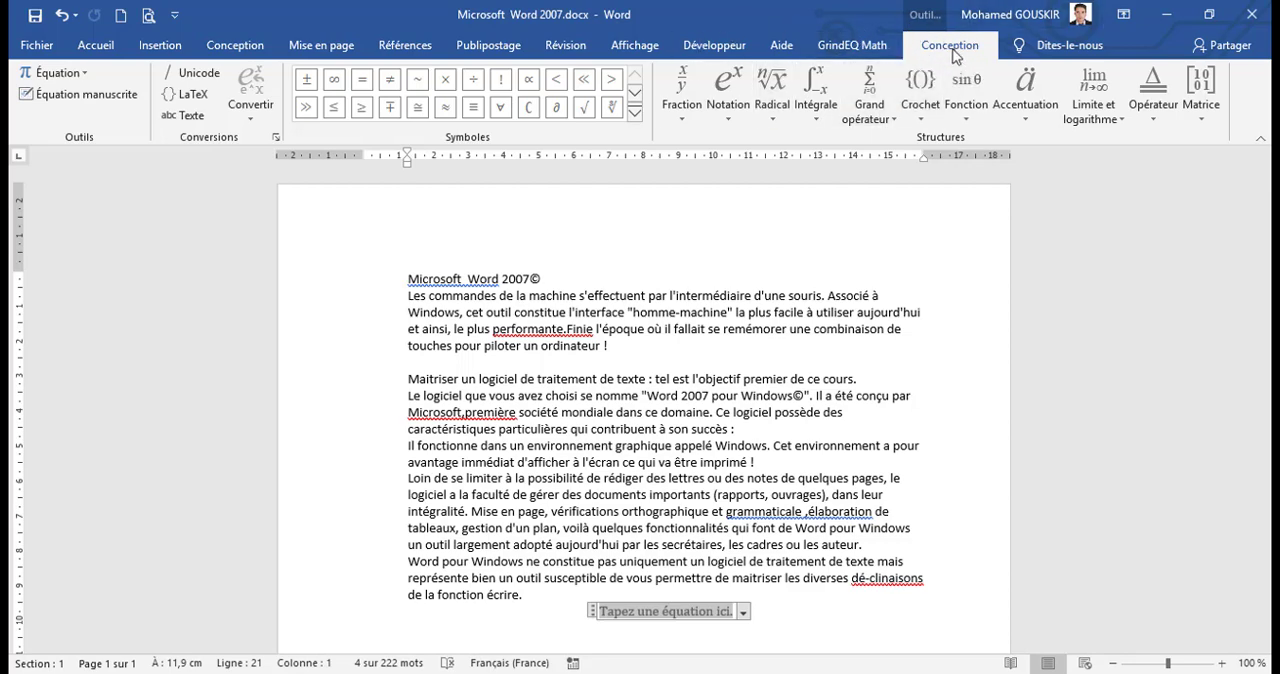
Step: Browse the gallery of predefined equations and close it without choosing one
left_click(186, 94)
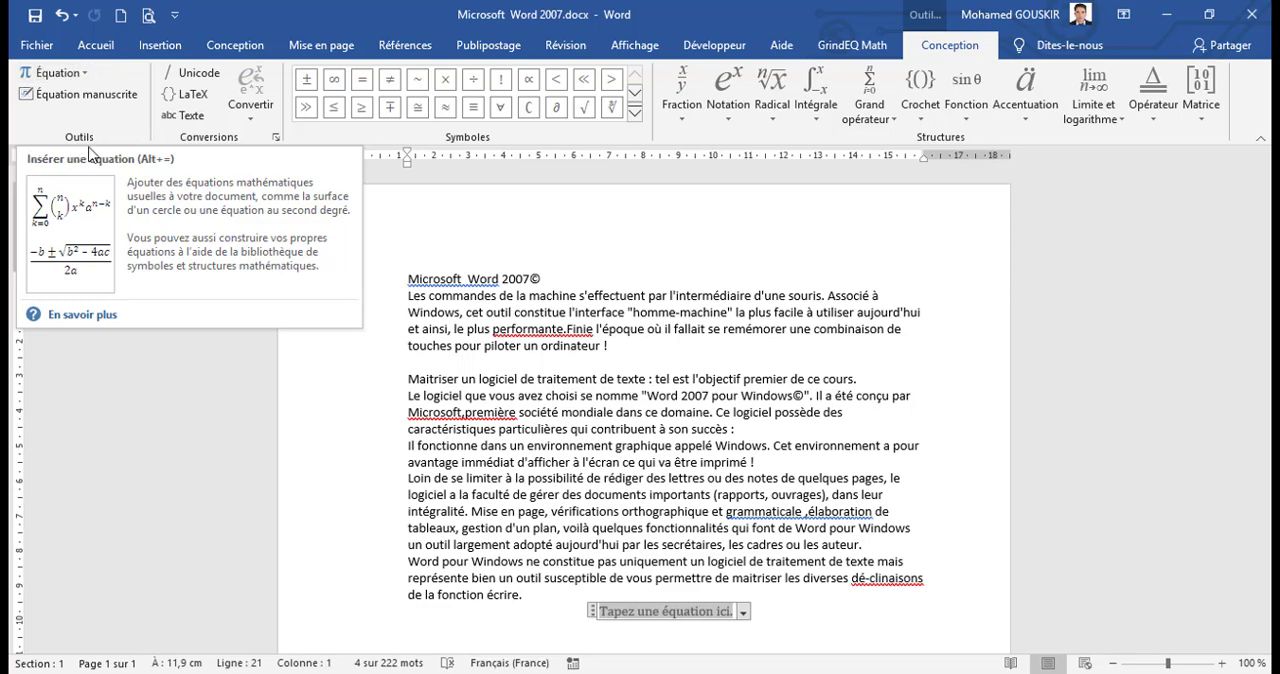
left_click(84, 73)
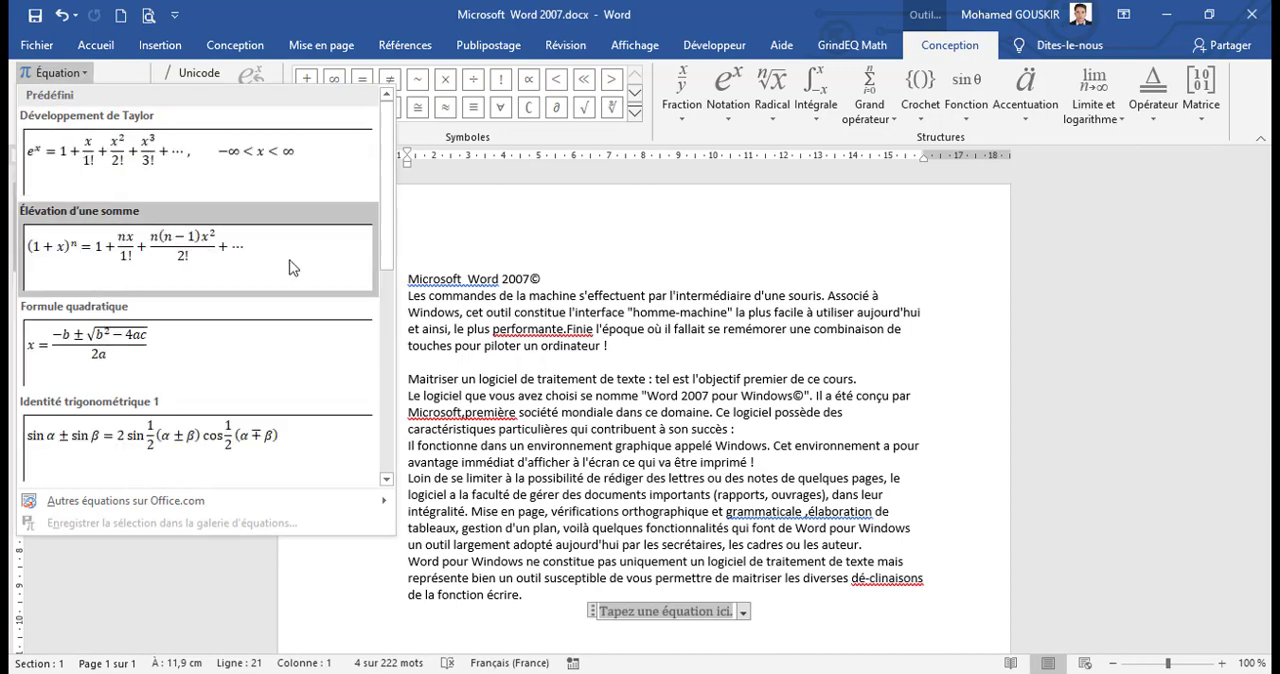
scroll(390, 320, "down", 2)
scroll(390, 320, "down", 2)
scroll(390, 320, "up", 6)
left_click(127, 76)
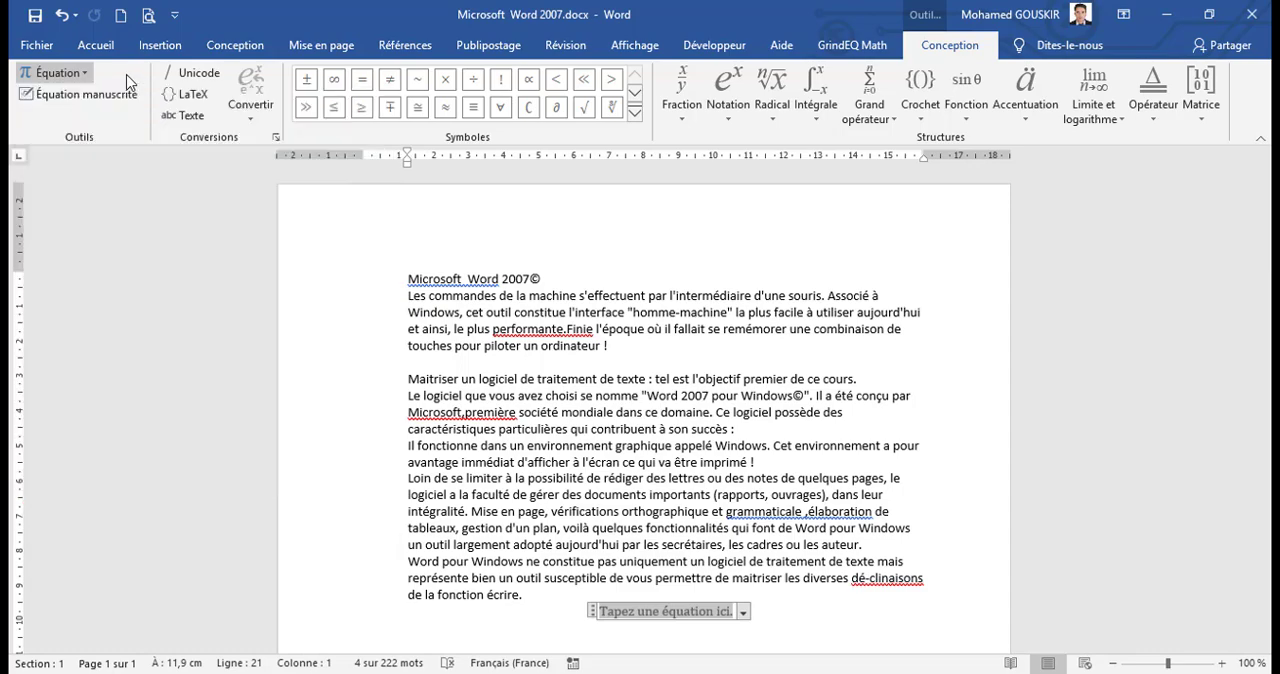
Step: Handwrite the equation x + y = 100 and insert it into the blank equation placeholder
left_click(108, 97)
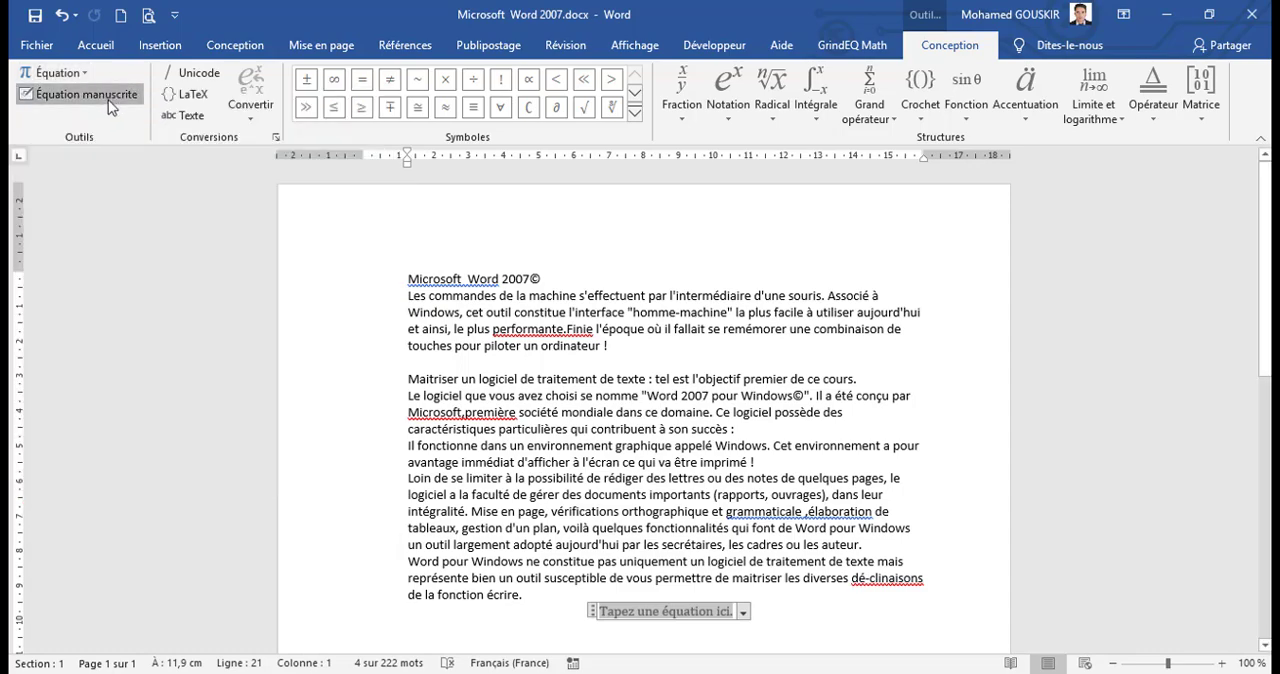
mouse_move(478, 304)
left_mouse_down()
mouse_move(490, 300)
mouse_move(476, 356)
mouse_move(504, 310)
left_mouse_up()
mouse_move(506, 298)
left_mouse_down()
mouse_move(527, 342)
mouse_move(617, 297)
mouse_move(618, 368)
left_mouse_up()
mouse_move(658, 326)
left_mouse_down()
mouse_move(696, 311)
mouse_move(734, 323)
mouse_move(833, 291)
left_mouse_up()
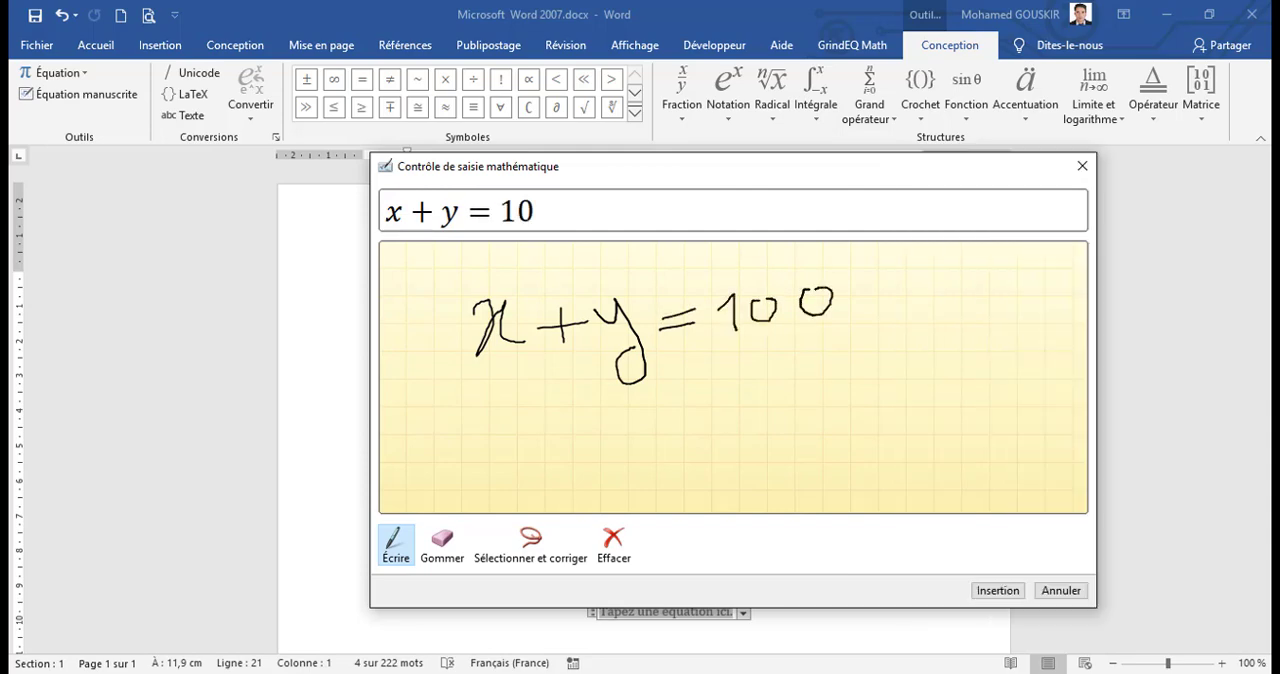
left_click(990, 591)
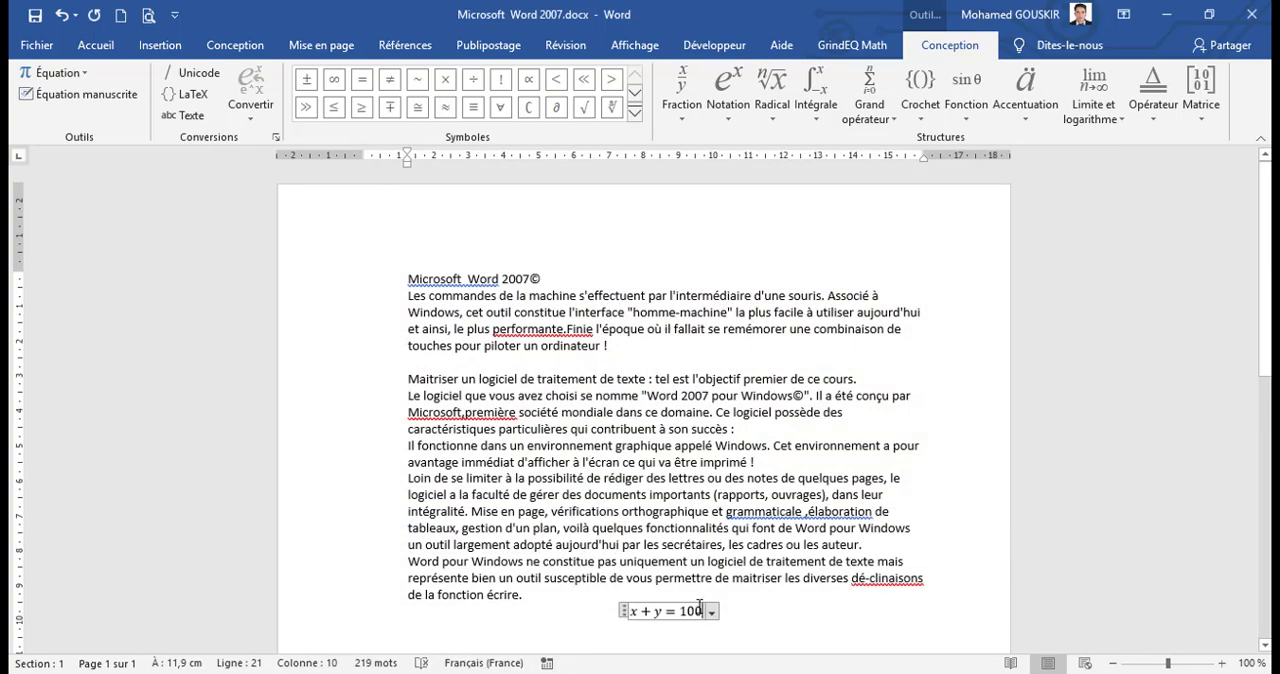
left_click(93, 92)
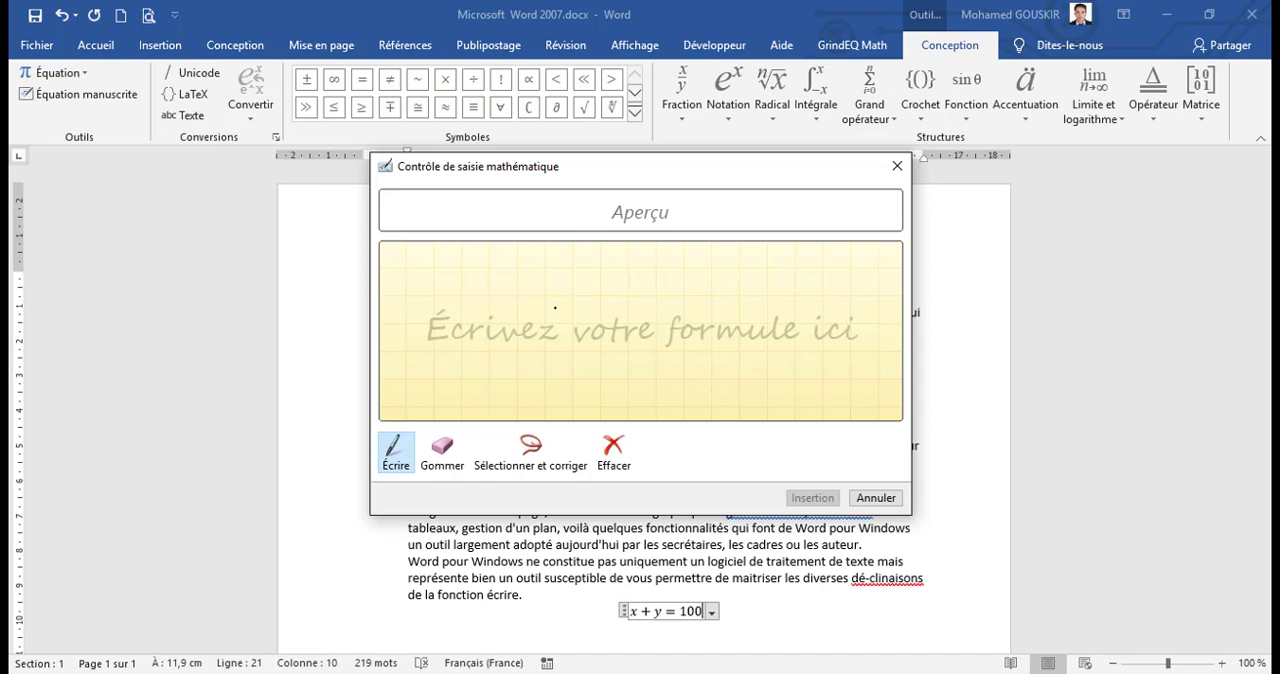
left_click(876, 498)
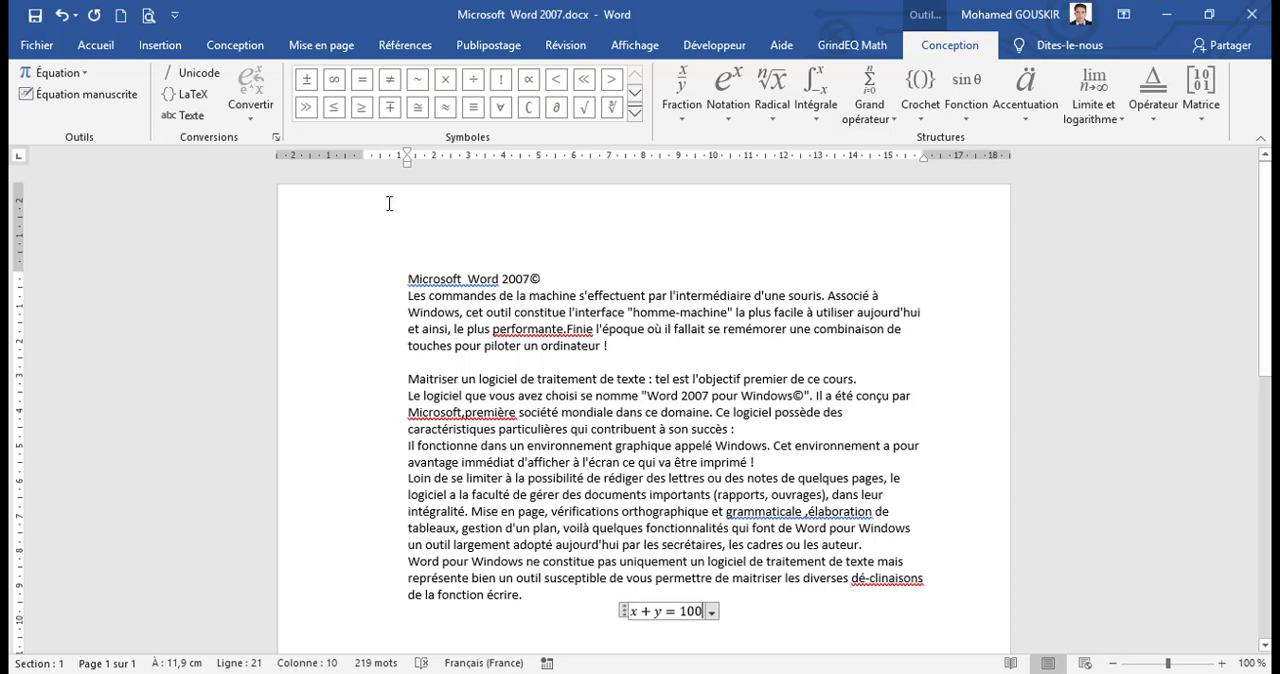
Step: View the equation conversion choices, close them unused, and switch the equation conversion format to LaTeX
left_click(249, 115)
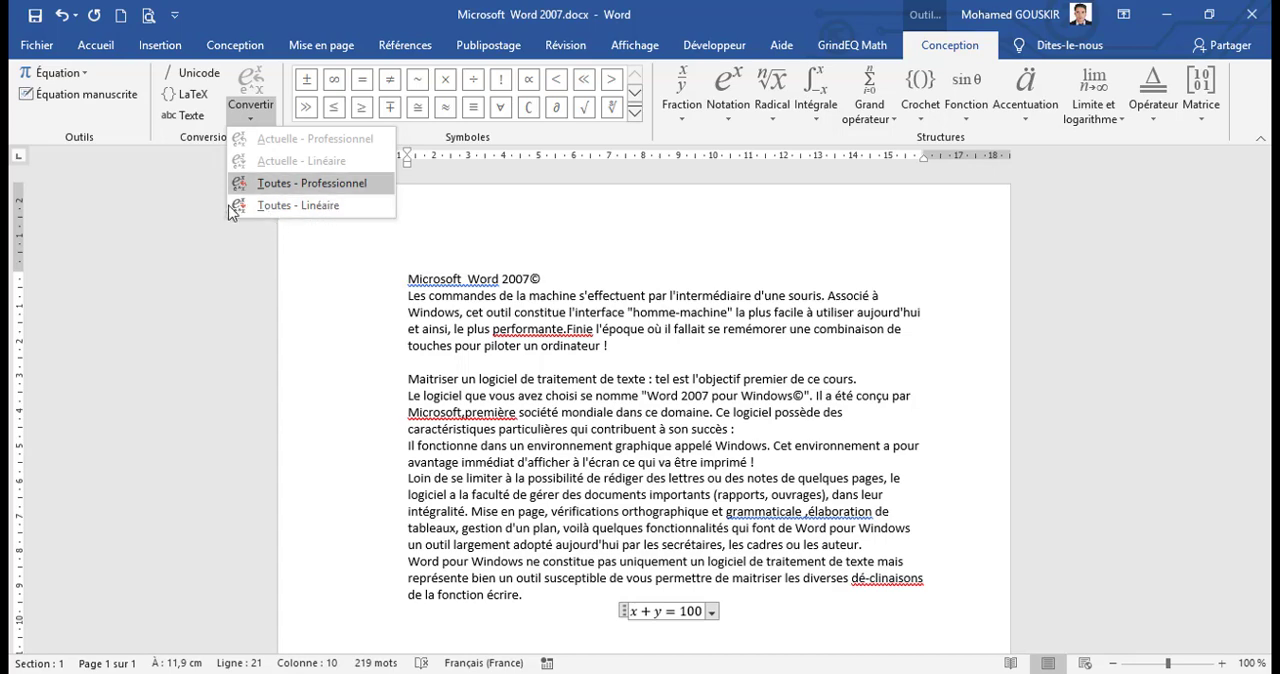
left_click(158, 131)
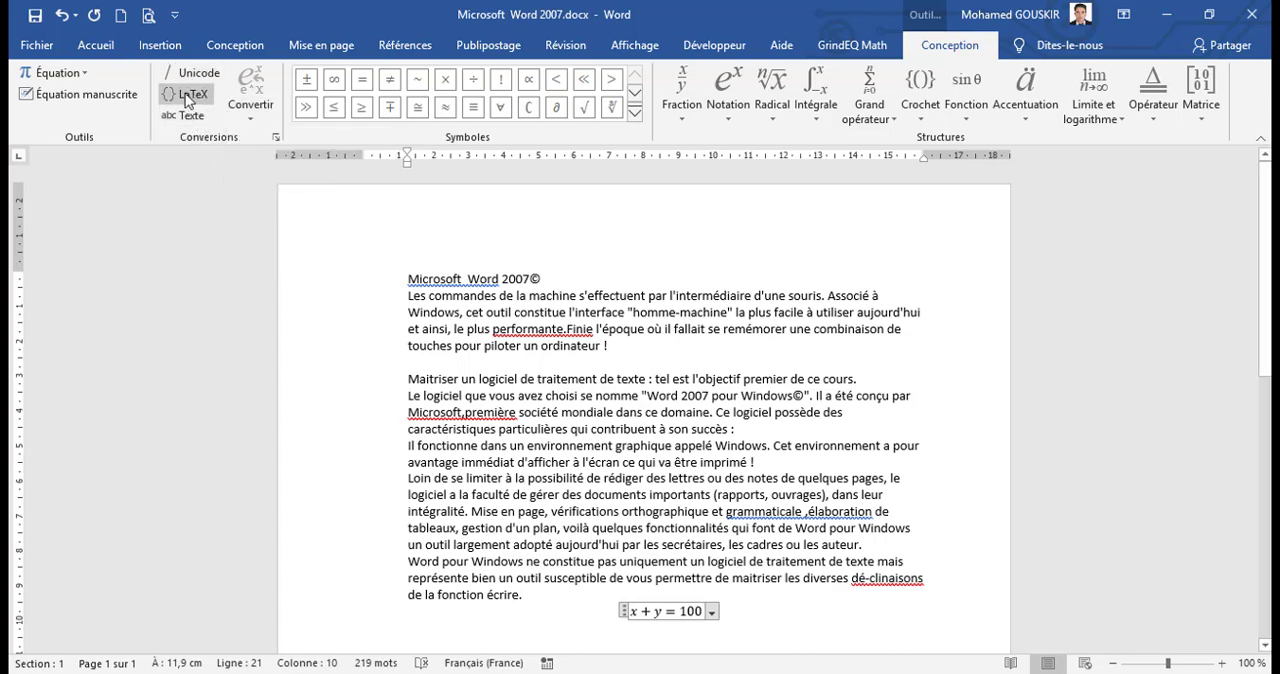
left_click(185, 95)
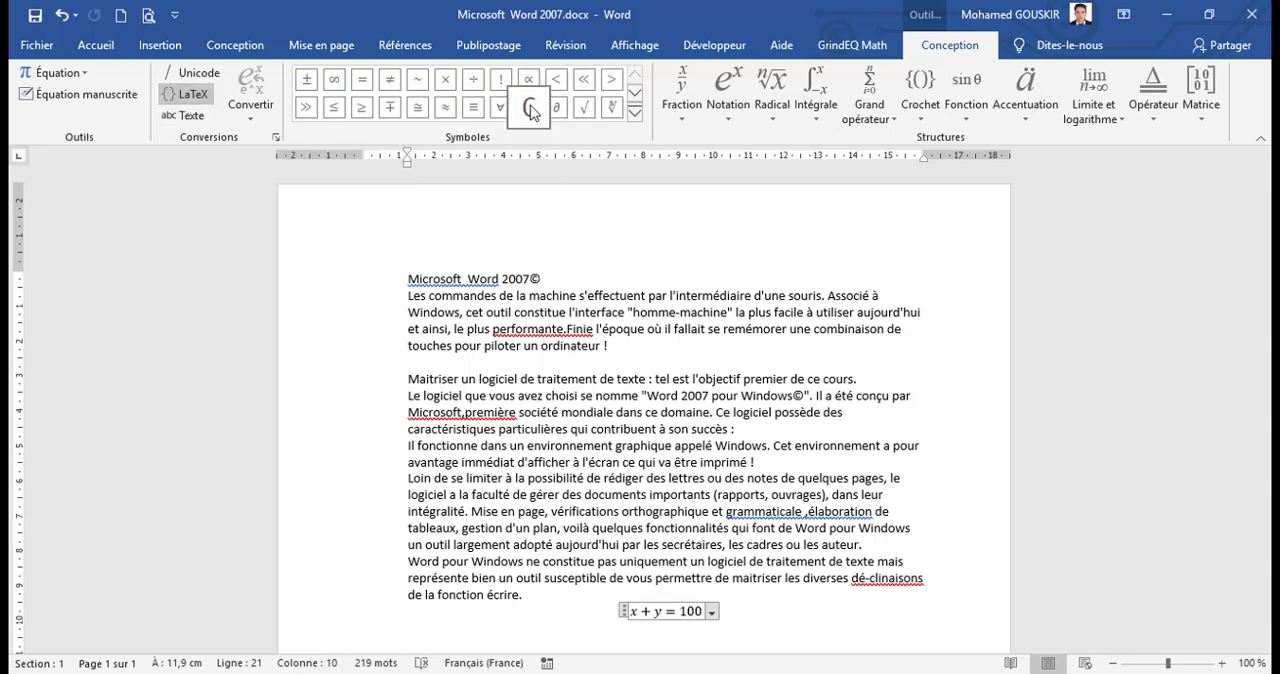
Step: Browse the equation symbol sets for basic math, Greek letters, letter-like symbols and scripts, then close the gallery without inserting a symbol
left_click(635, 116)
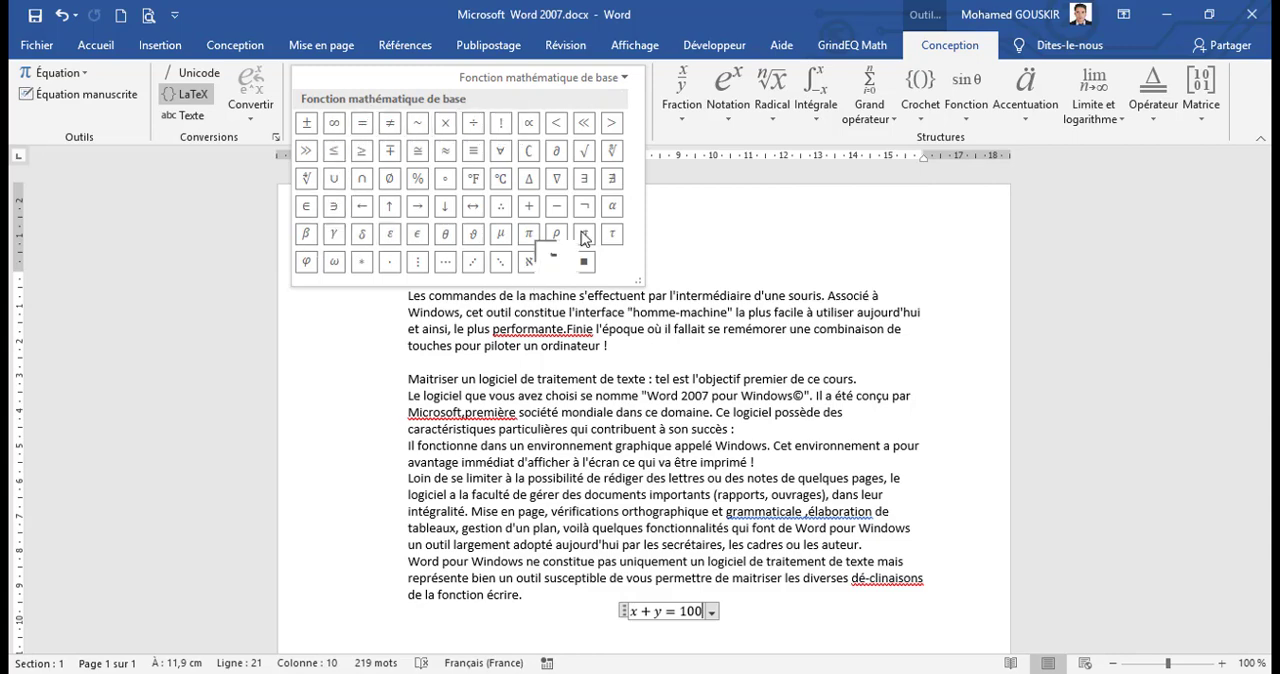
left_click(626, 79)
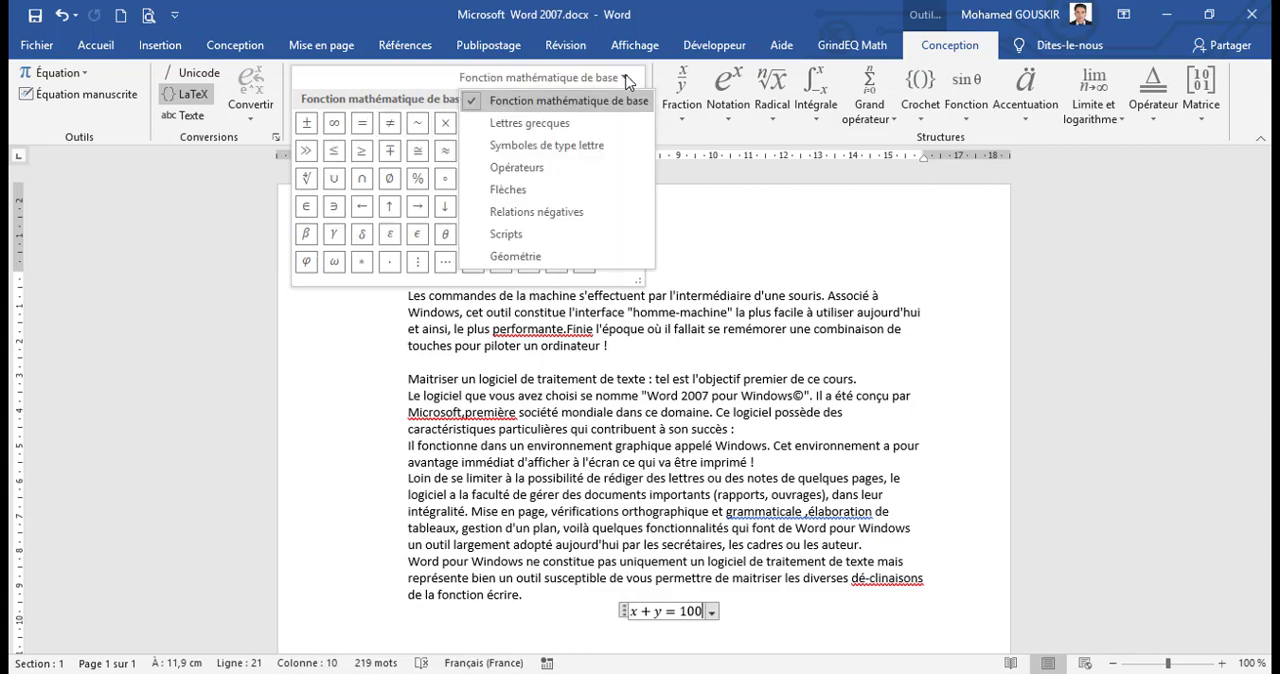
left_click(565, 126)
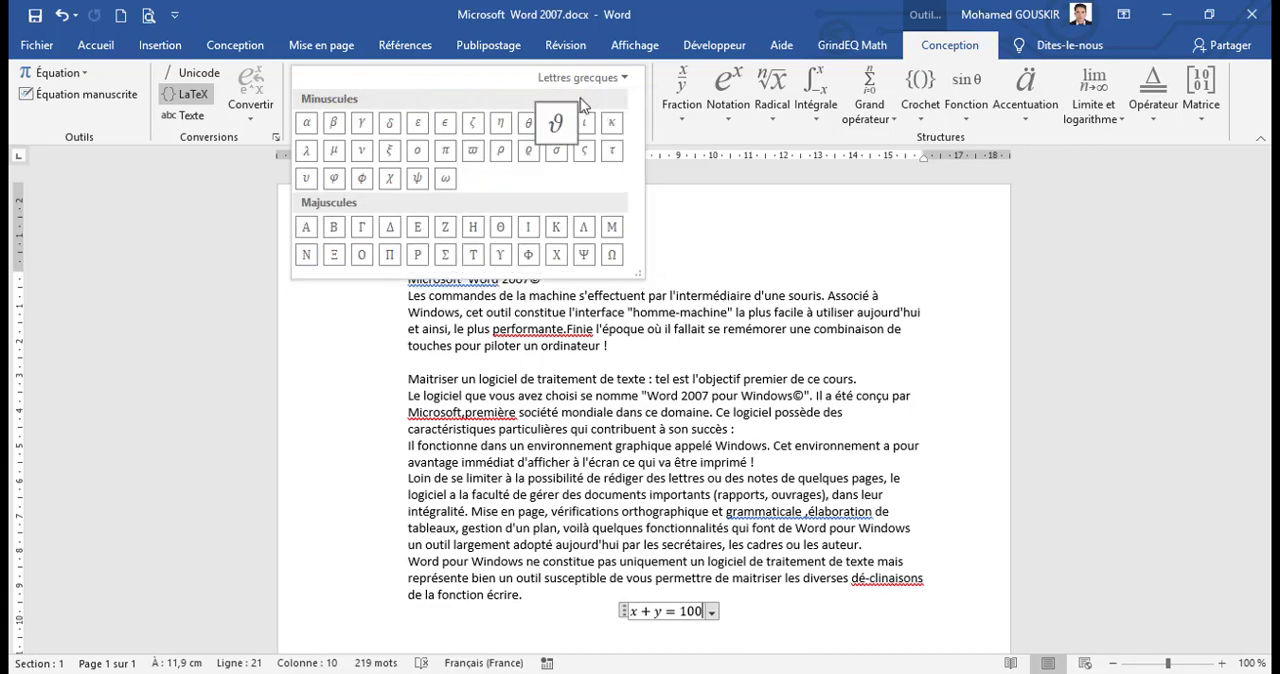
left_click(630, 80)
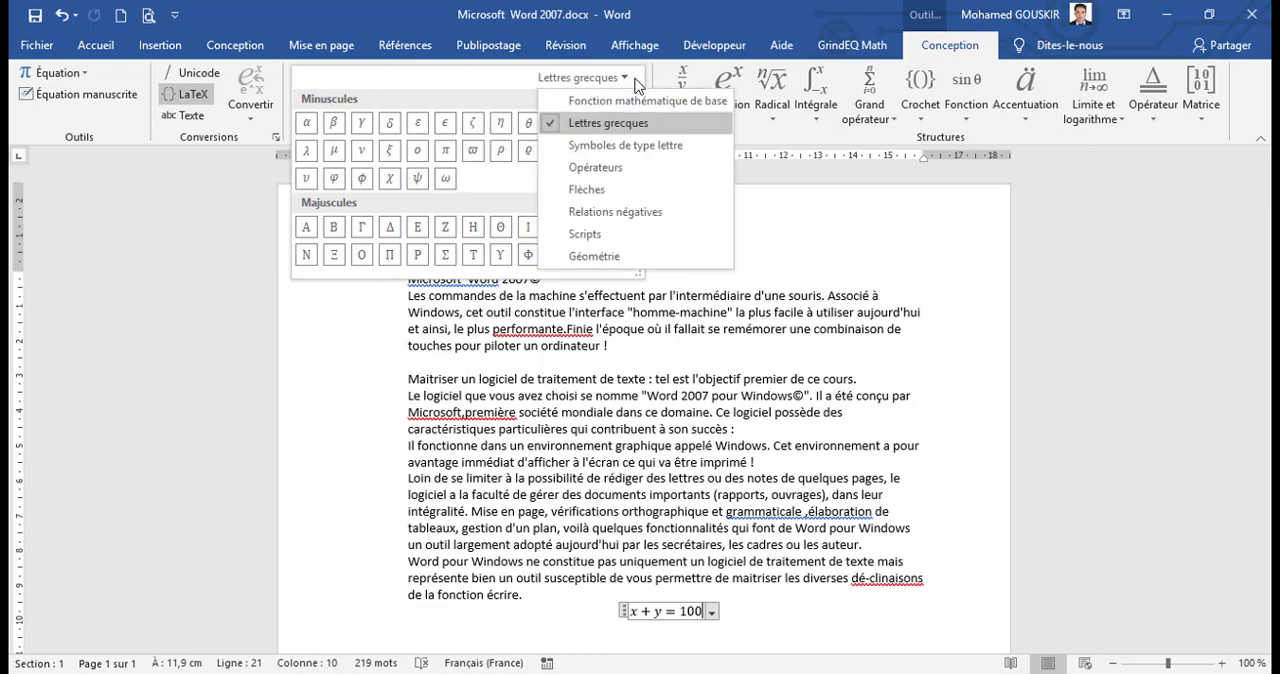
left_click(624, 146)
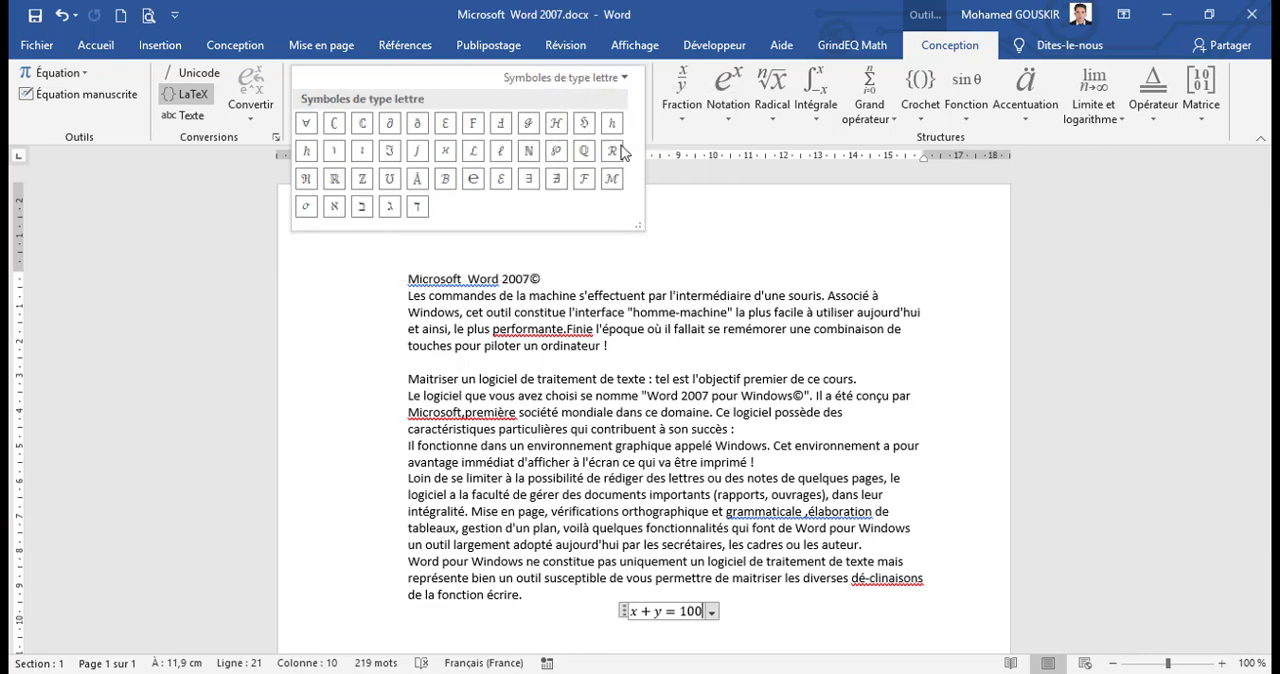
left_click(612, 84)
left_click(590, 146)
left_click(600, 78)
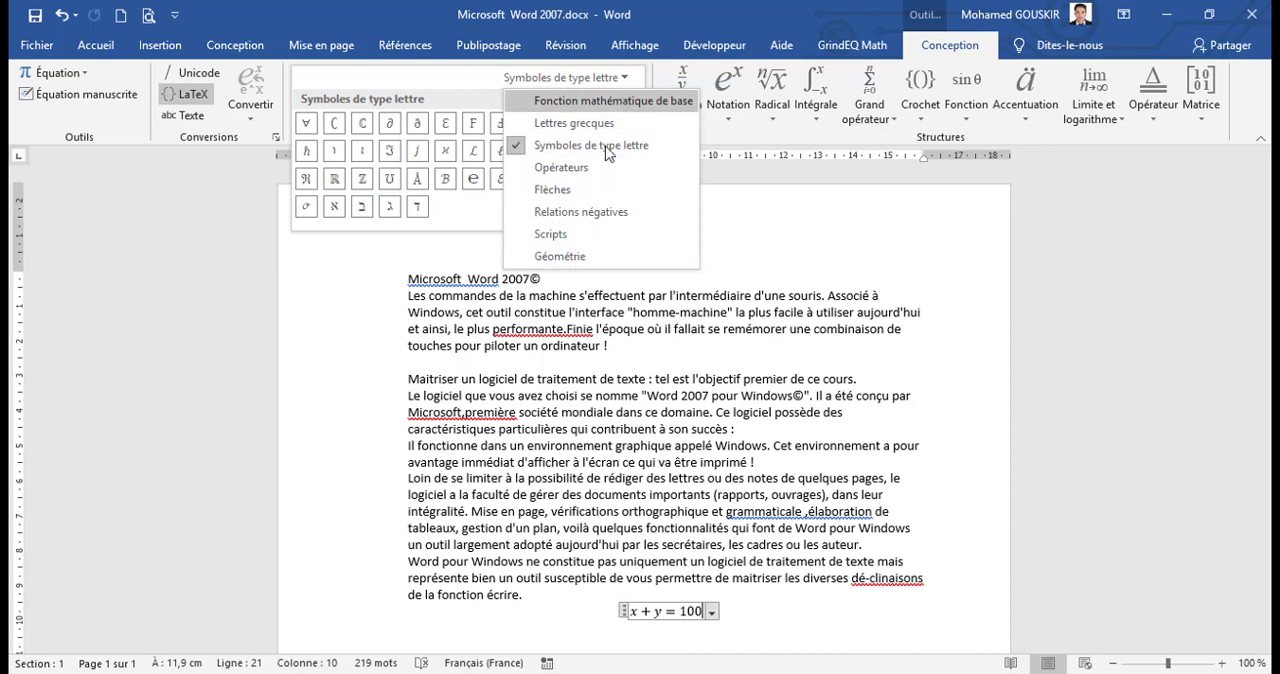
left_click(574, 236)
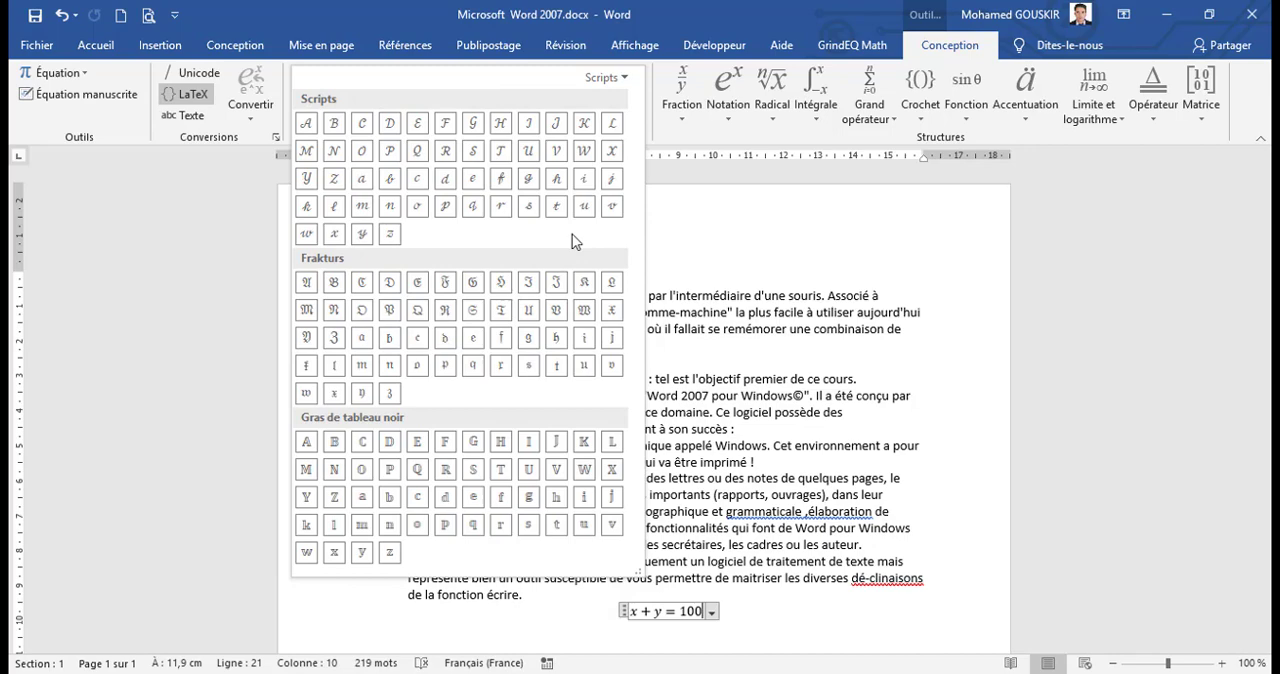
left_click(623, 72)
left_click(623, 72)
left_click(667, 138)
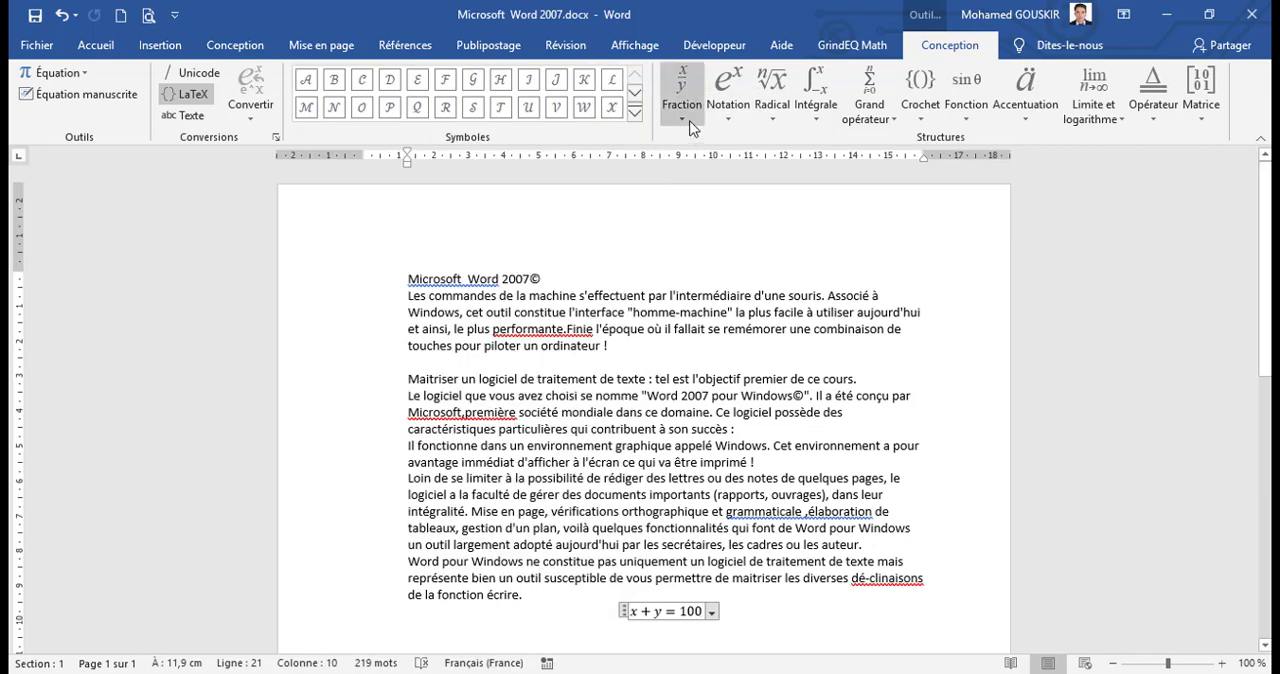
Step: Browse the fraction, script, radical, integral, large operator and bracket equation structures without inserting any
left_click(689, 126)
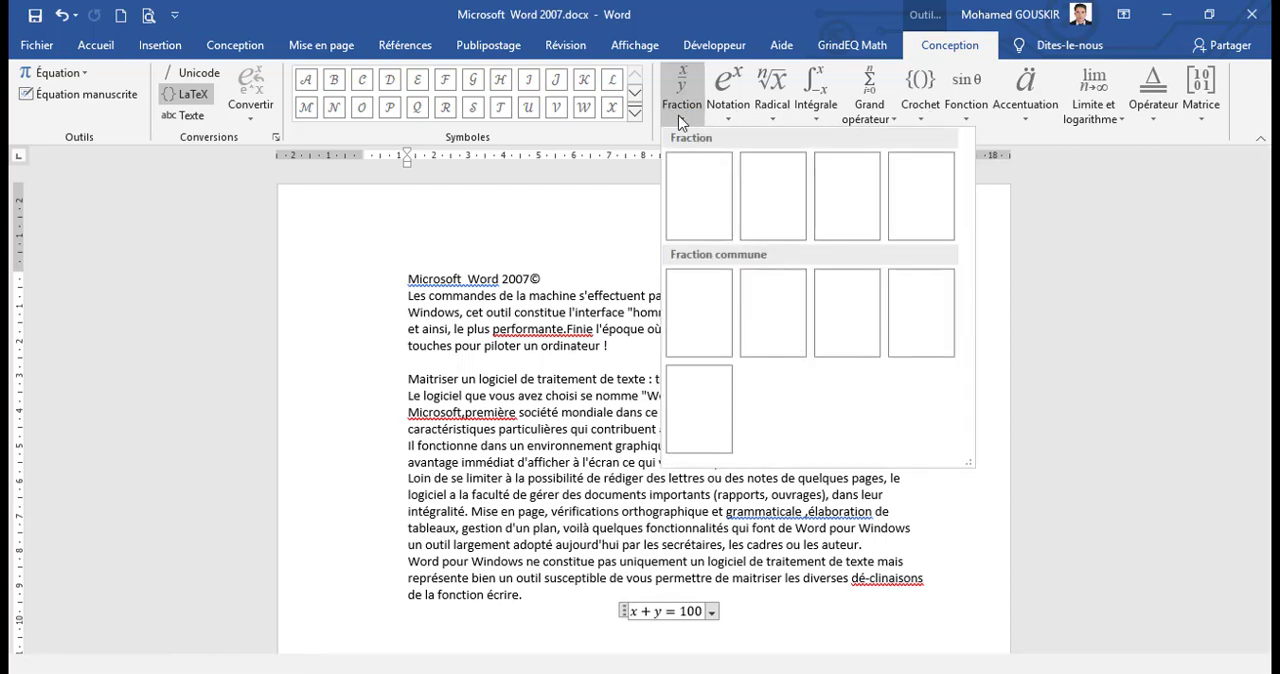
left_click(608, 136)
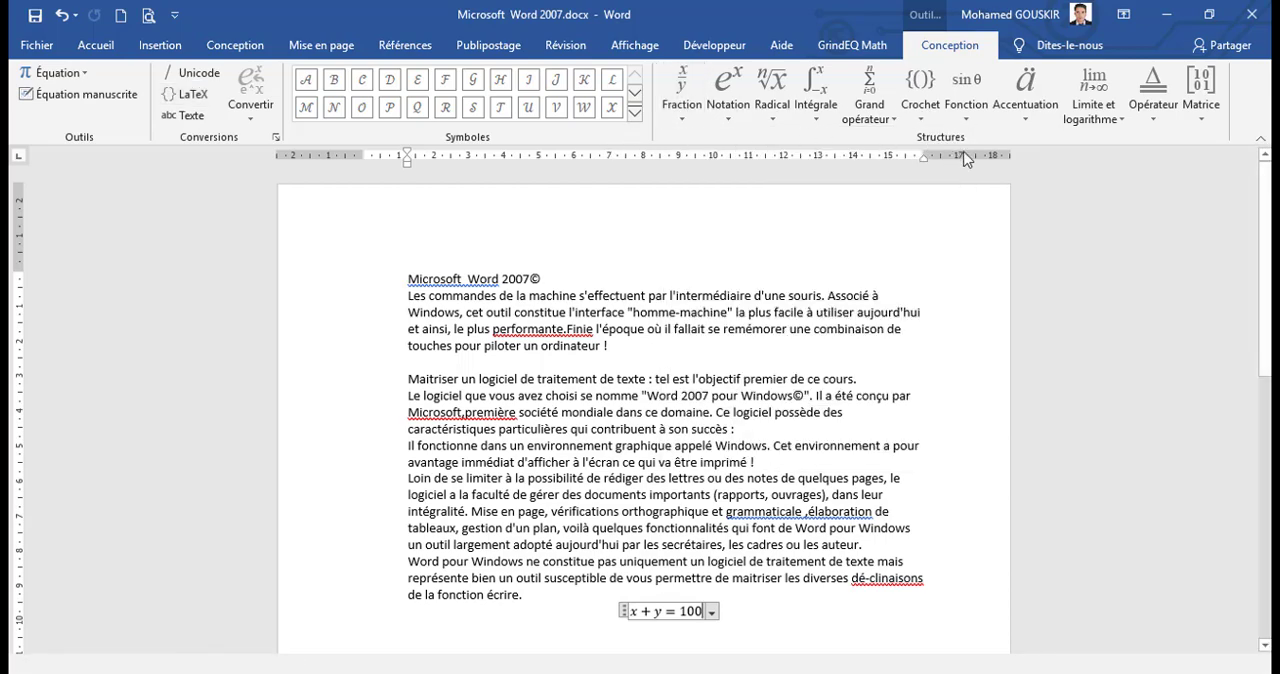
left_click(684, 118)
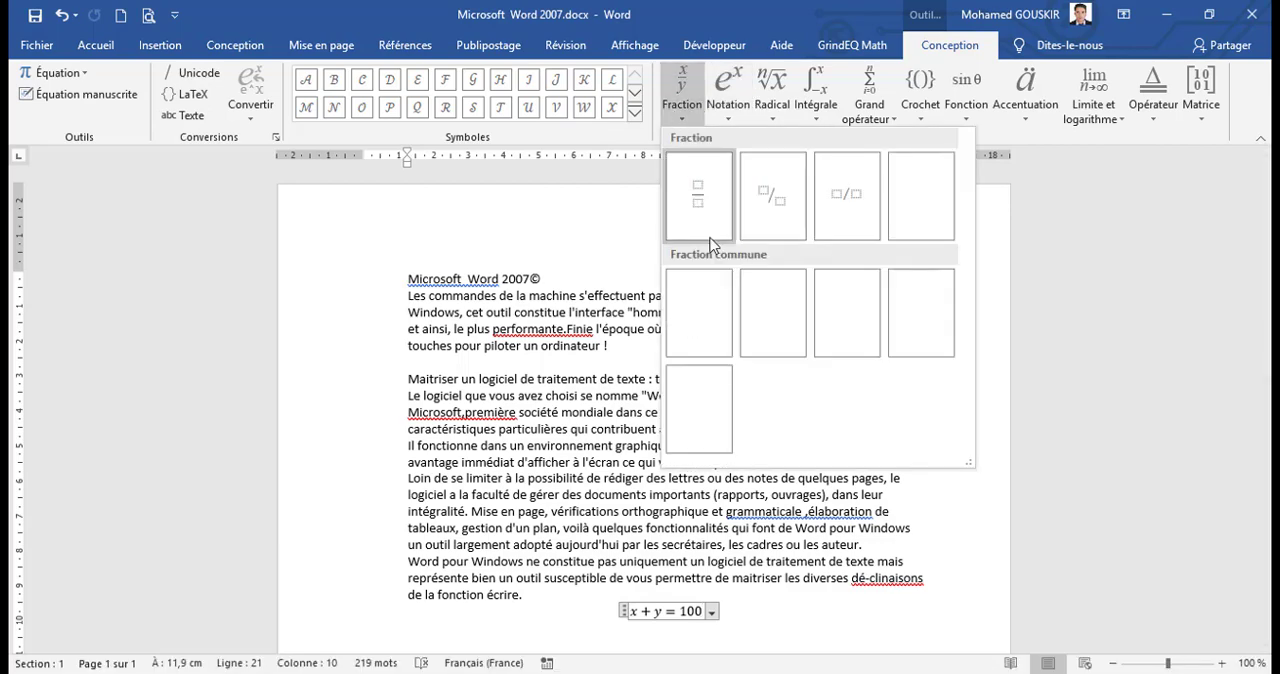
left_click(728, 124)
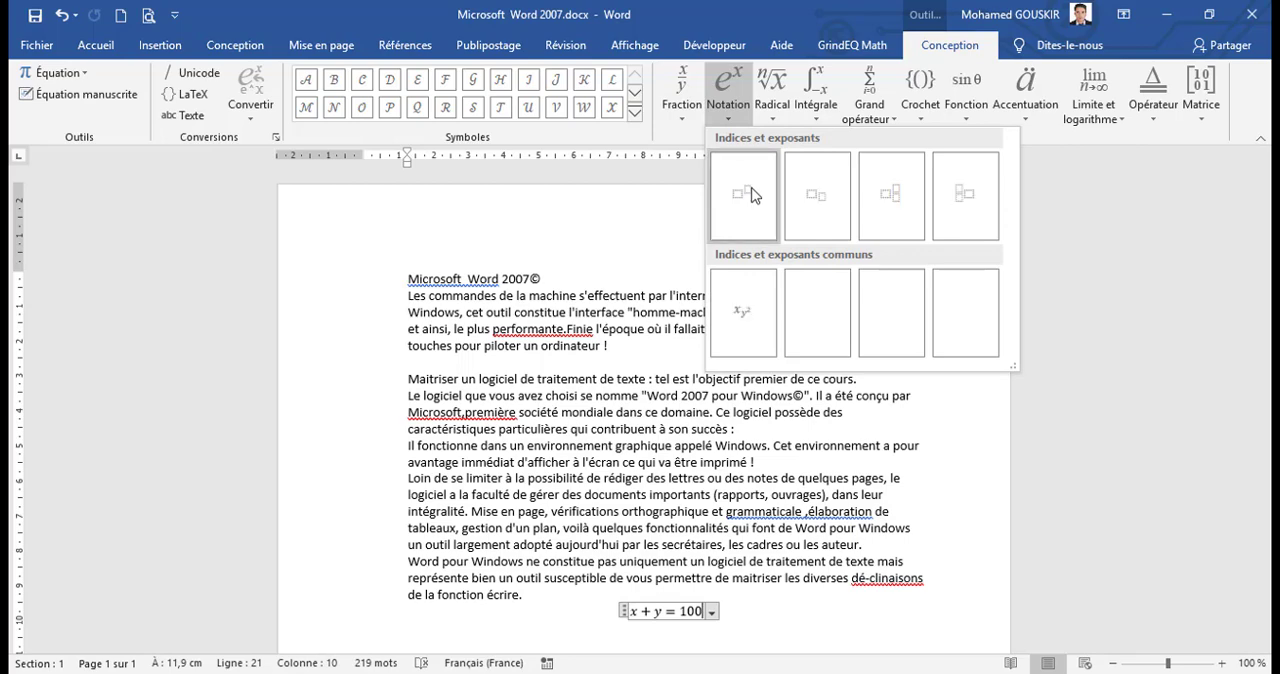
left_click(771, 113)
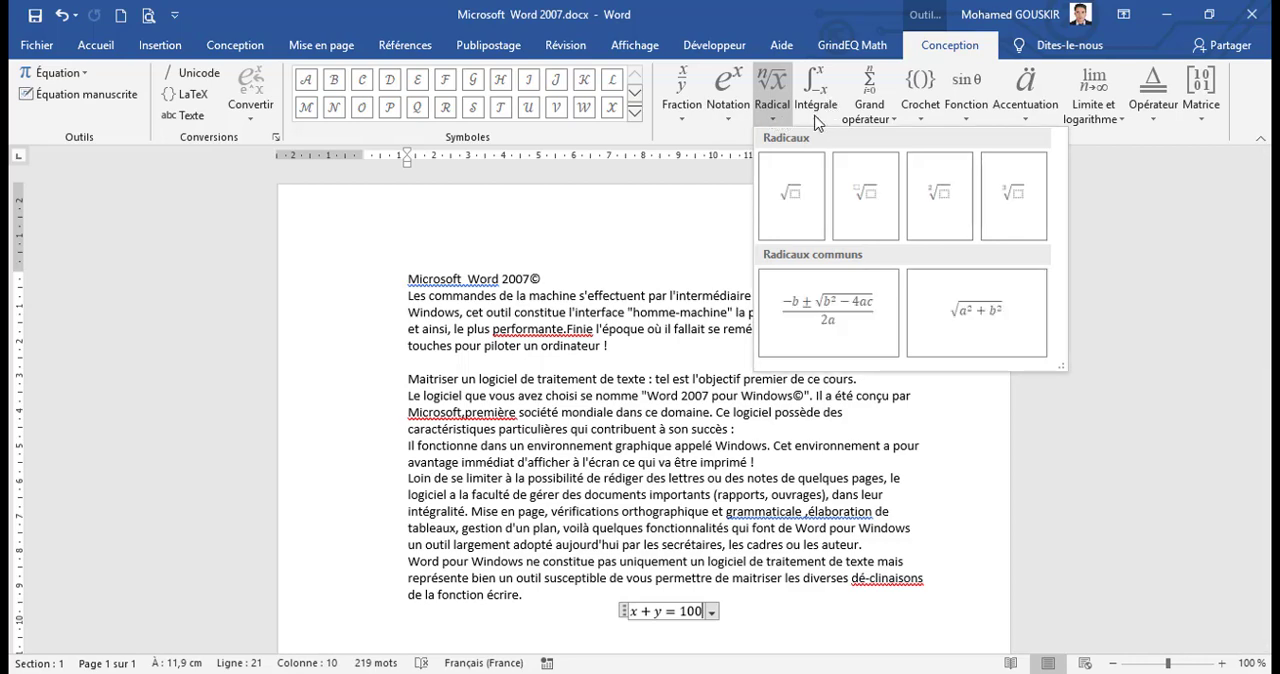
left_click(815, 118)
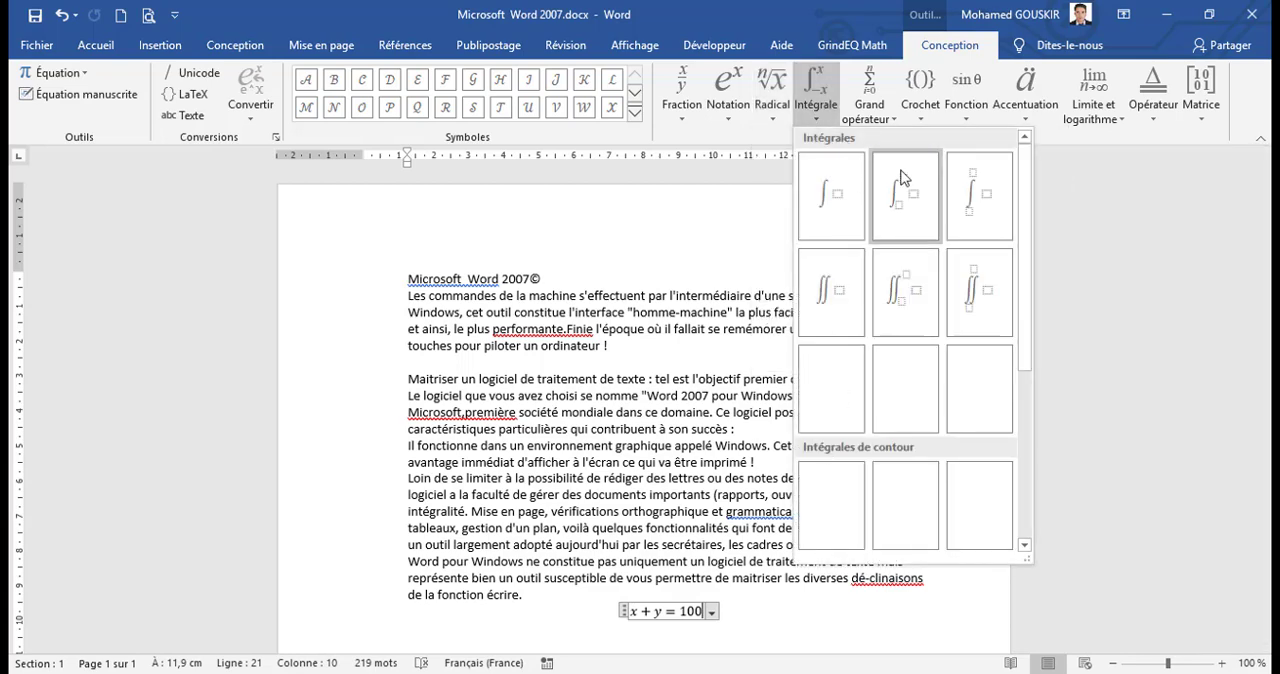
left_click(878, 119)
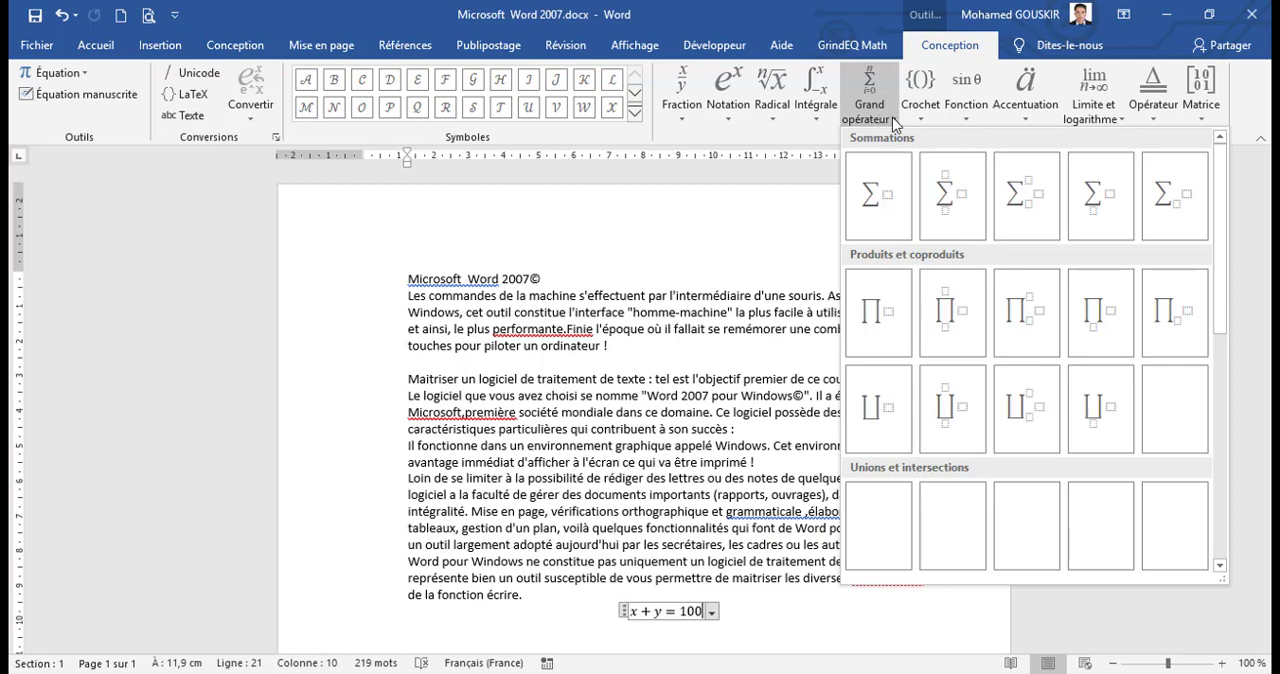
left_click(916, 119)
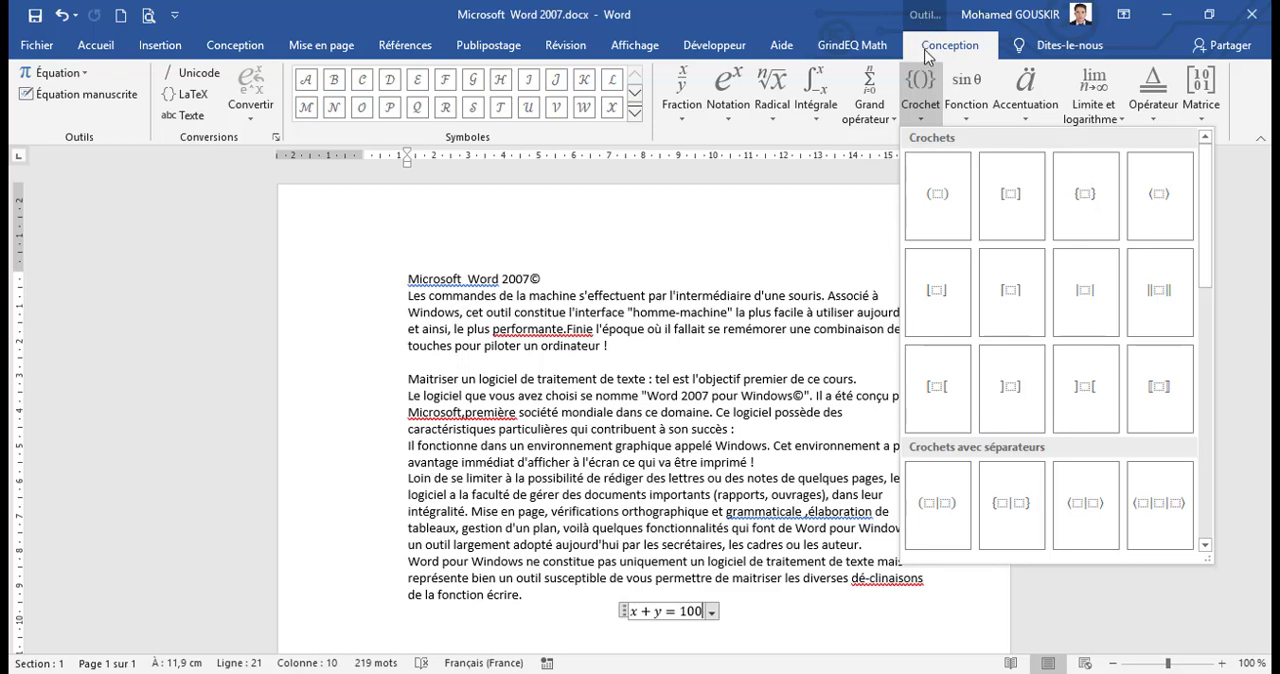
left_click(779, 142)
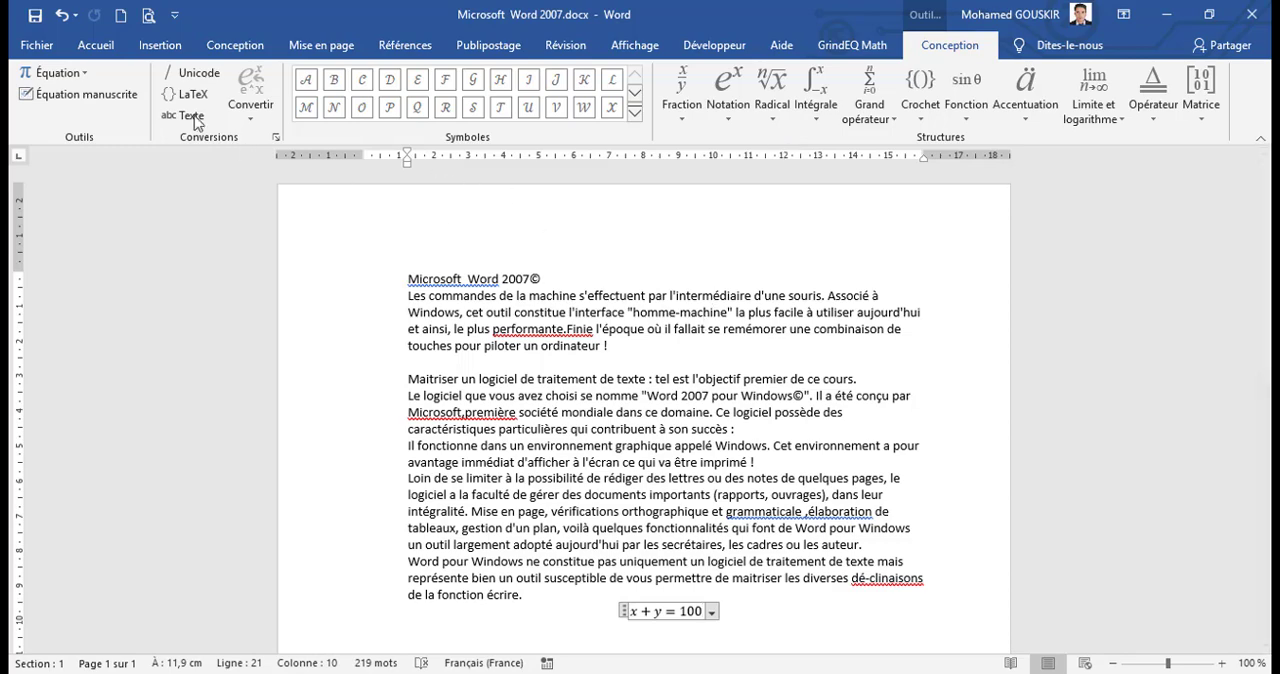
Step: Open the Word options and examine the general and display settings
left_click(44, 48)
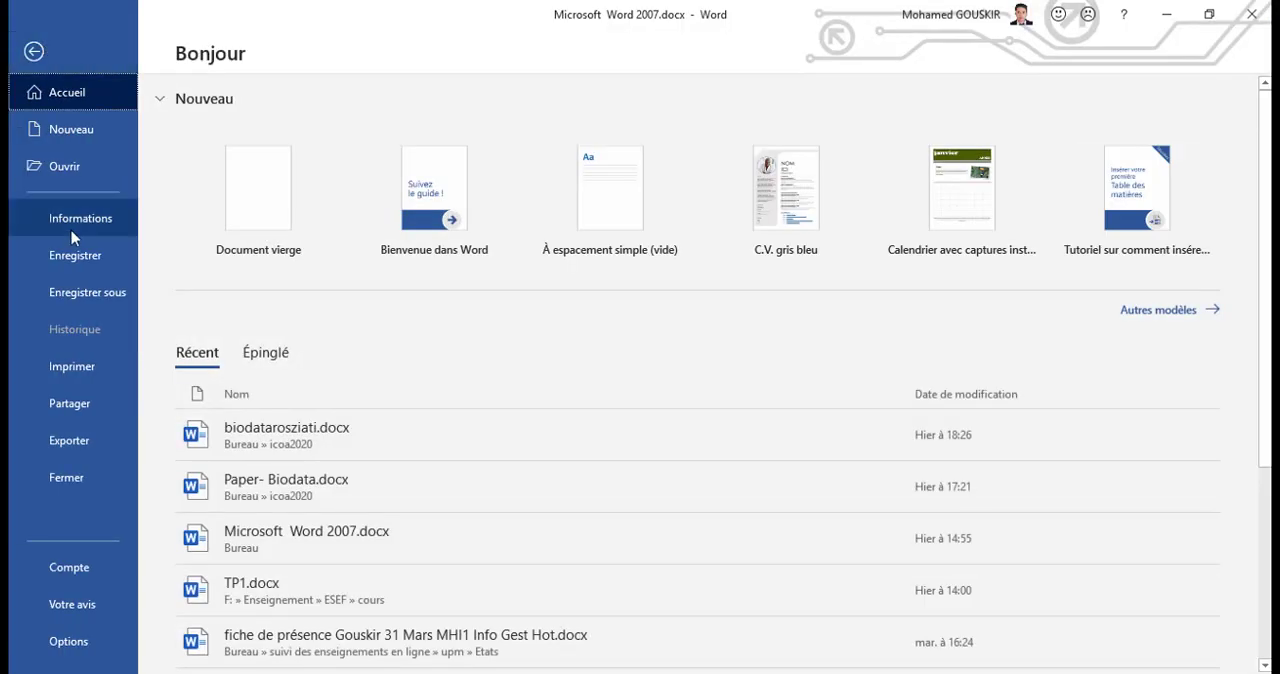
left_click(68, 643)
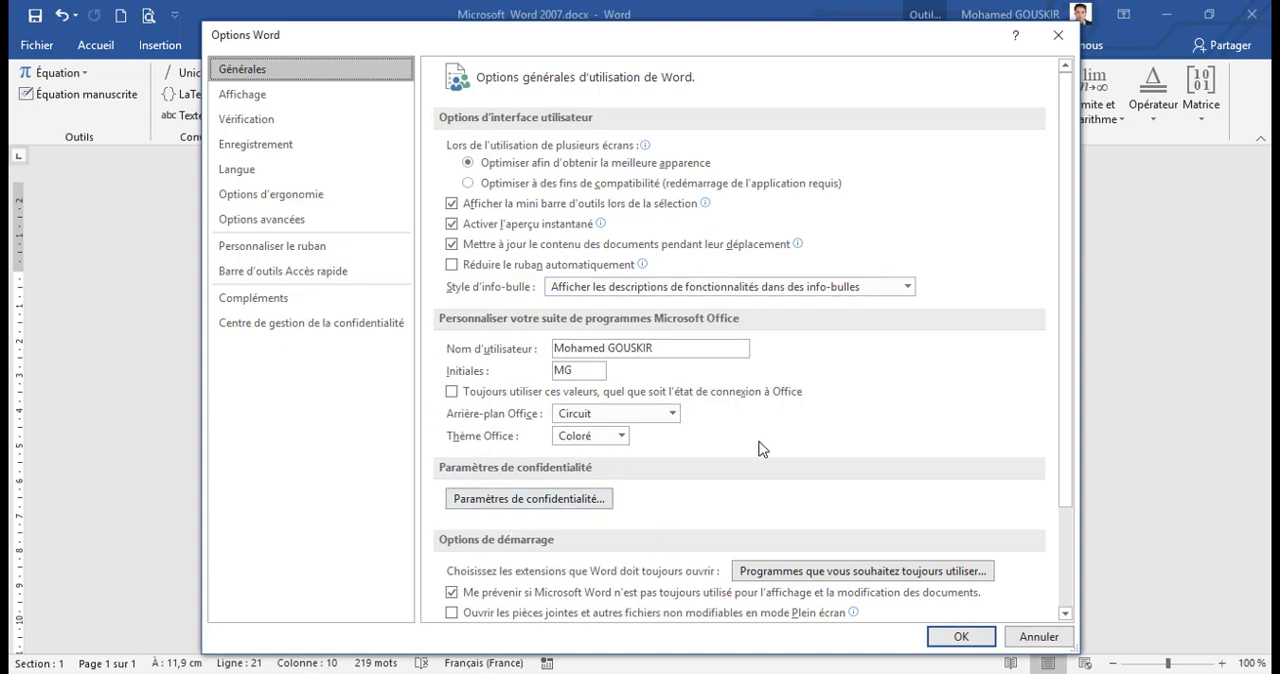
scroll(816, 474, "down", 3)
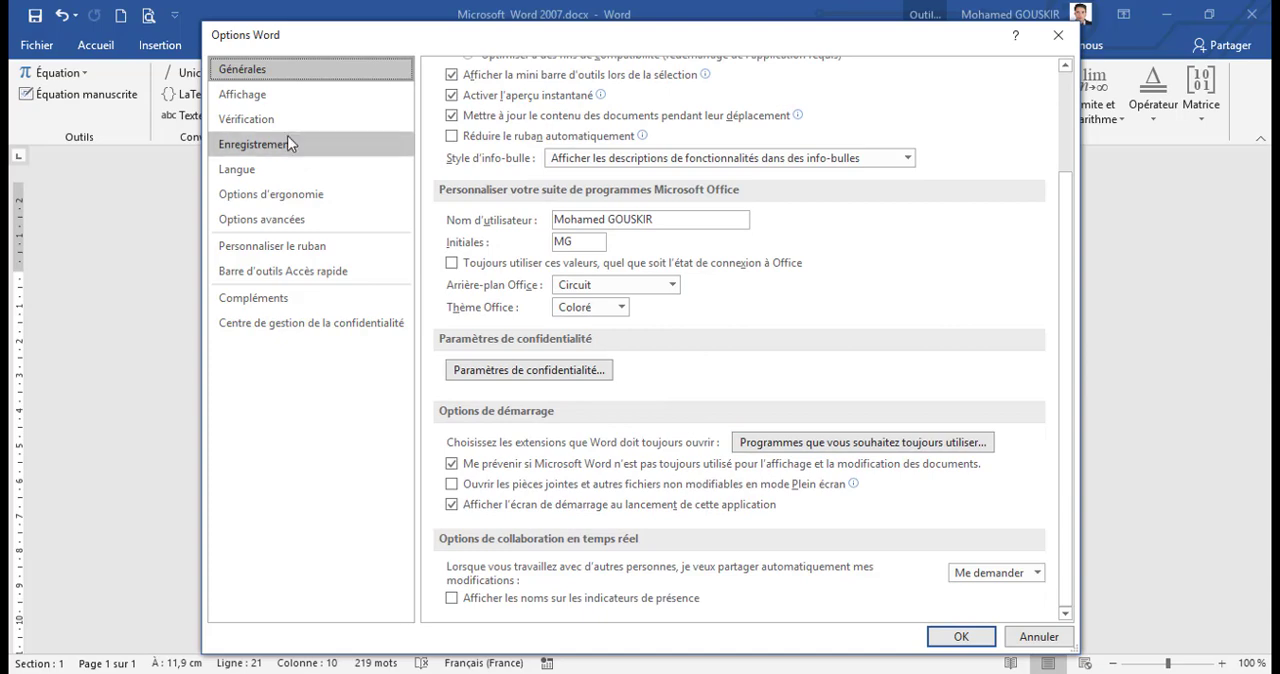
left_click(270, 96)
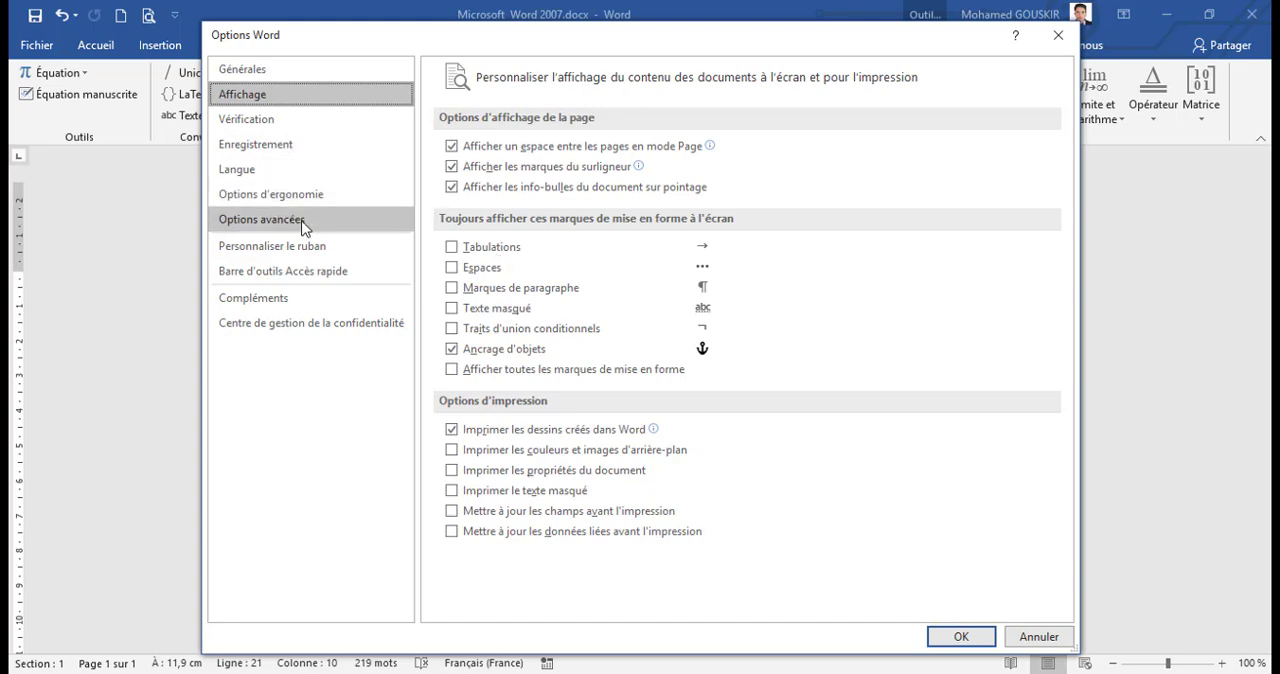
Step: Examine the ribbon customization settings, including the Développeur tab entry and the available command categories
left_click(302, 254)
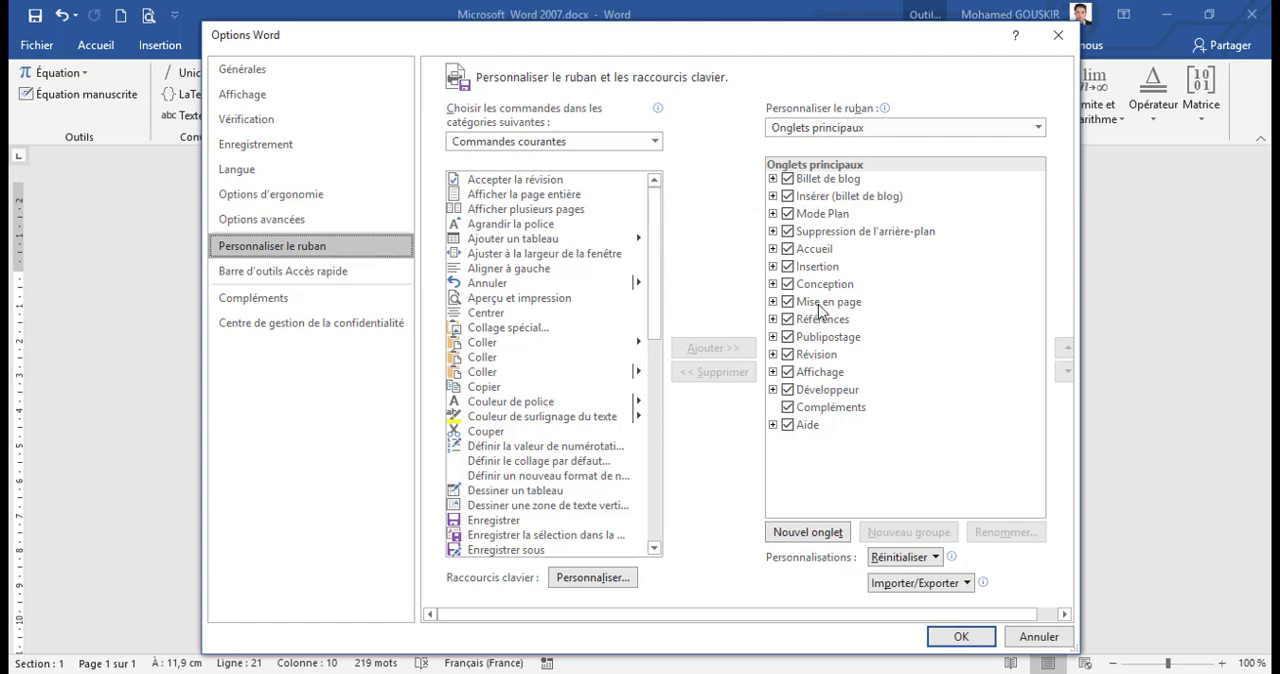
left_click(789, 392)
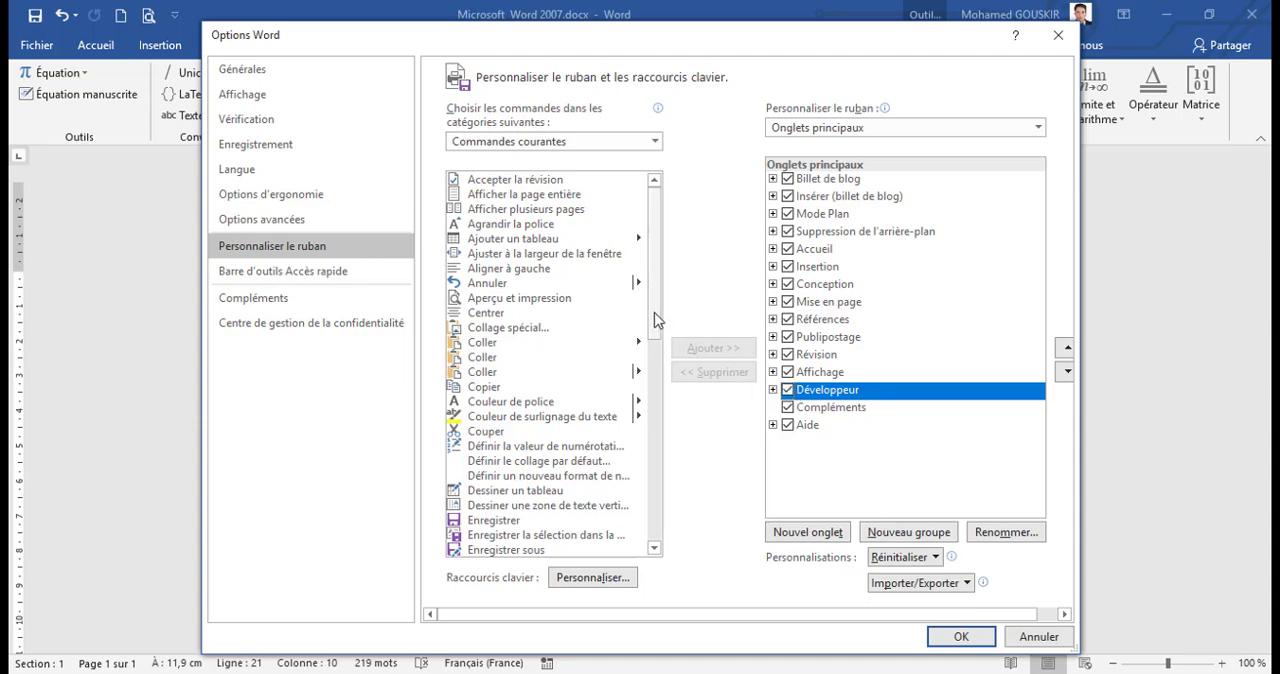
left_click(634, 146)
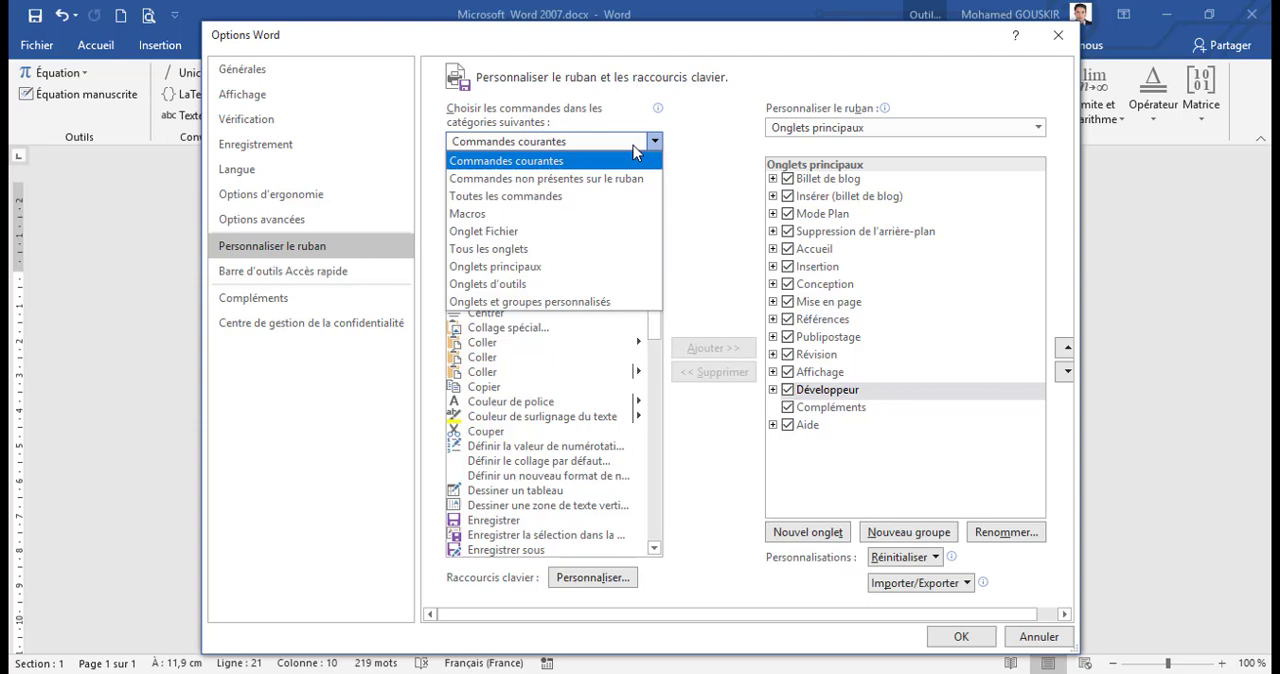
Step: Examine the Office display language entries for English, French and the Windows default, and close the options without saving
left_click(280, 172)
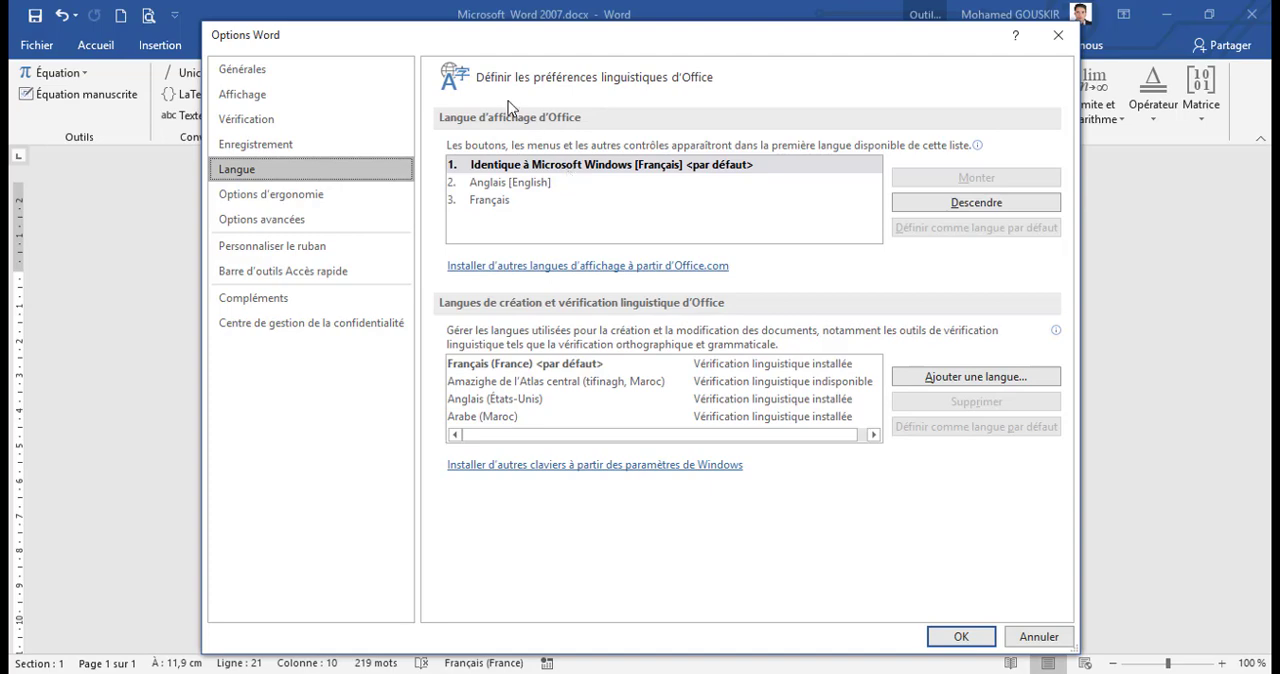
left_click(512, 186)
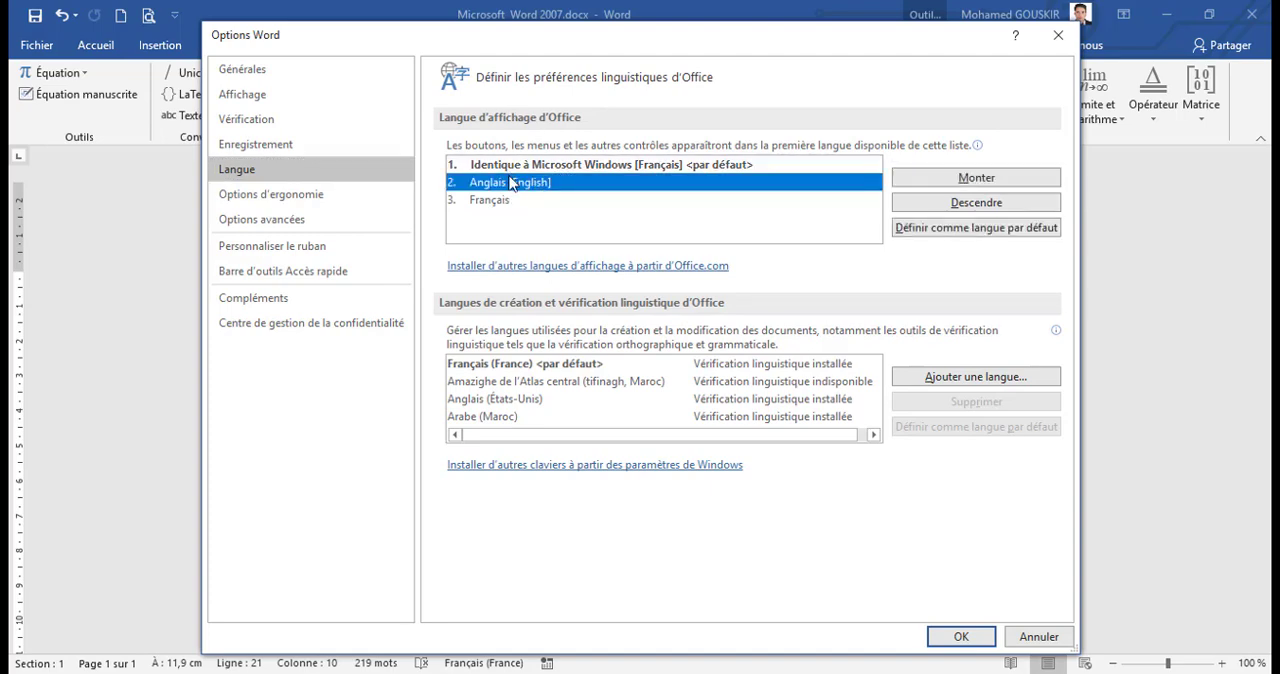
left_click(497, 203)
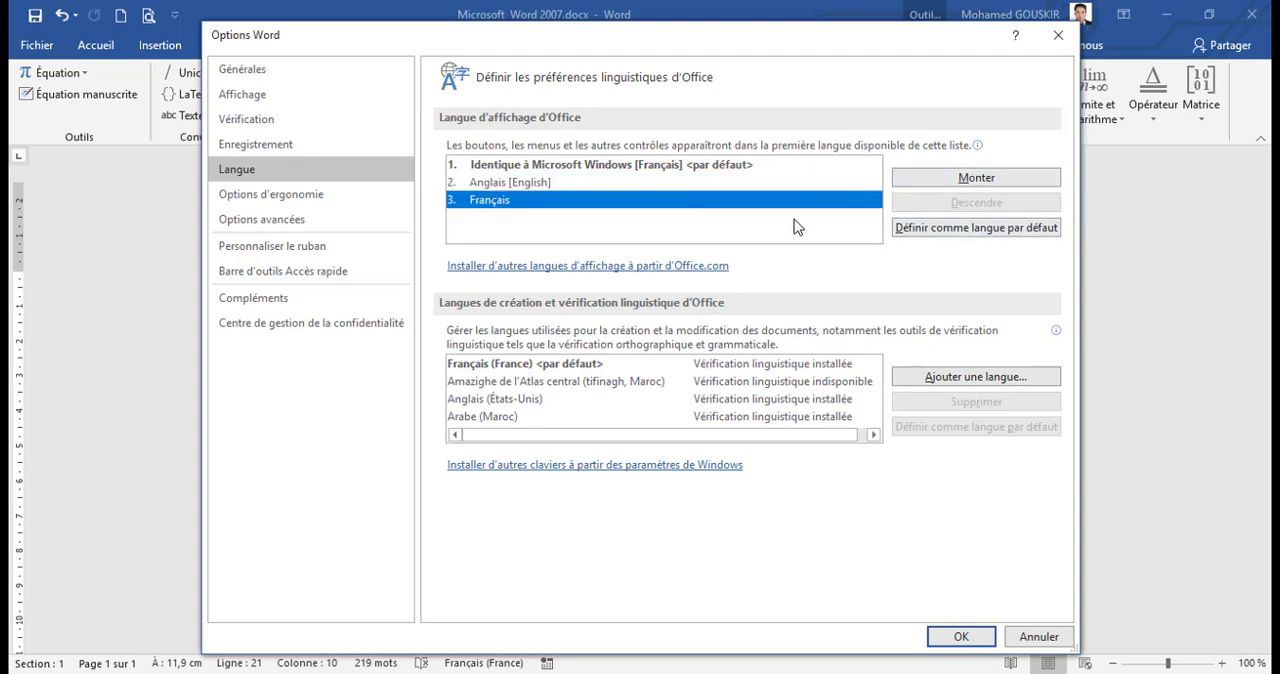
left_click(645, 168)
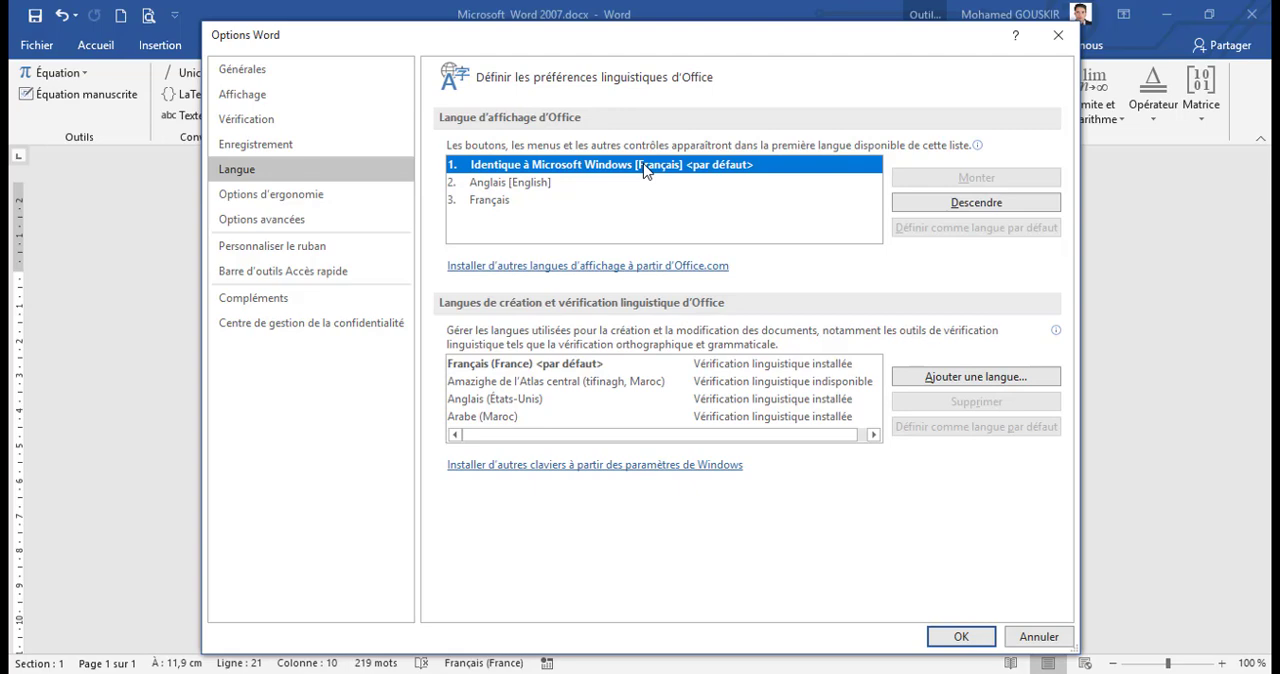
left_click(1032, 636)
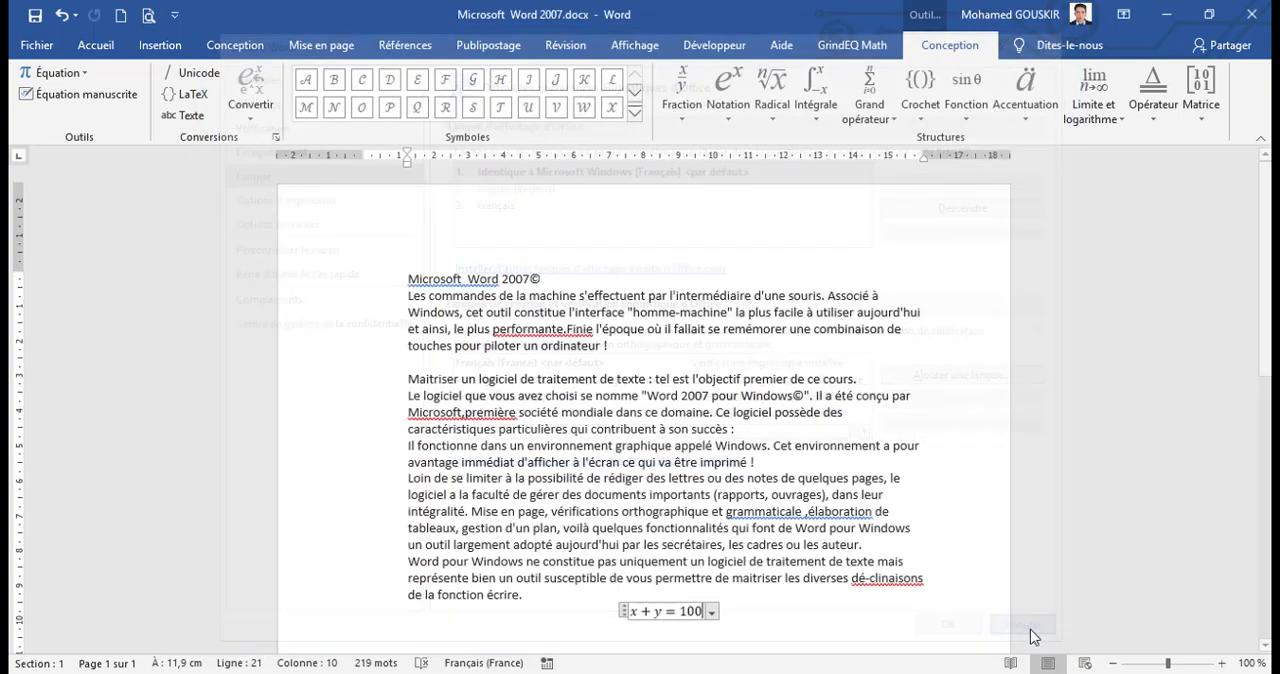
Step: Search for "Word" from the start of the document and view the third match plus the page and heading navigation views
left_click(533, 344)
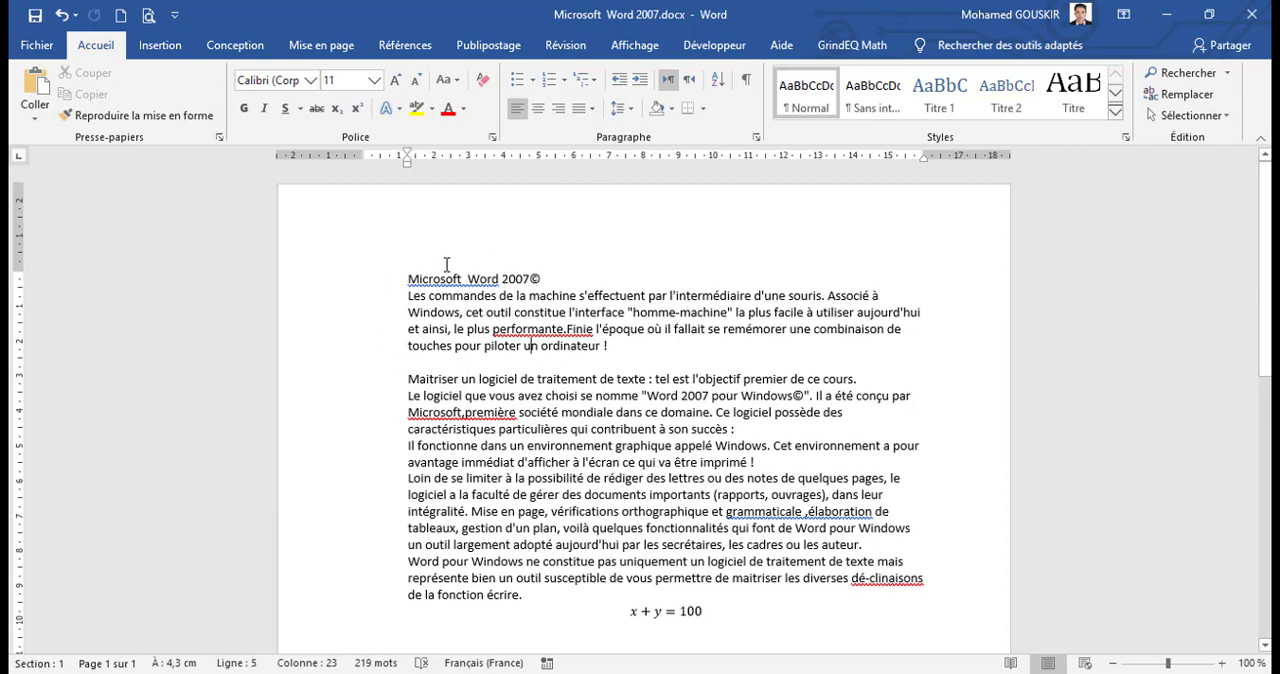
left_click(410, 278)
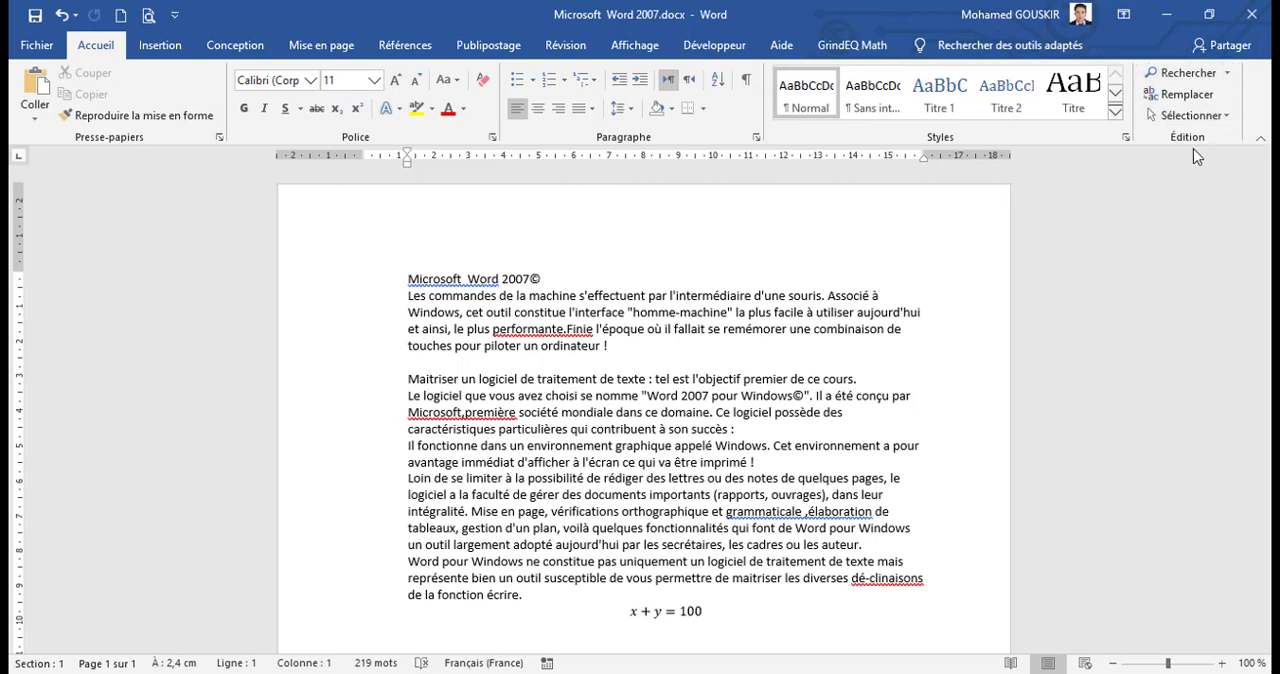
left_click(1215, 85)
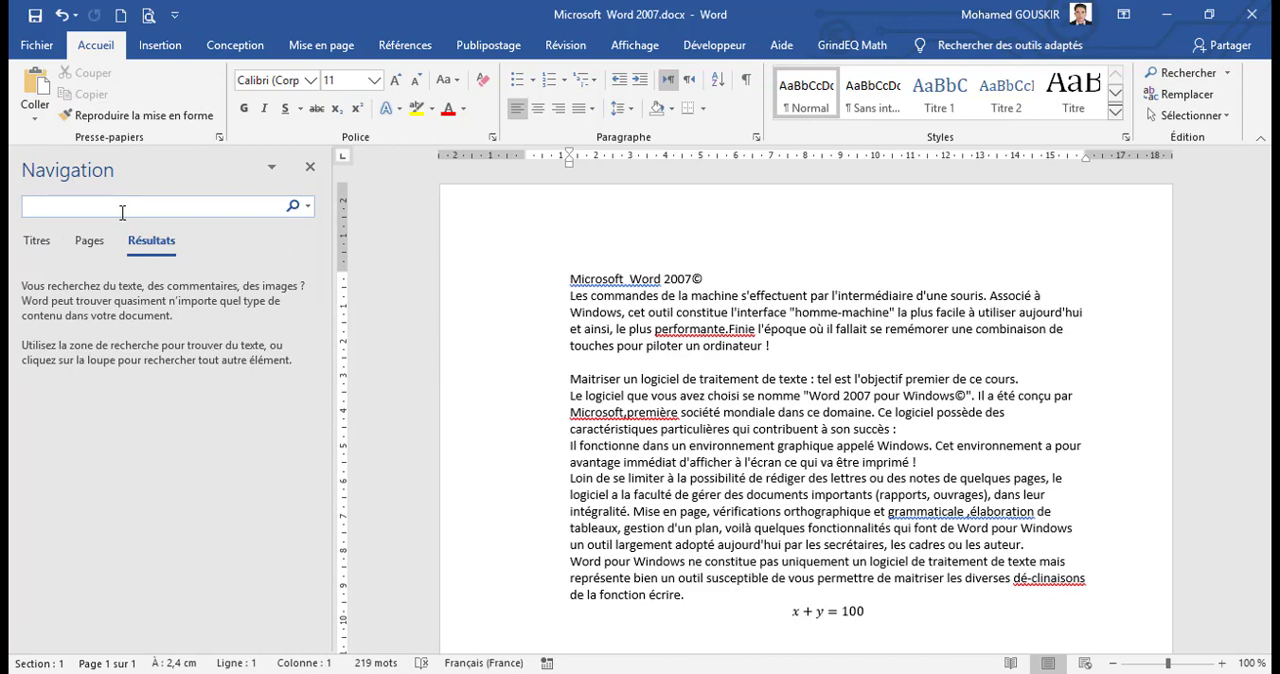
type("Word")
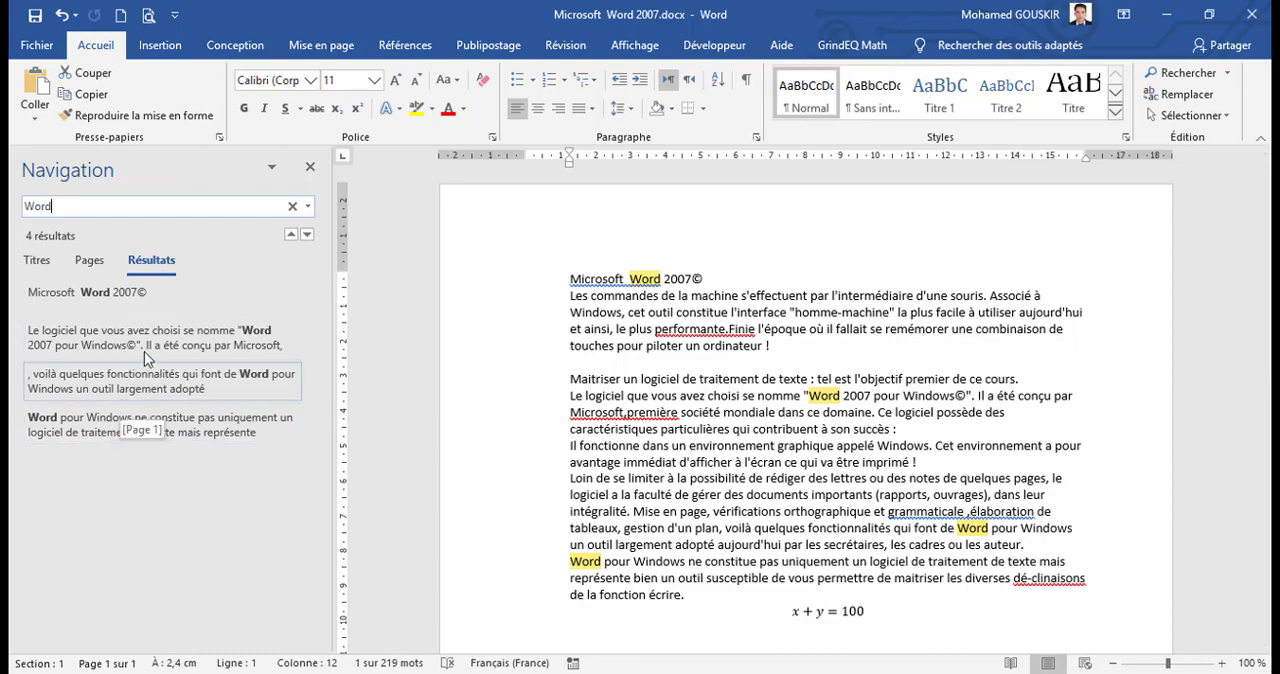
left_click(155, 375)
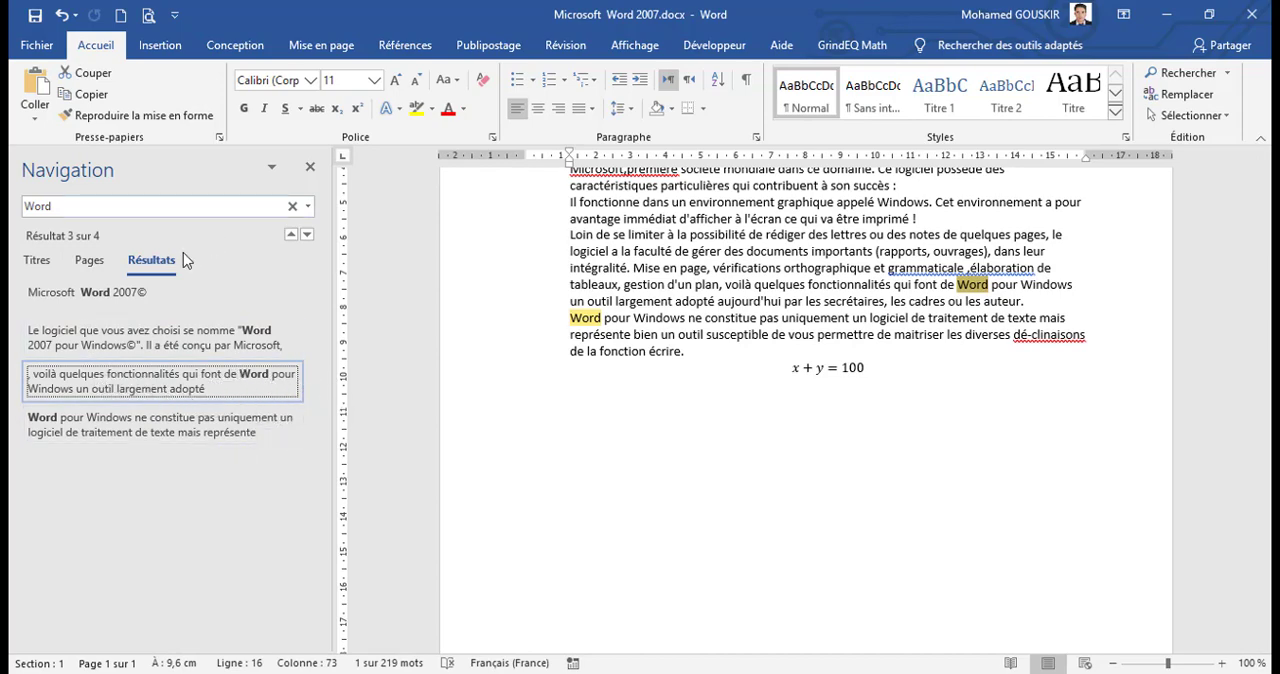
left_click(90, 262)
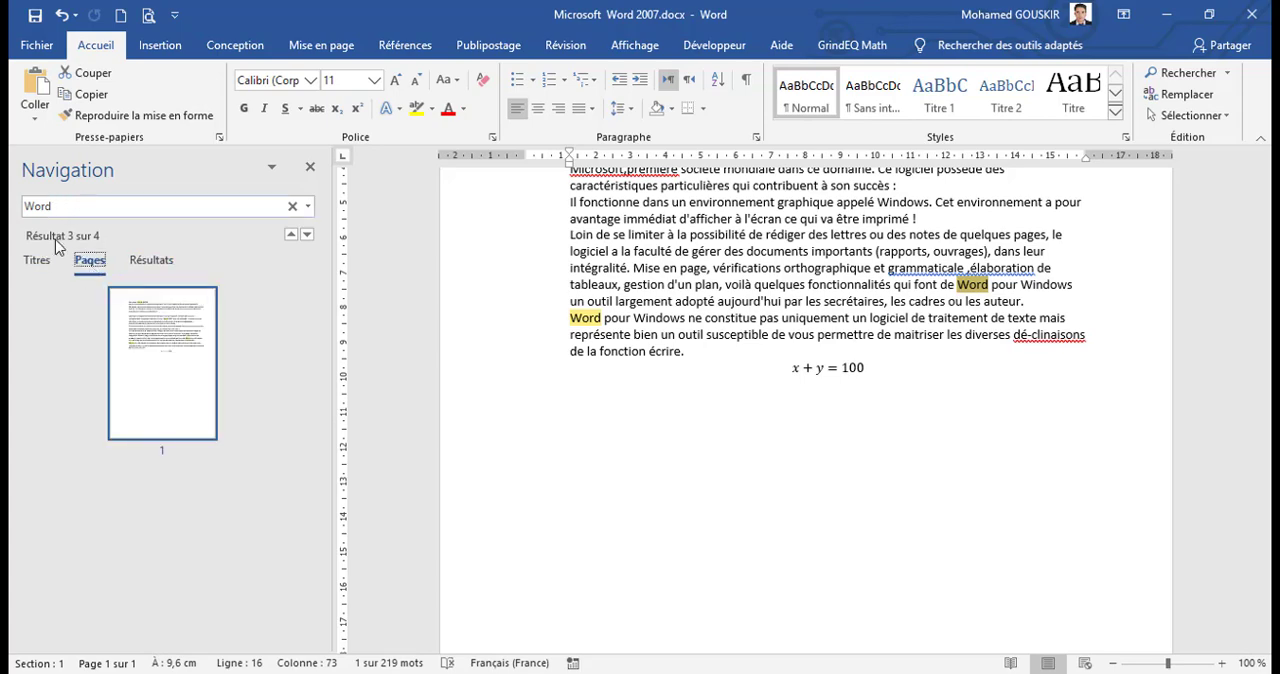
left_click(40, 262)
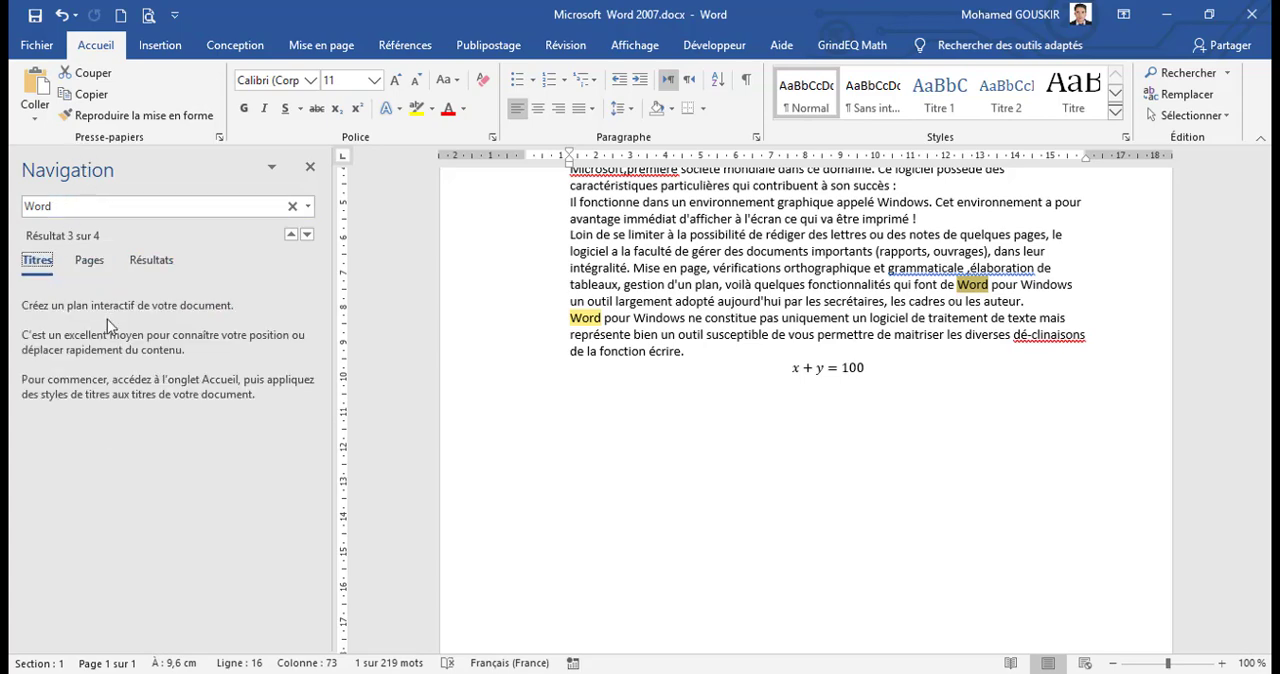
Step: Replace every occurrence of "Word" with "Excel" throughout the document, continuing the search from the beginning
left_click(1180, 94)
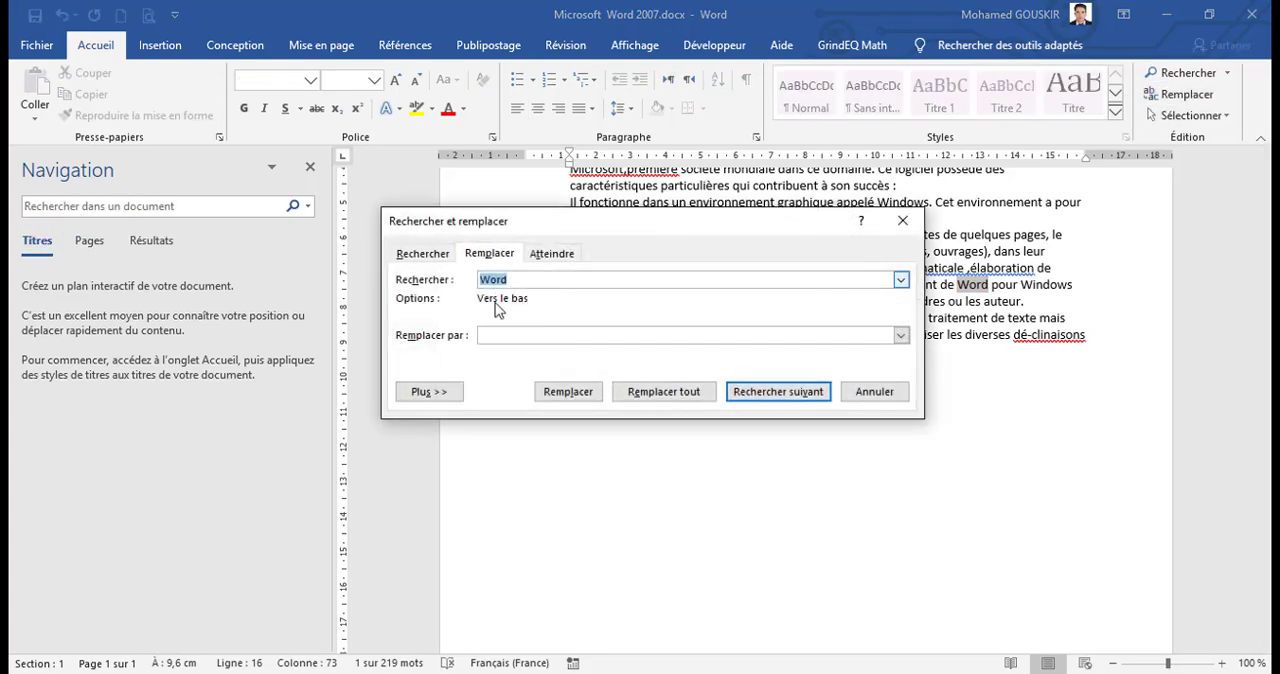
left_click_drag(516, 280, 450, 280)
left_click(500, 336)
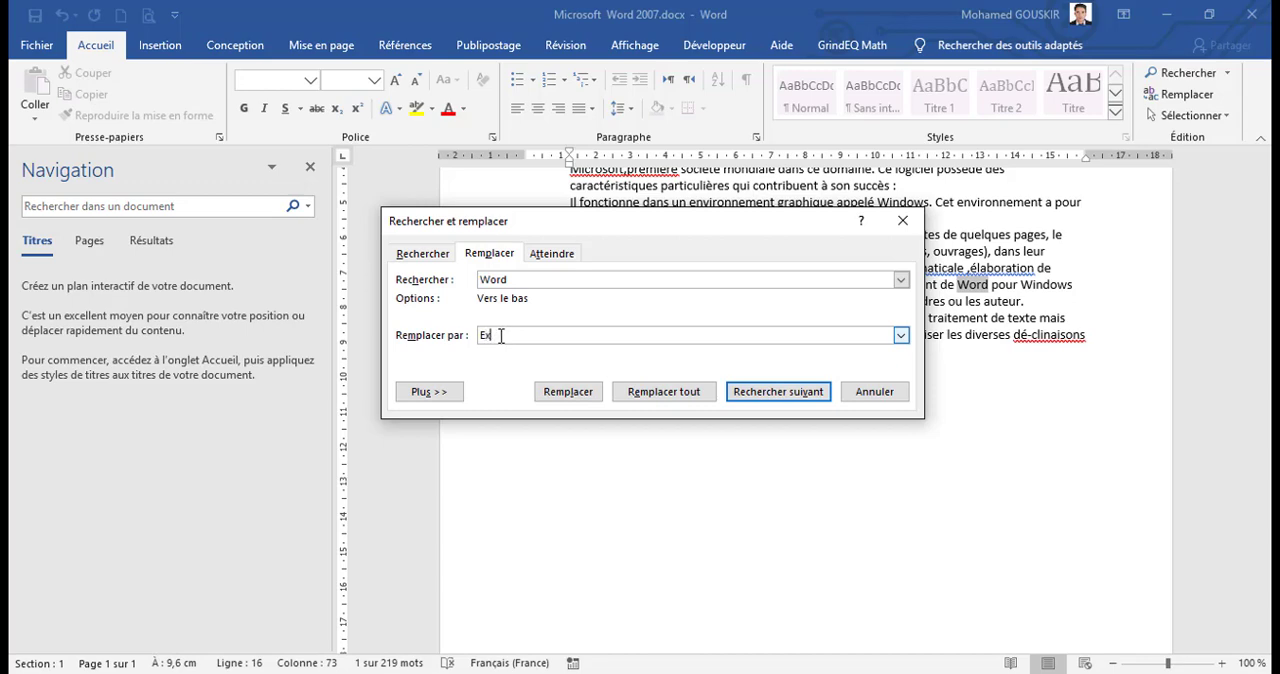
type("Excel")
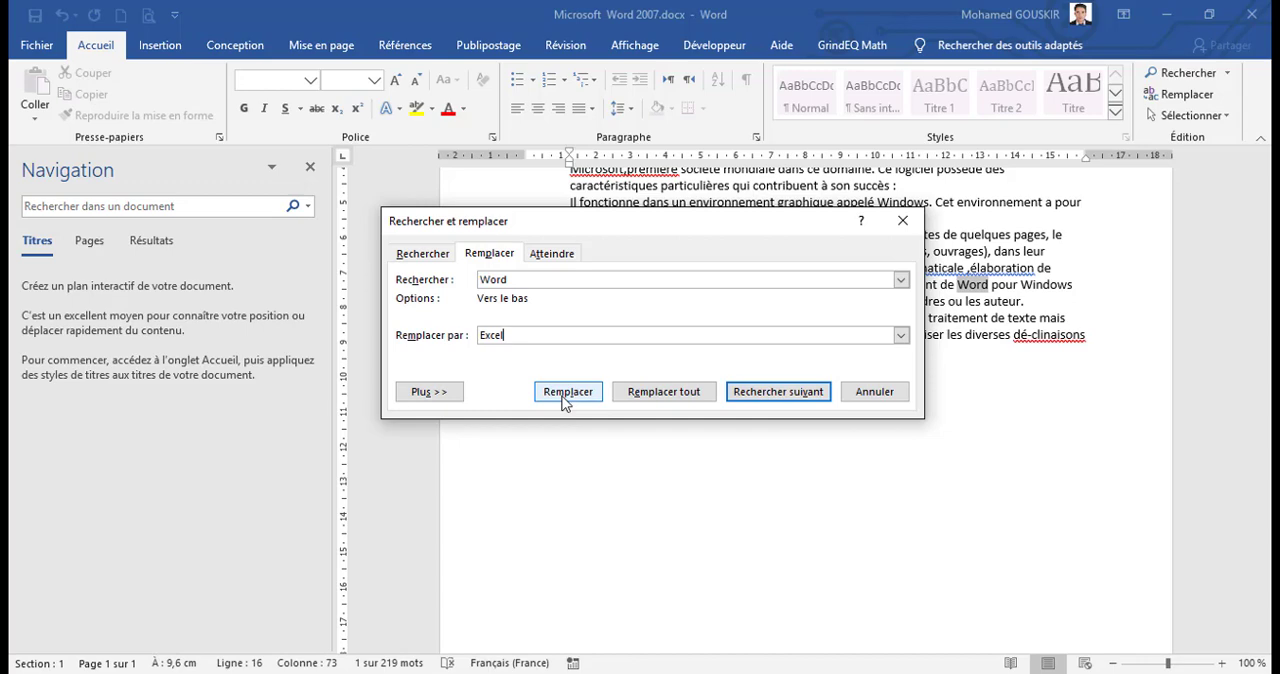
left_click(677, 398)
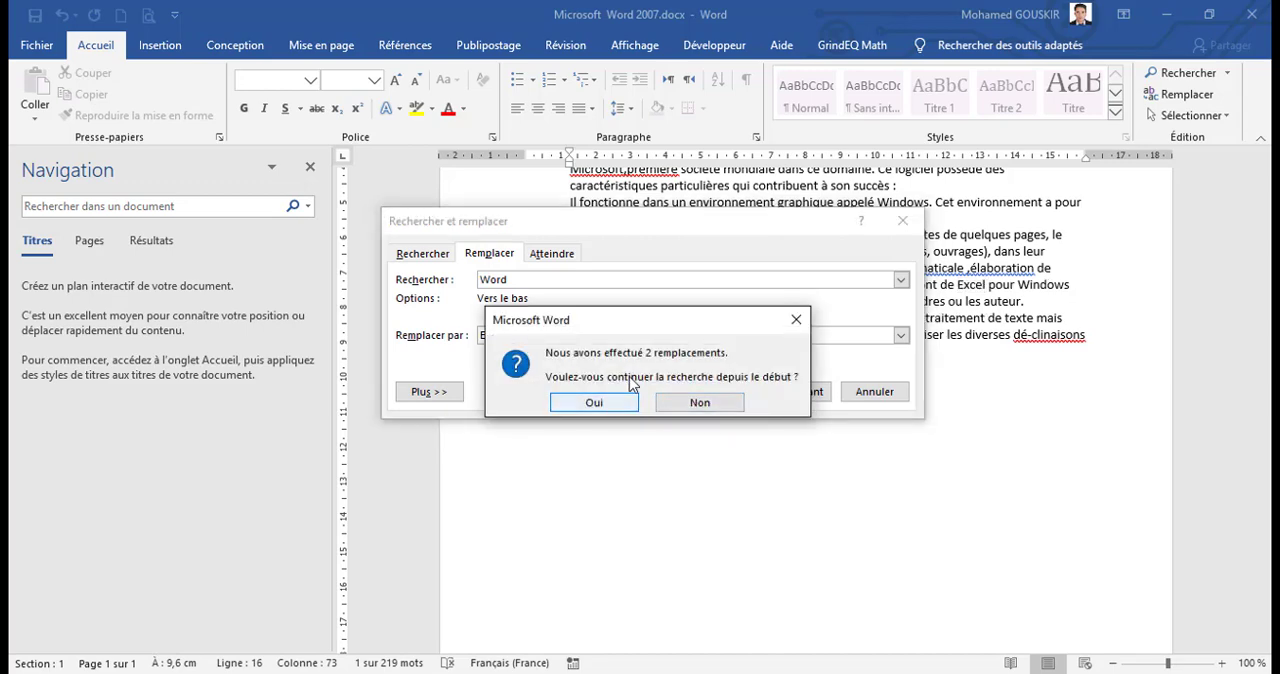
left_click_drag(634, 321, 630, 425)
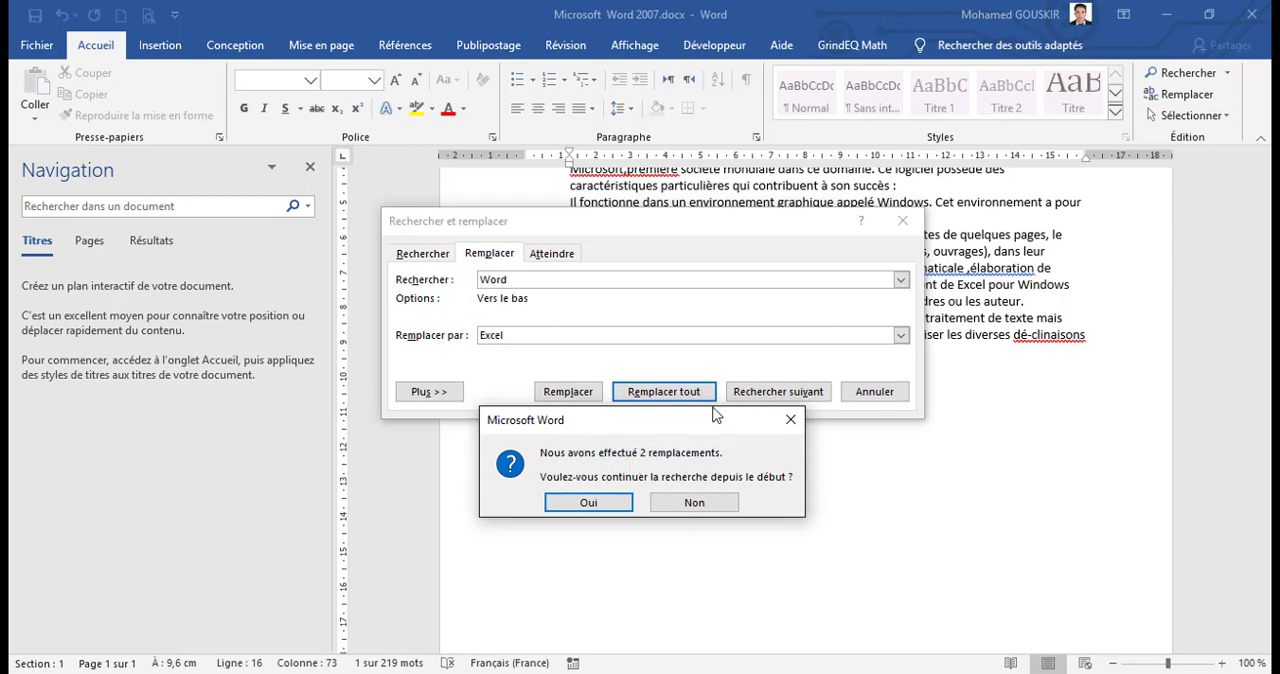
left_click(517, 282)
left_click(594, 503)
left_click(648, 396)
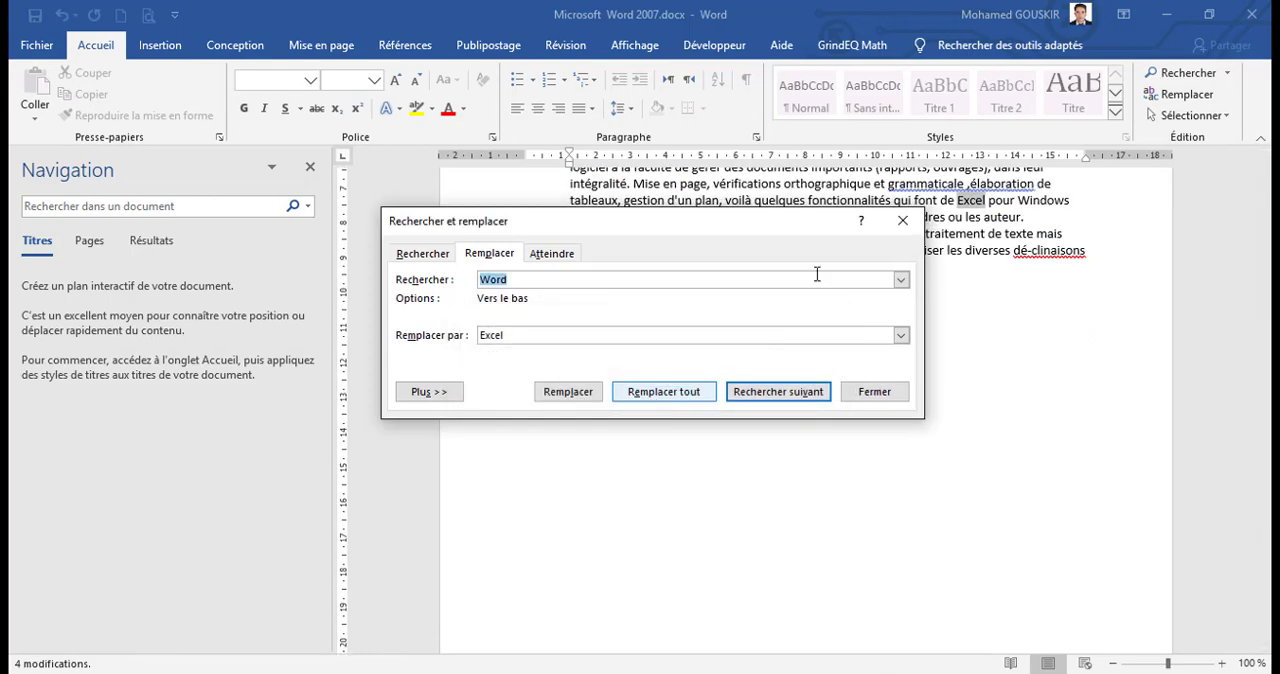
left_click(903, 221)
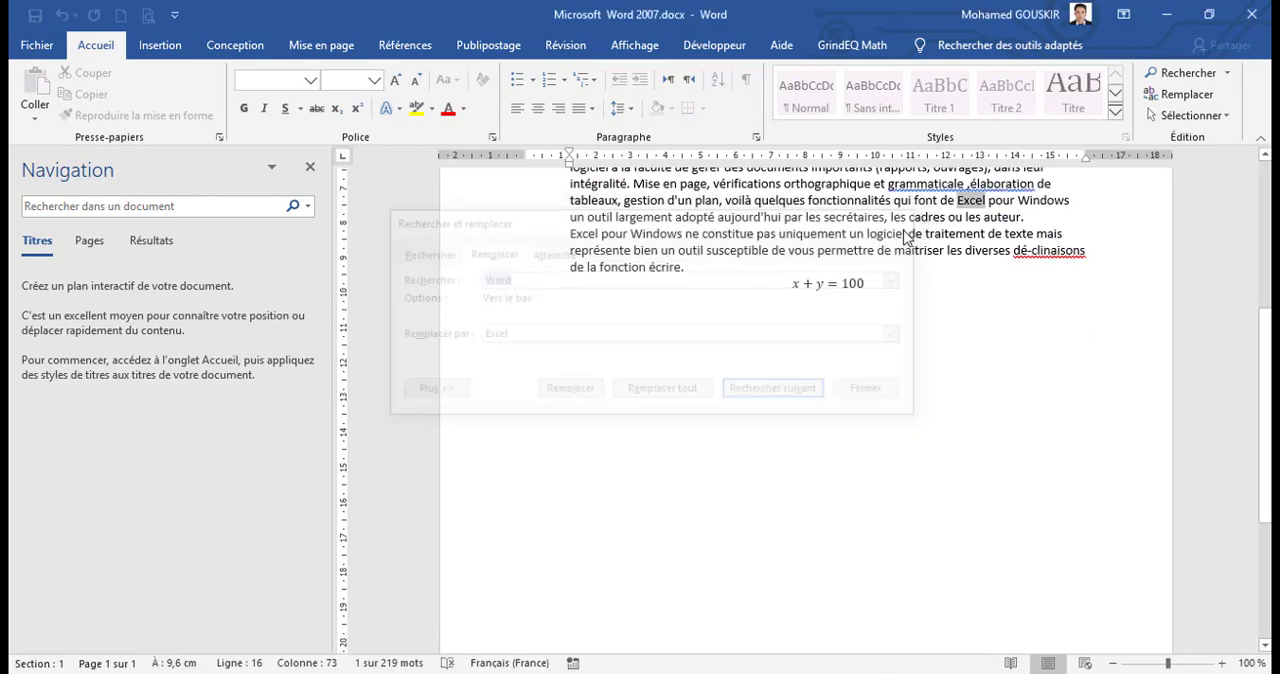
scroll(751, 340, "up", 6)
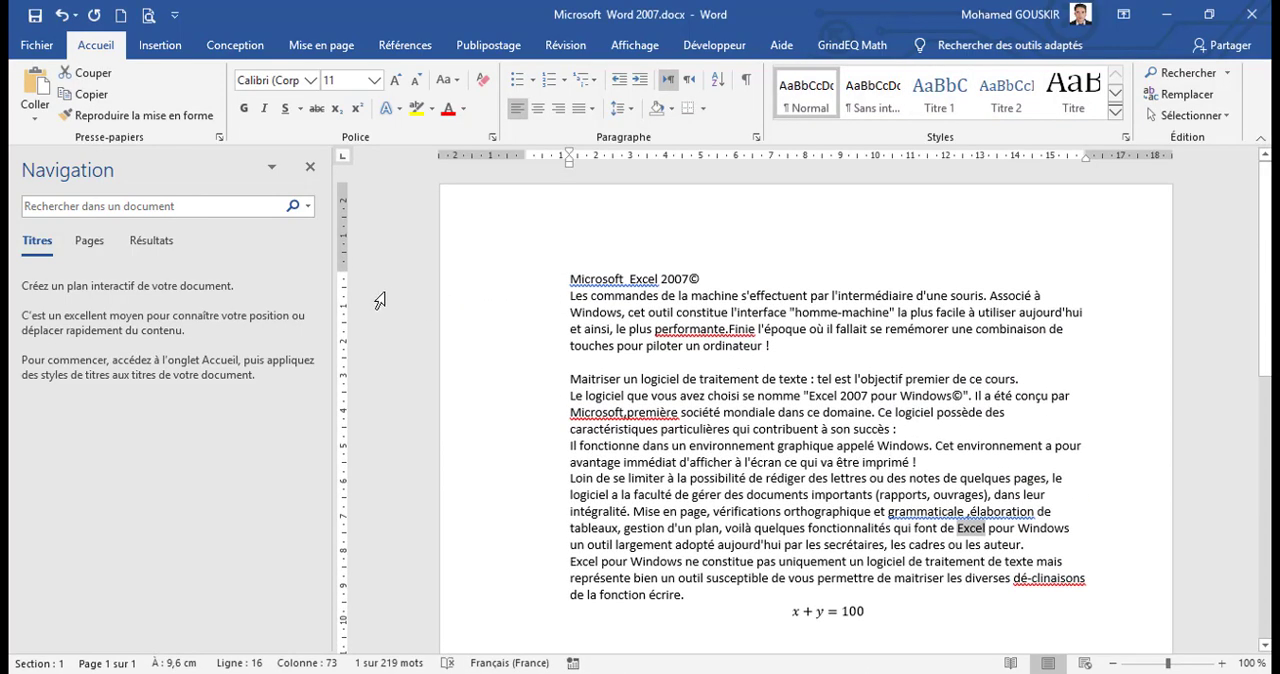
Step: Search the document again for "Word" to check for remaining occurrences
left_click(194, 208)
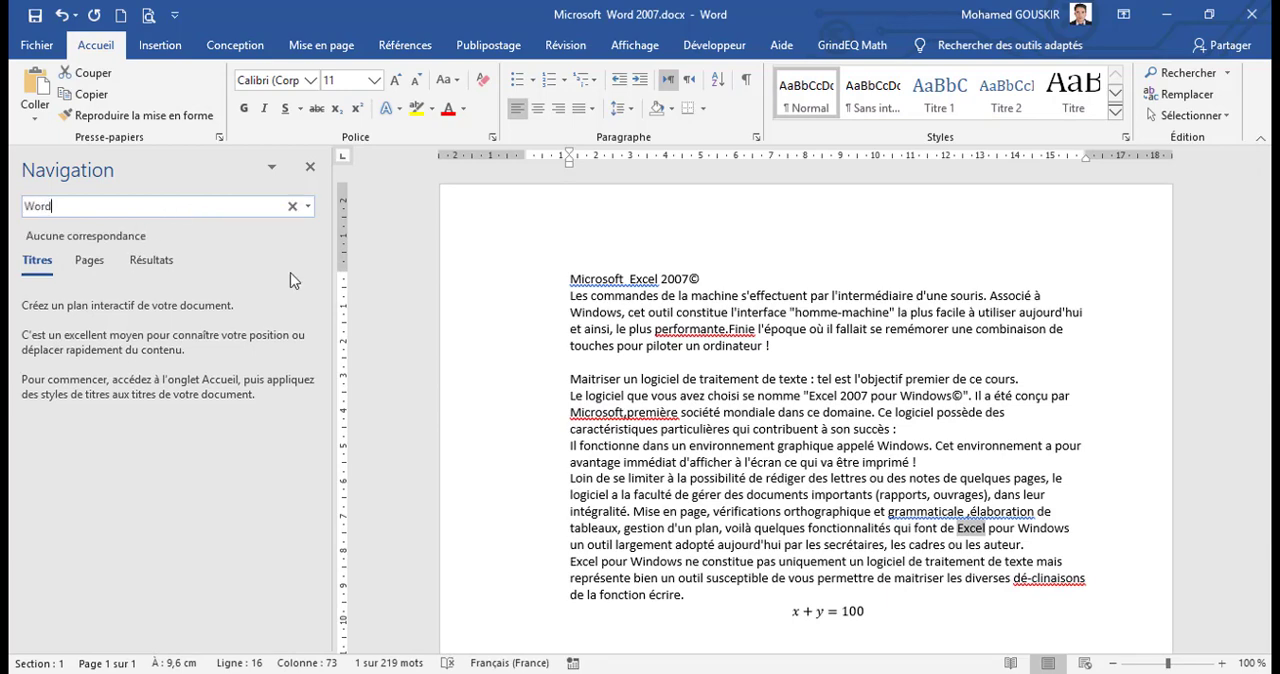
left_click(890, 448)
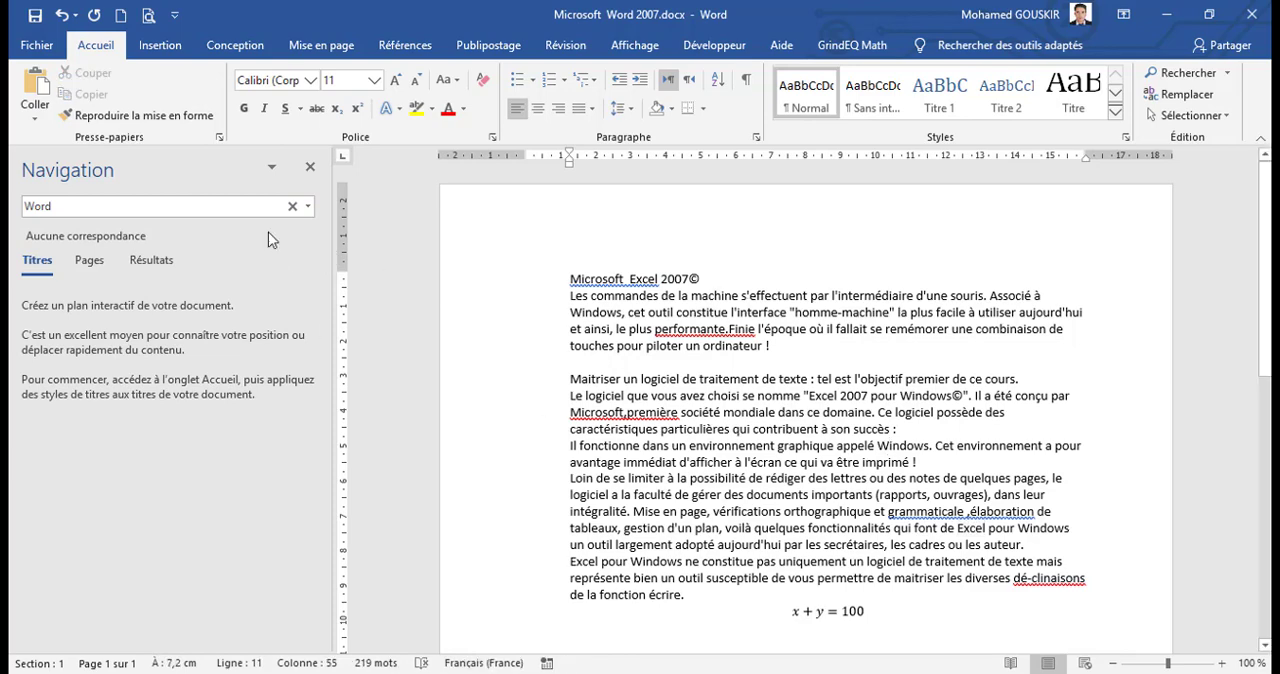
left_click(186, 207)
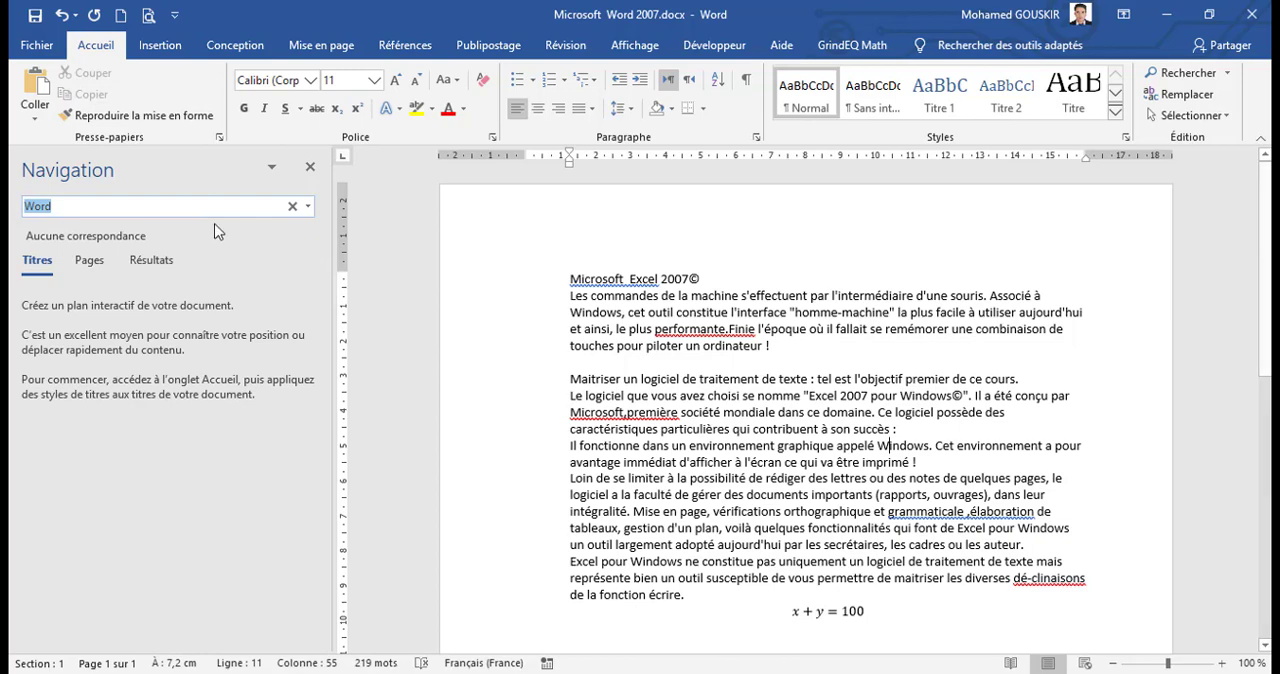
left_click(145, 205)
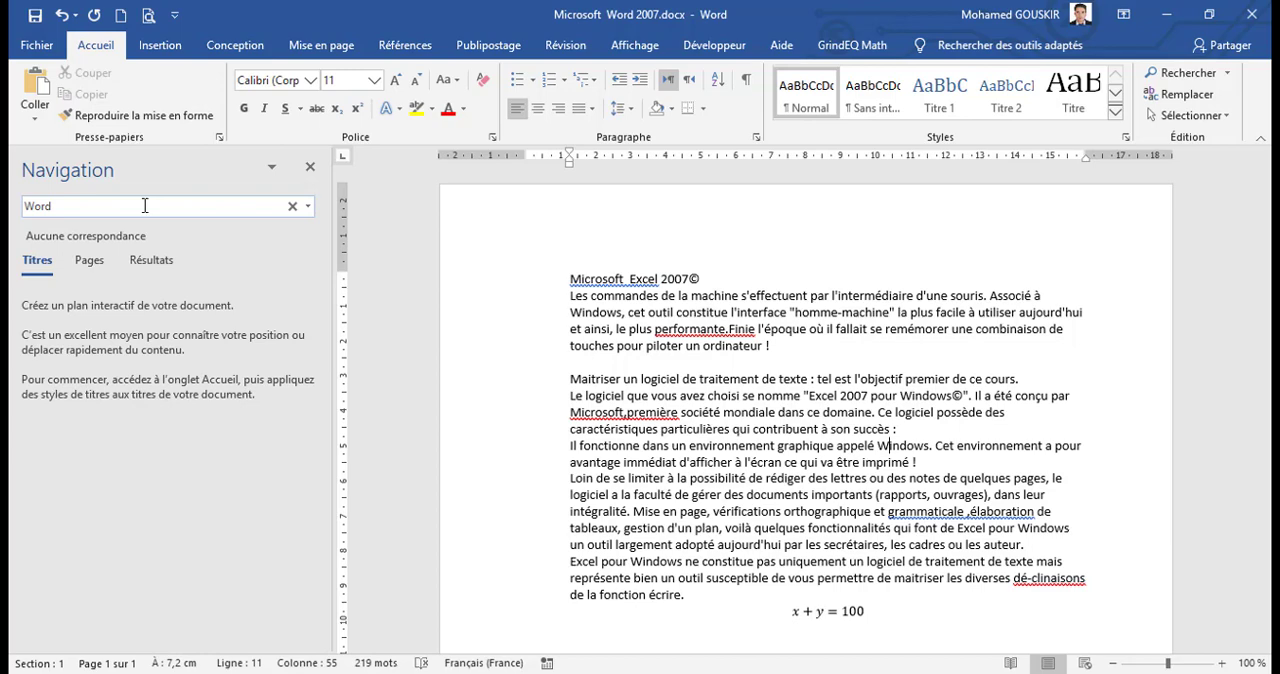
left_click(730, 379)
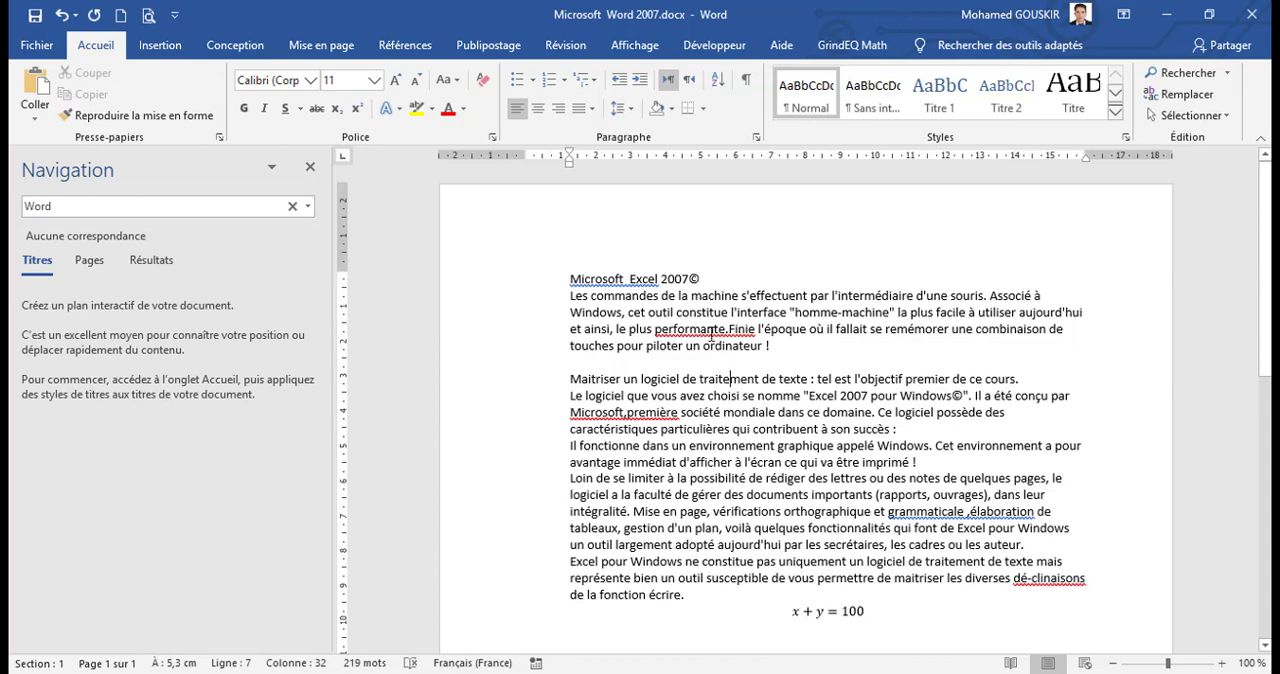
Step: View the spelling suggestions for "performante.Finie" in the first paragraph without applying one
right_click(712, 333)
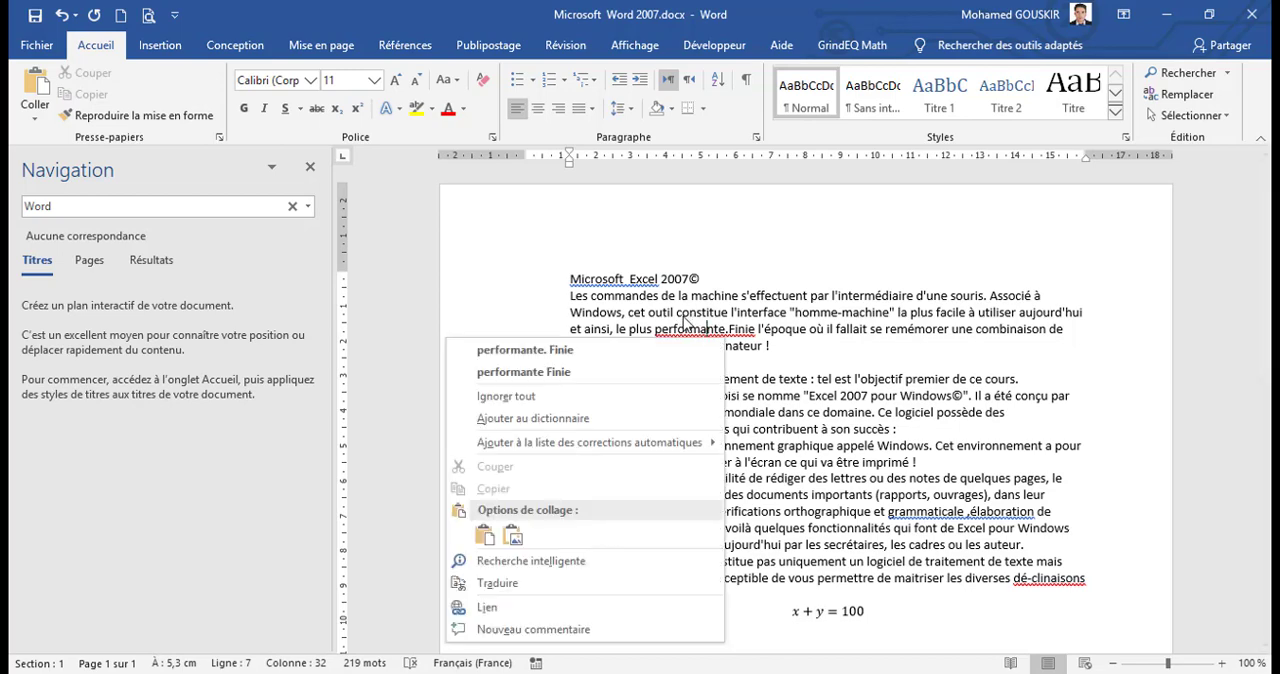
key("Escape")
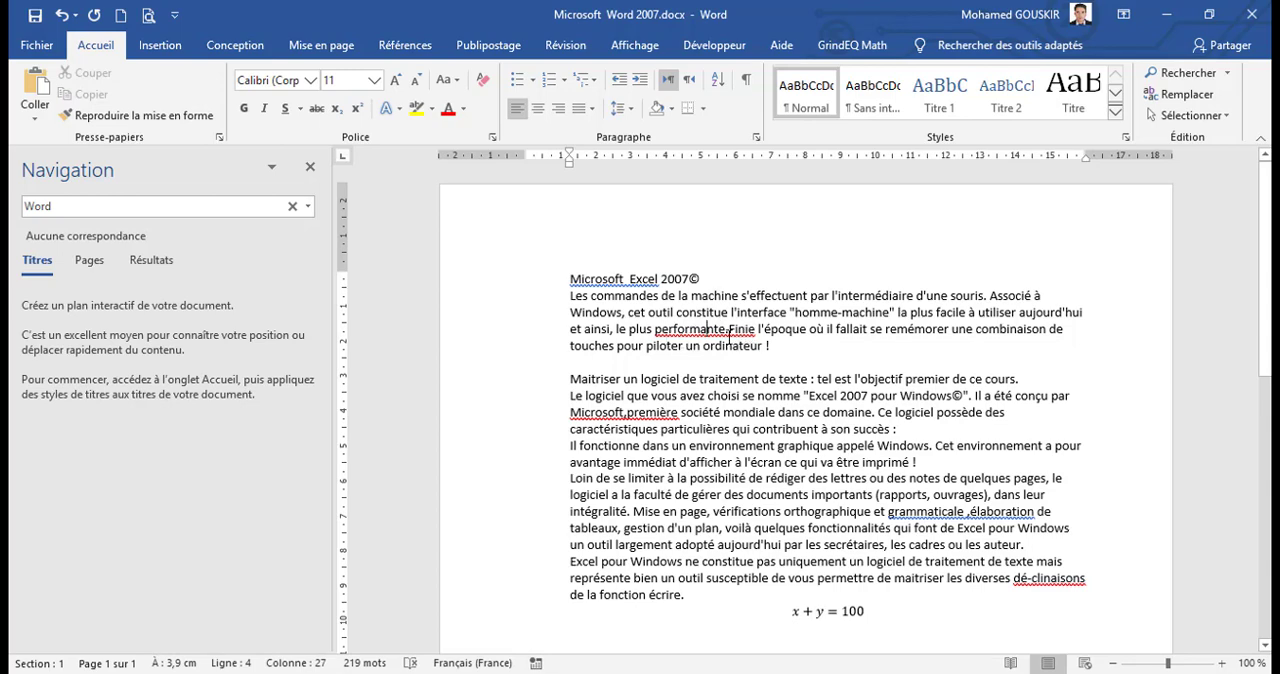
left_click_drag(802, 549, 822, 508)
Step: Run the spelling and grammar check from "grammaticale ,élaboration", accepting "grammaticale, élaboration", "les auteurs" and "déclinaisons"
left_click(976, 516)
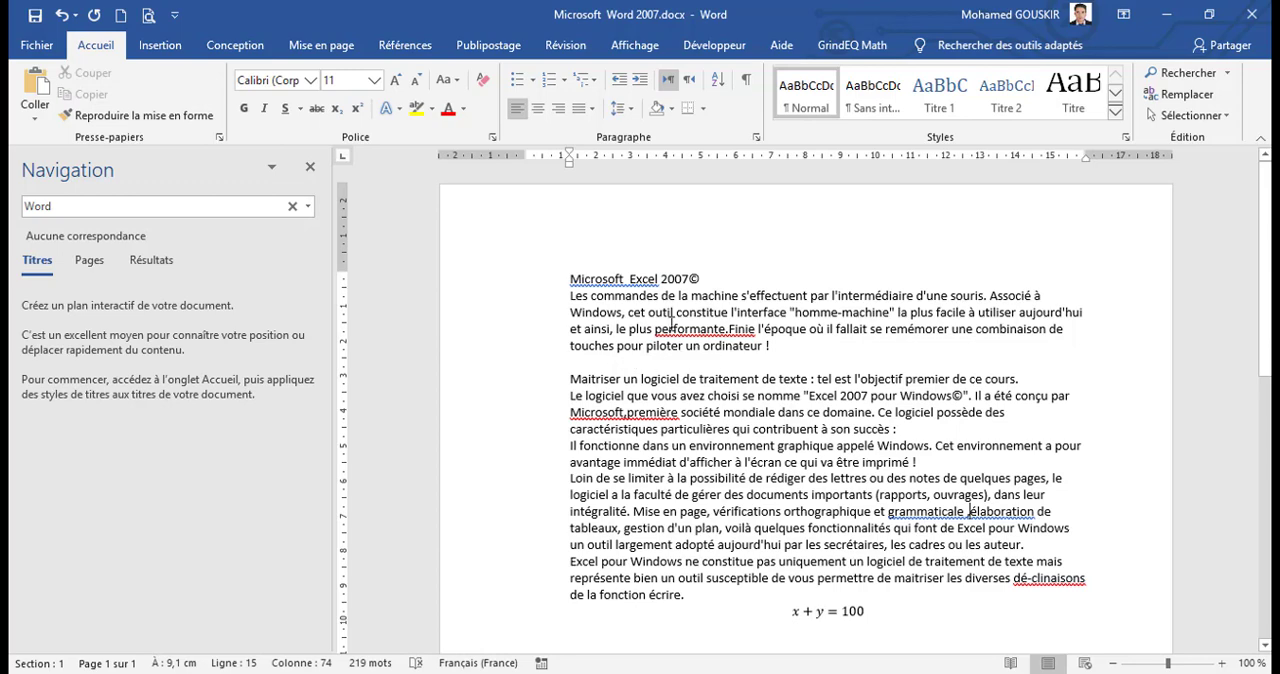
left_click(565, 50)
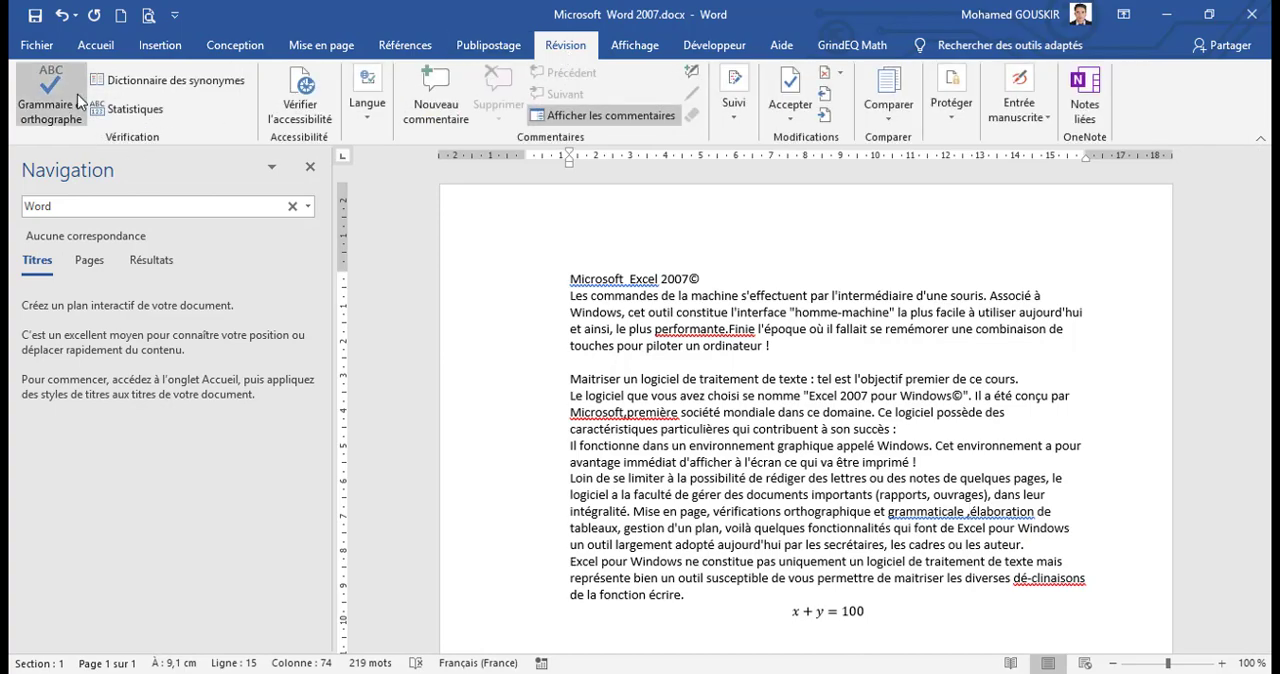
left_click(53, 124)
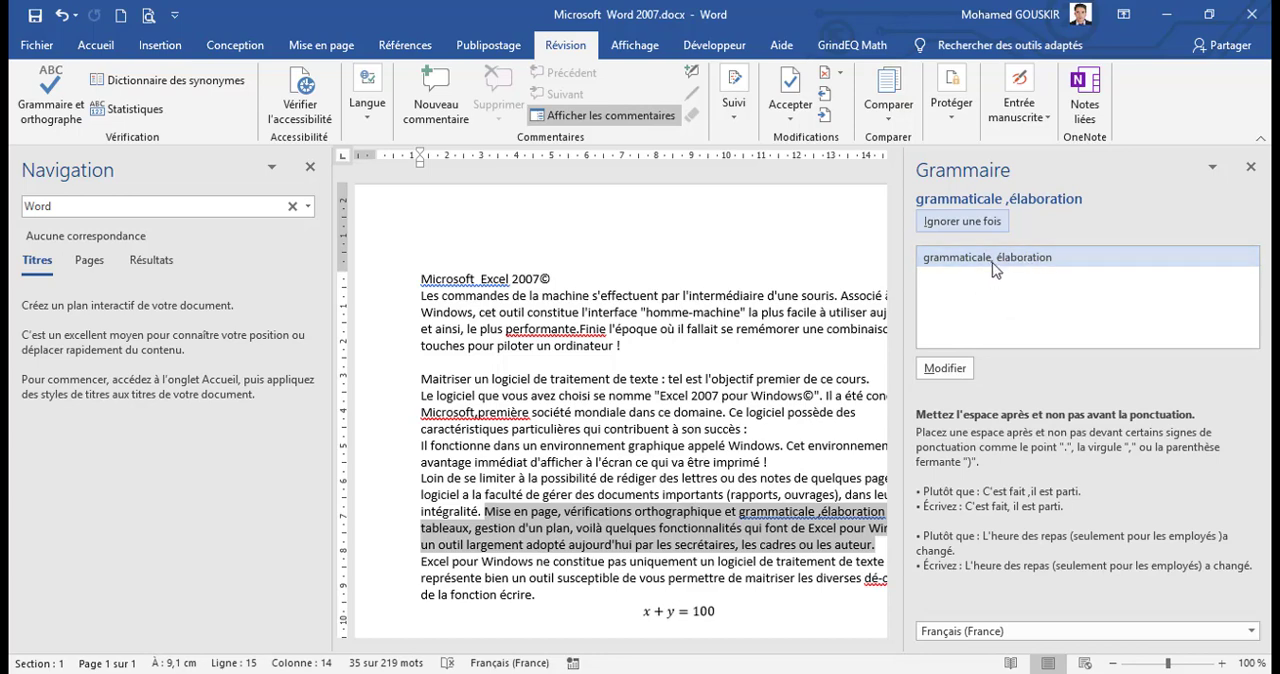
left_click(945, 369)
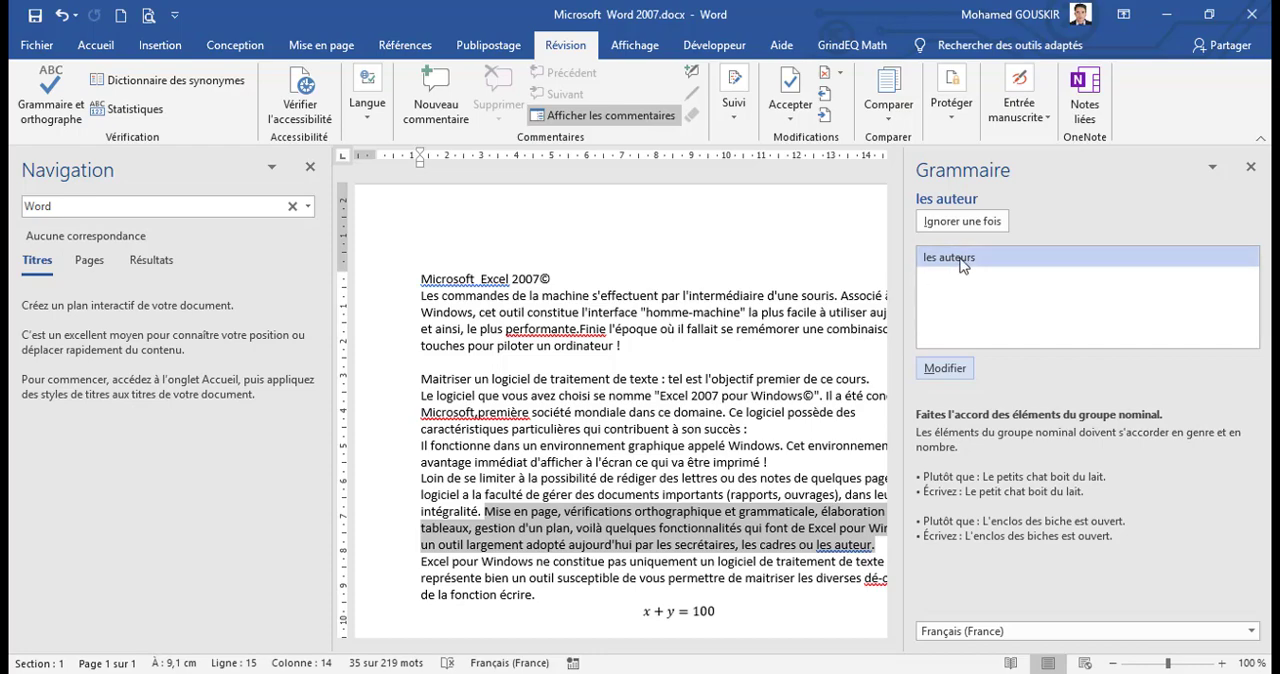
left_click(945, 369)
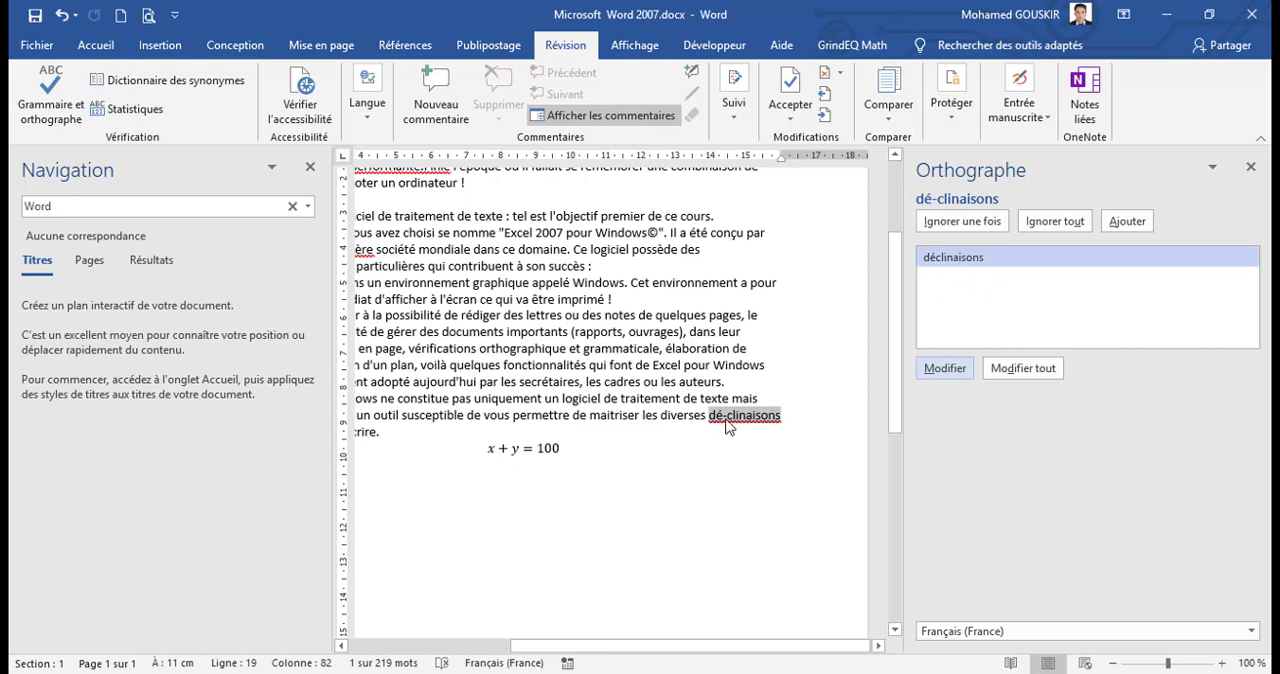
left_click(948, 370)
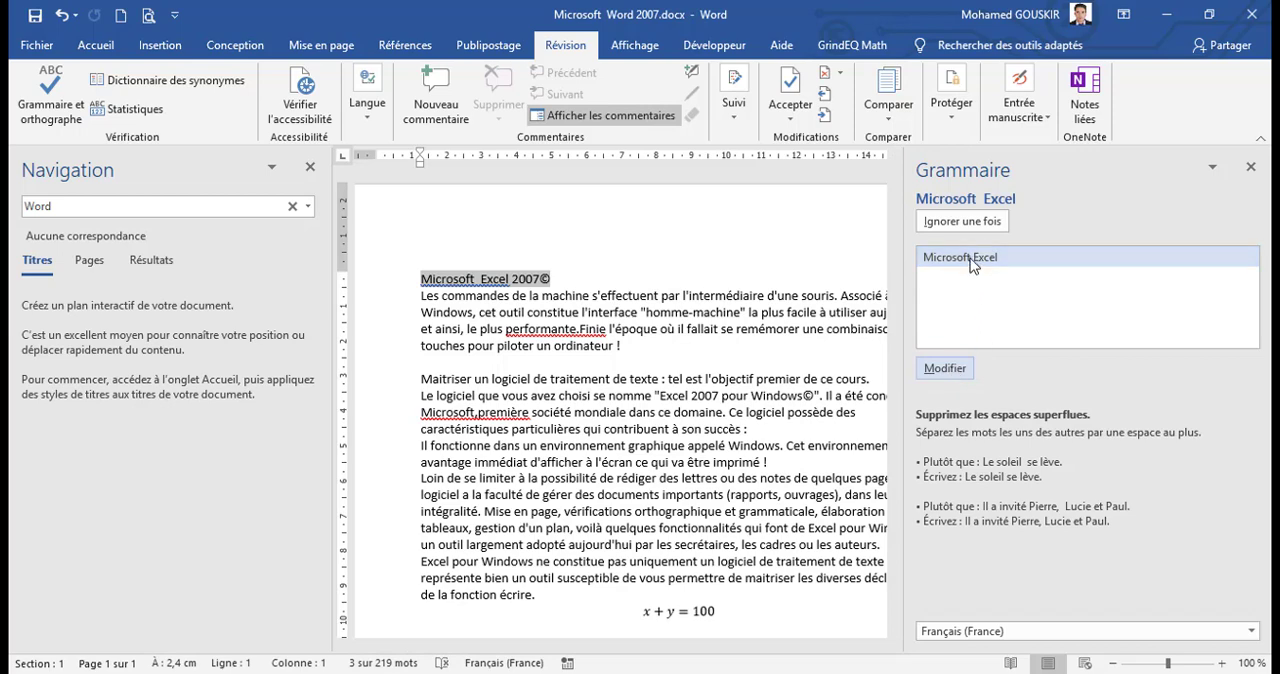
Step: Accept the corrections "Microsoft Excel", "performante. Finie" and "Microsoft, première", and finish the spelling and grammar check
left_click(941, 372)
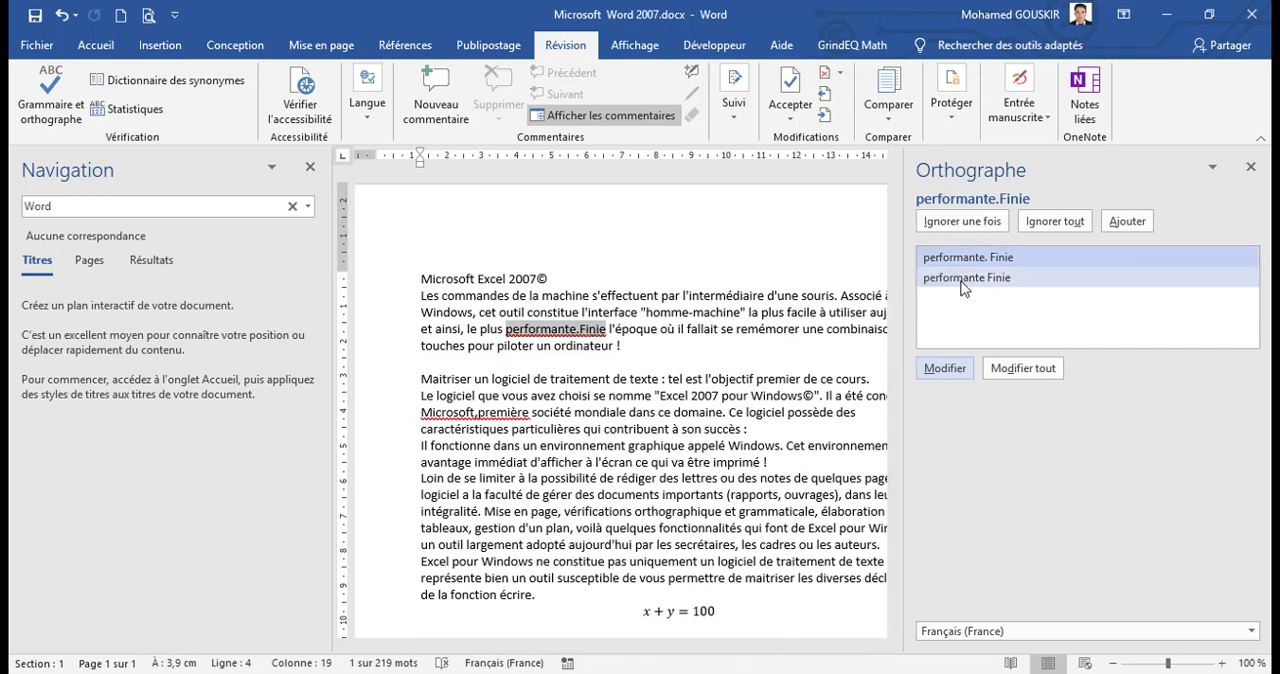
left_click(945, 368)
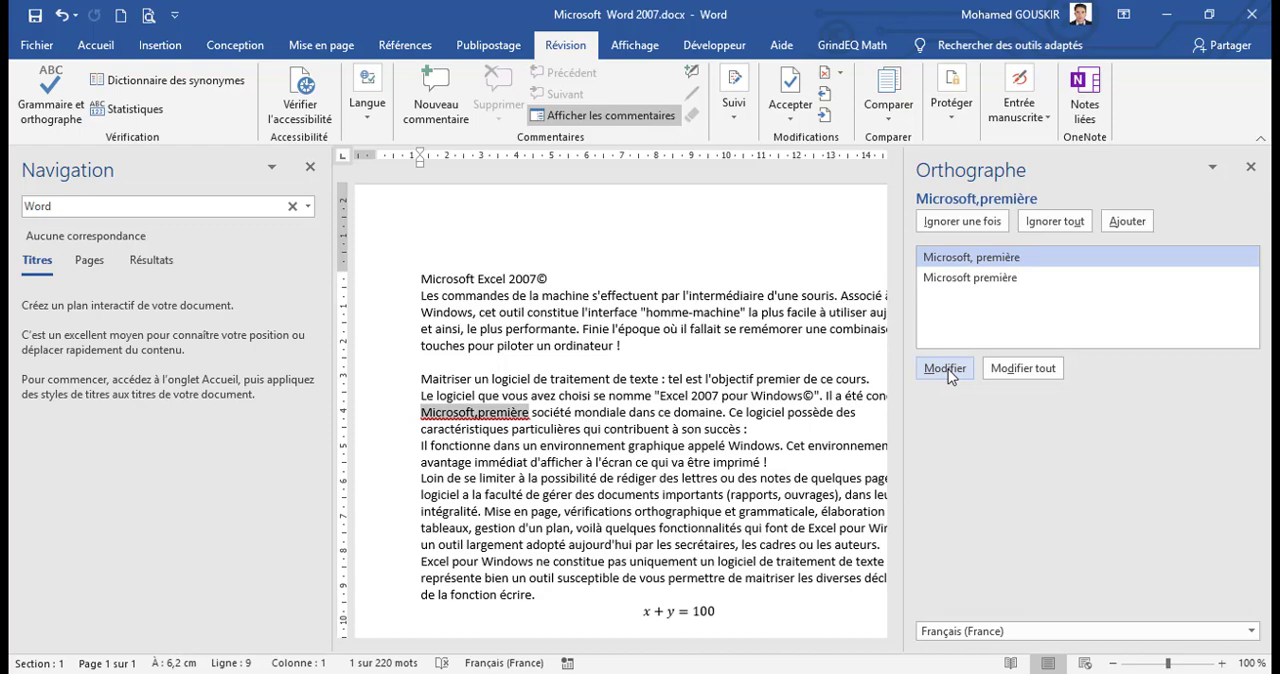
left_click(948, 369)
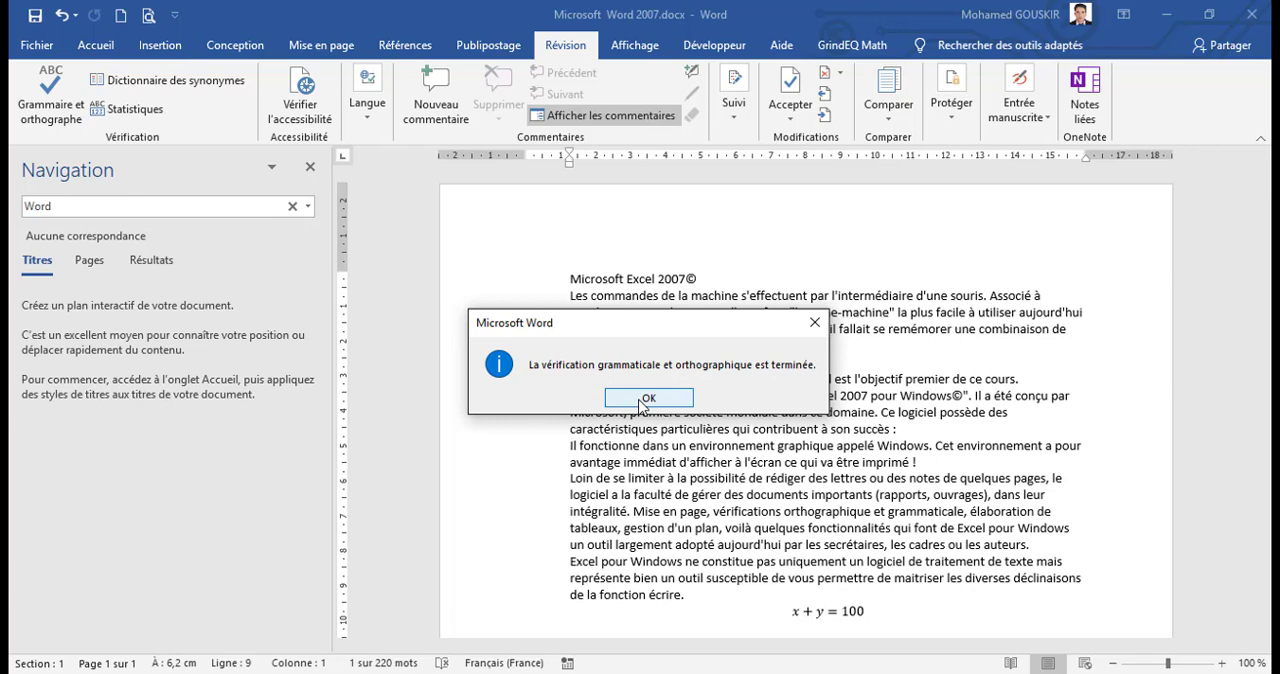
left_click(648, 398)
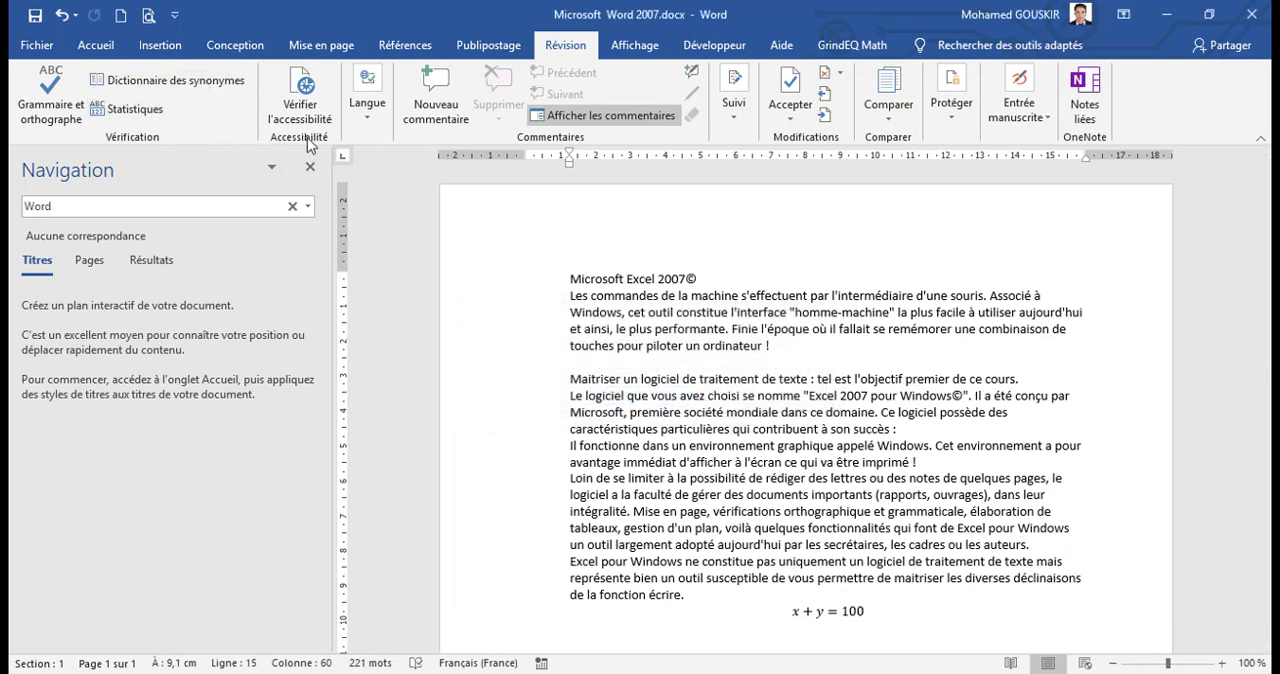
Step: Examine the document statistics for pages, words, characters, paragraphs and lines
left_click(135, 112)
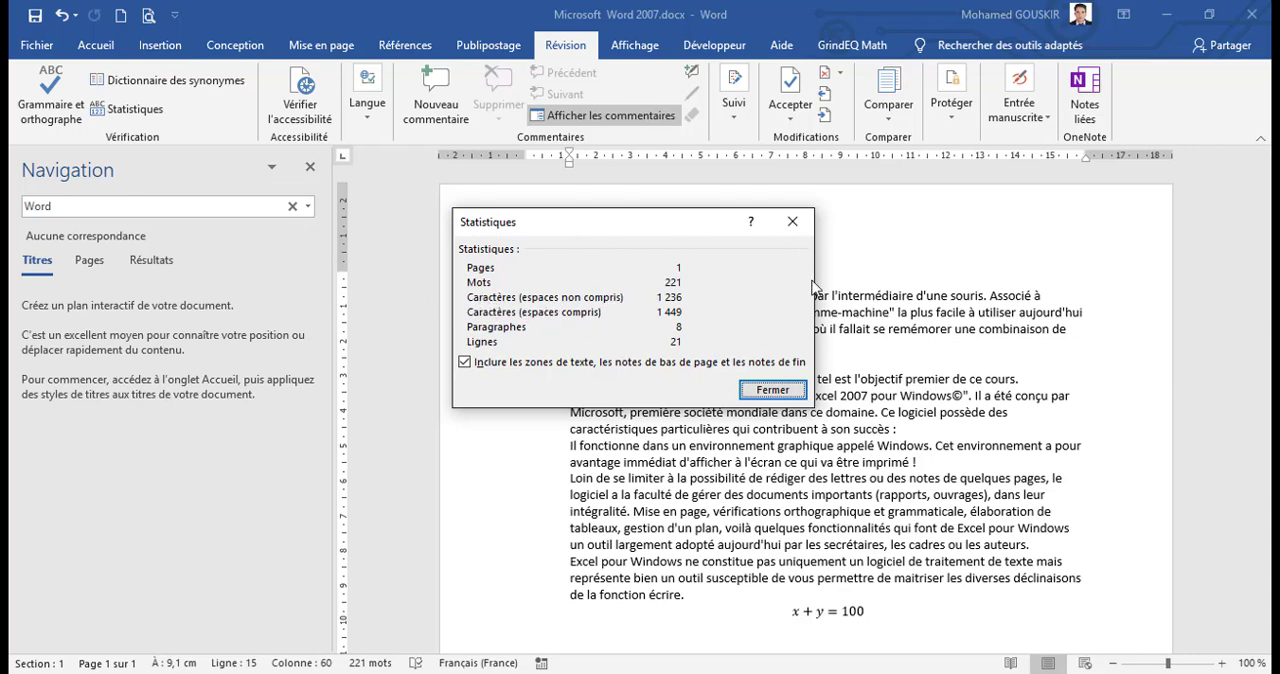
left_click(772, 391)
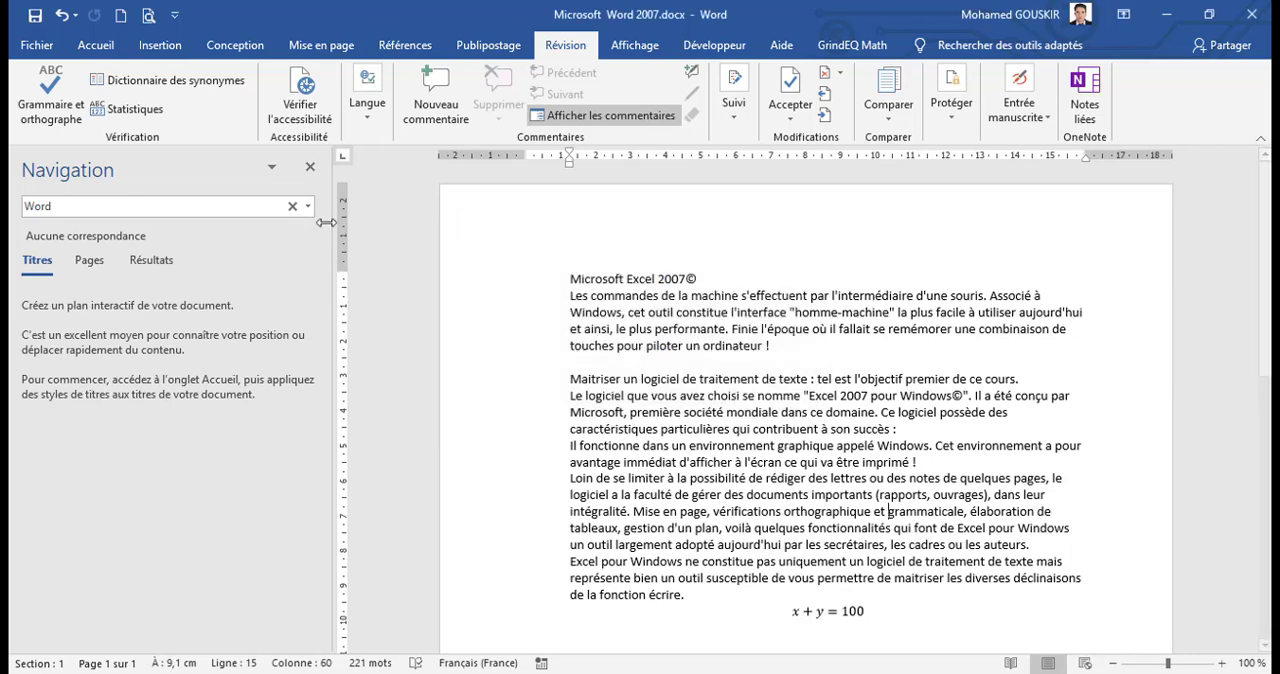
left_click(135, 112)
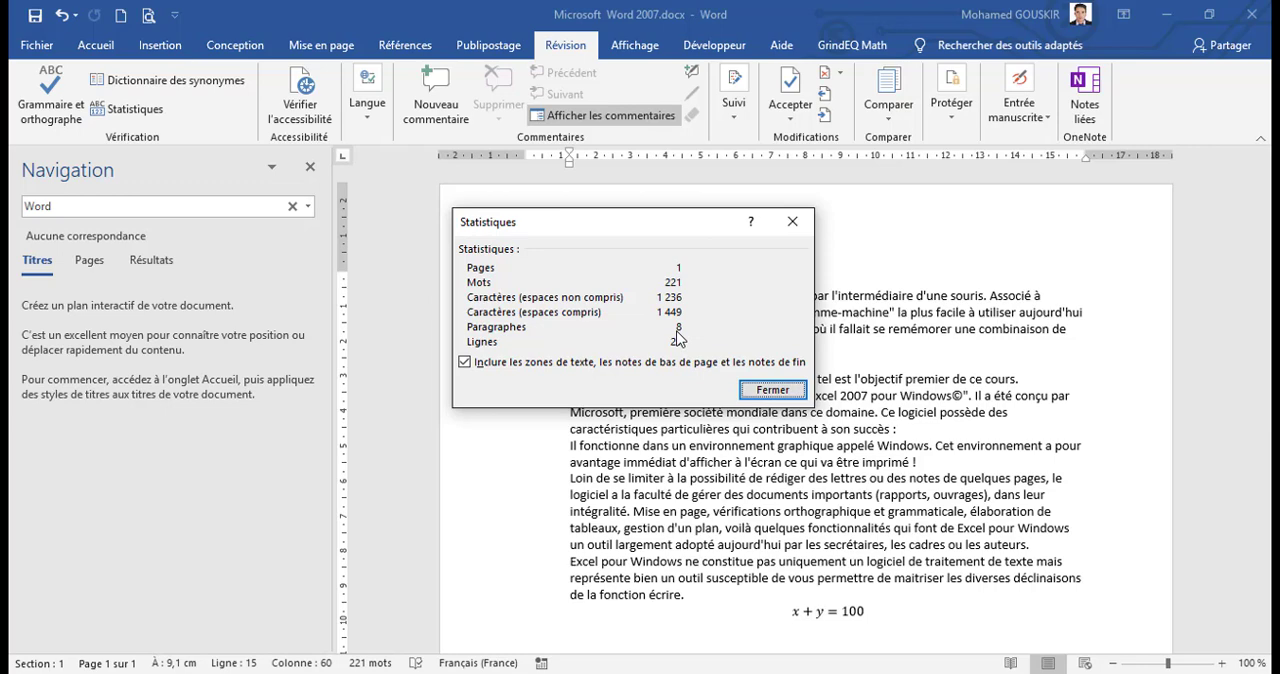
Step: Close the document statistics and view the document's print preview and print settings
left_click(772, 390)
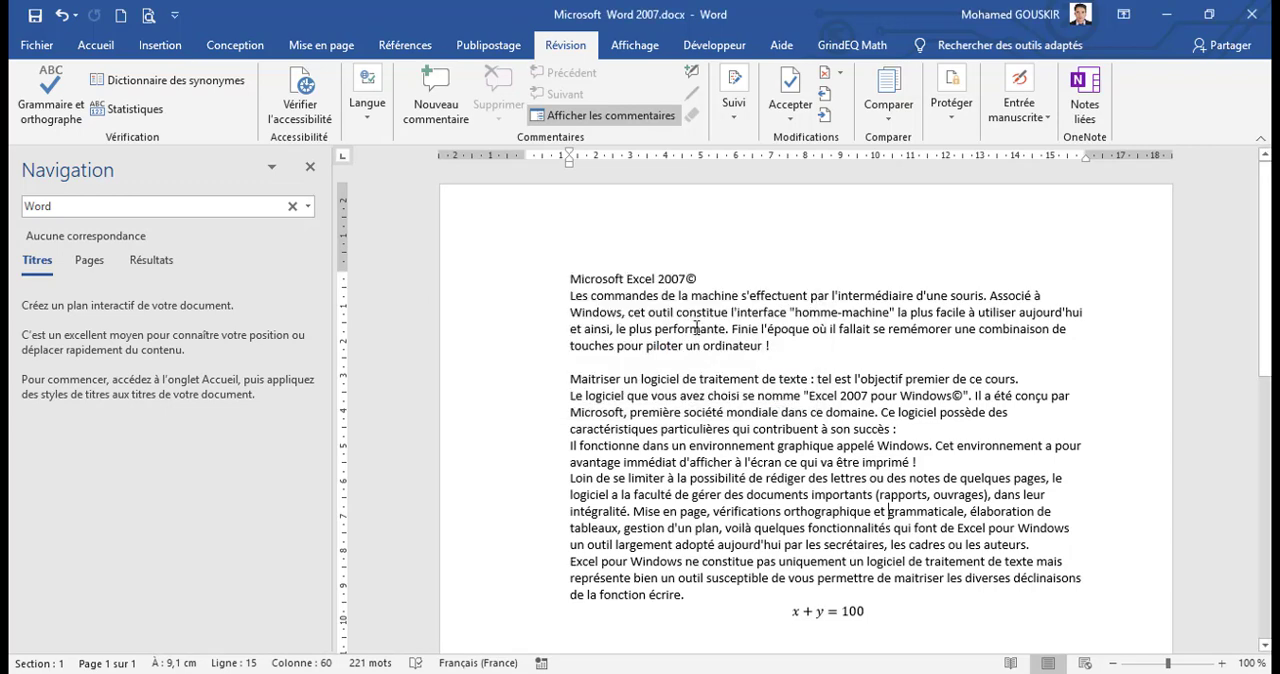
left_click(36, 45)
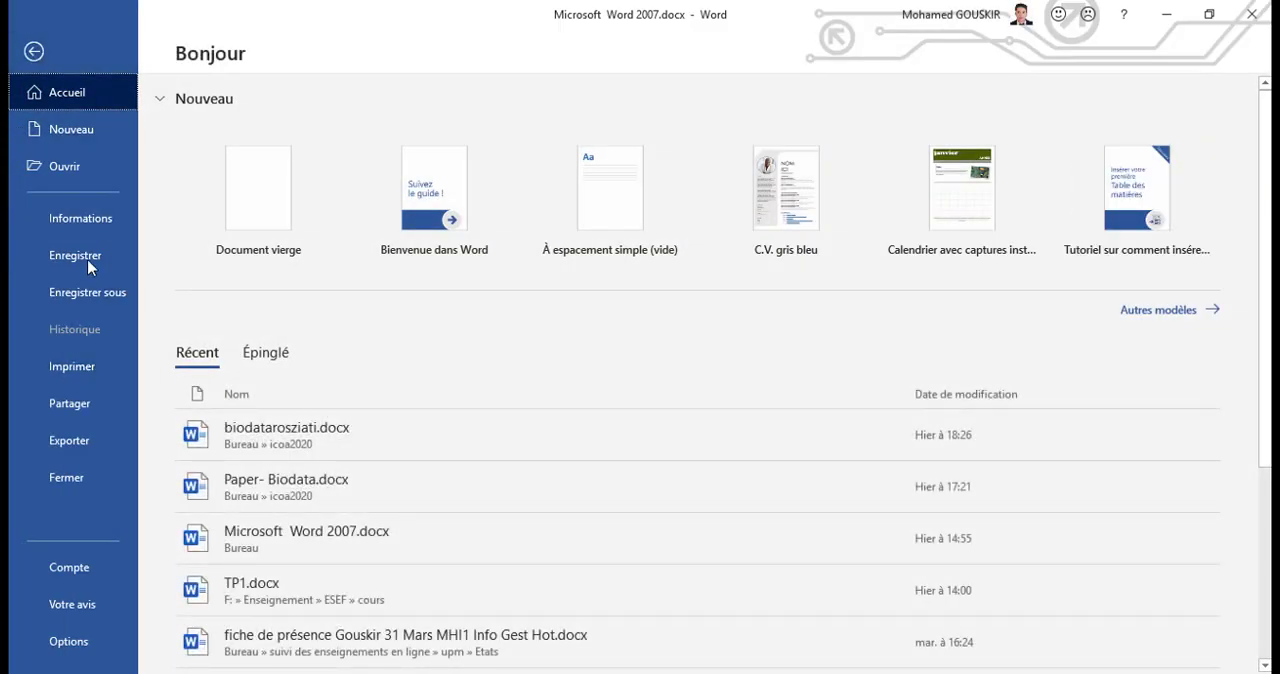
left_click(72, 367)
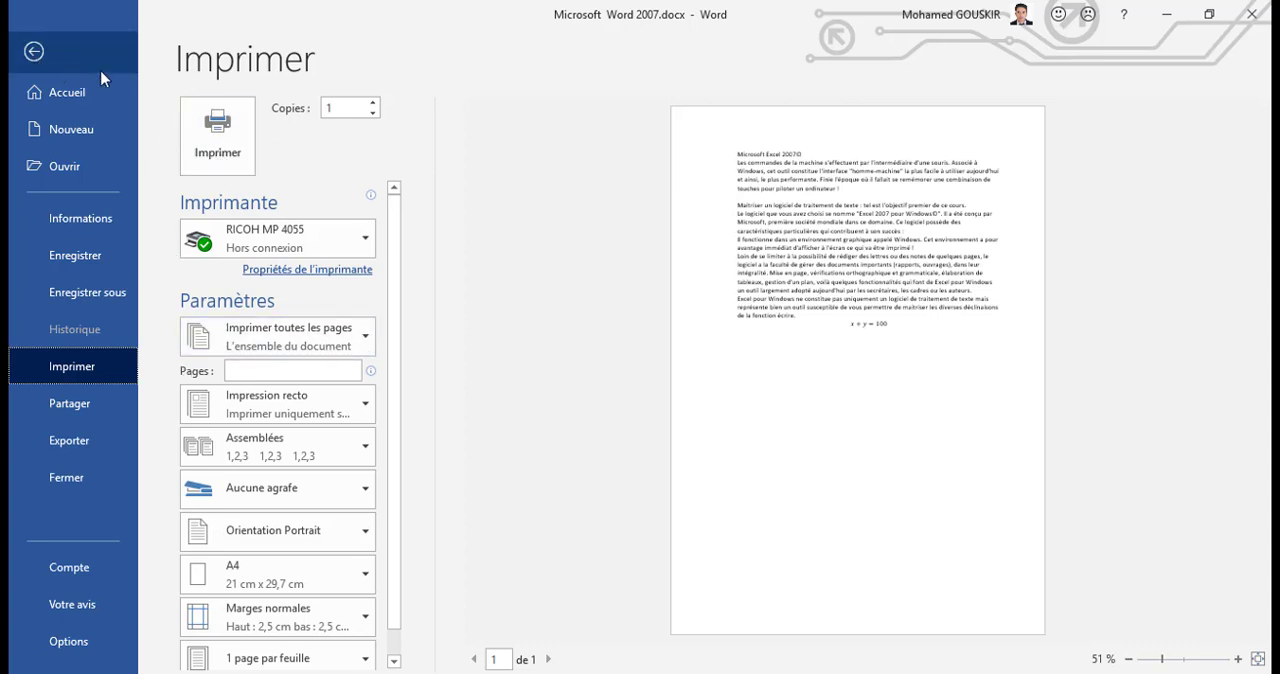
left_click(36, 51)
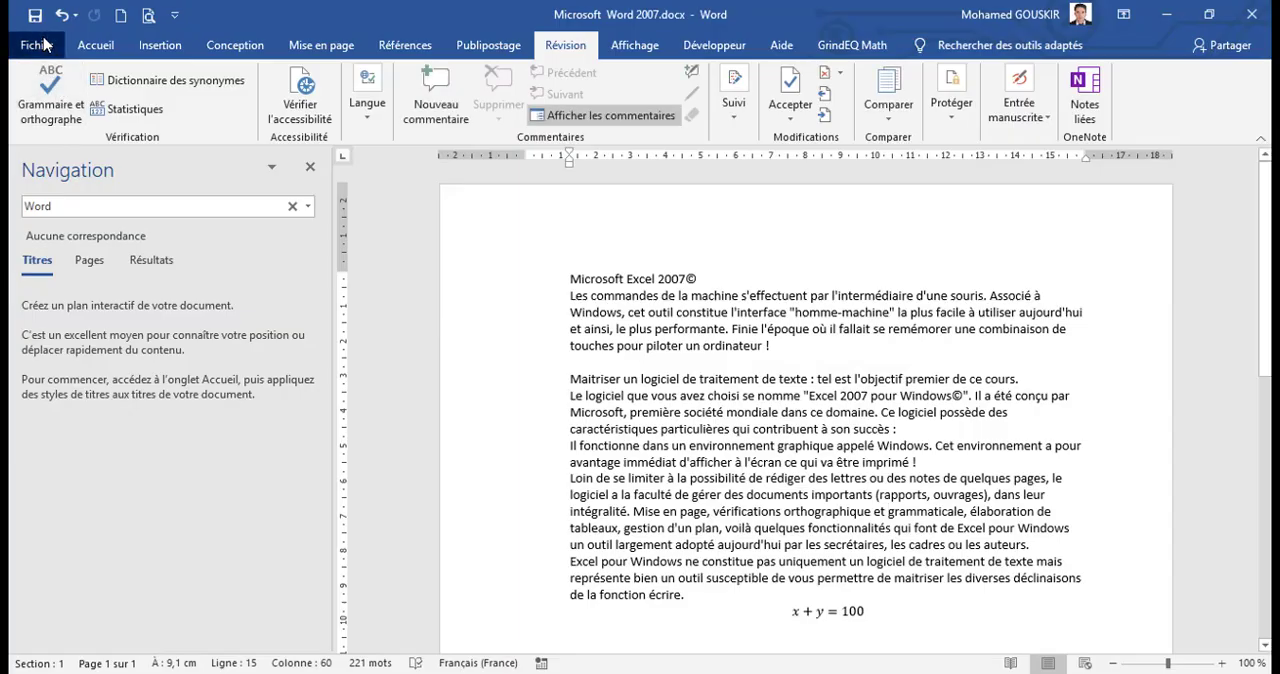
left_click(38, 46)
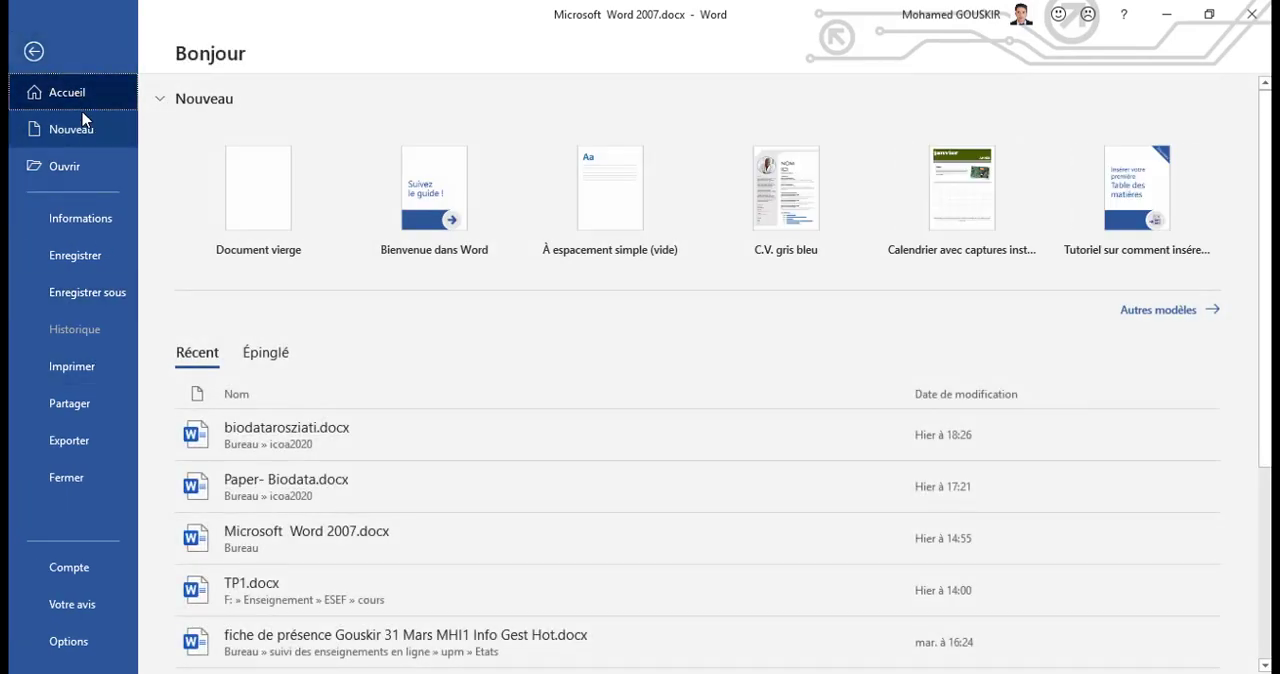
left_click(73, 369)
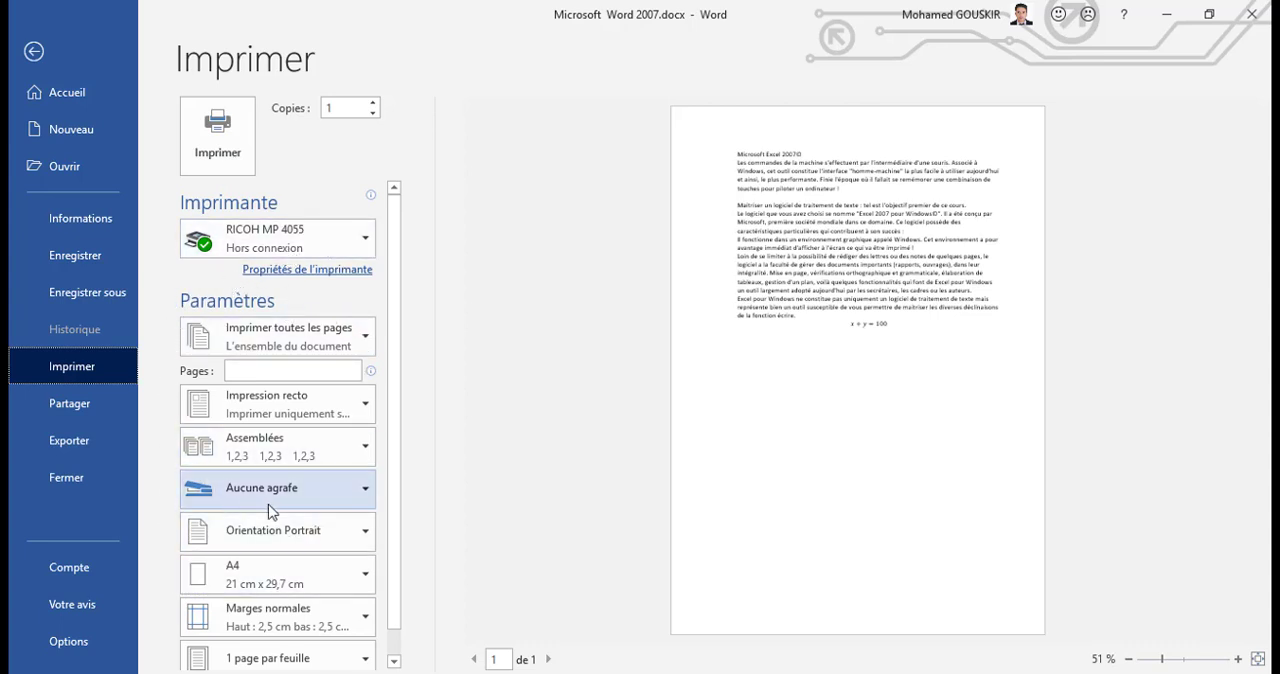
Step: Try the custom print range 12;51, and clear the page range again
left_click(283, 350)
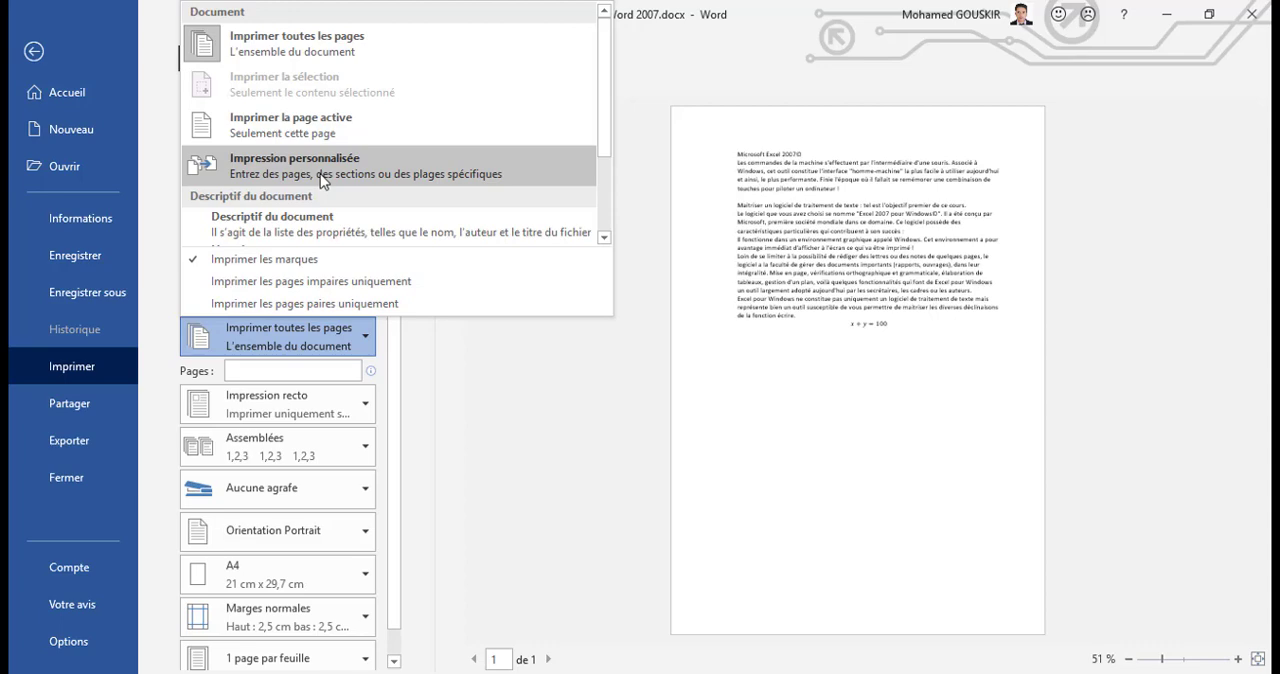
left_click(245, 367)
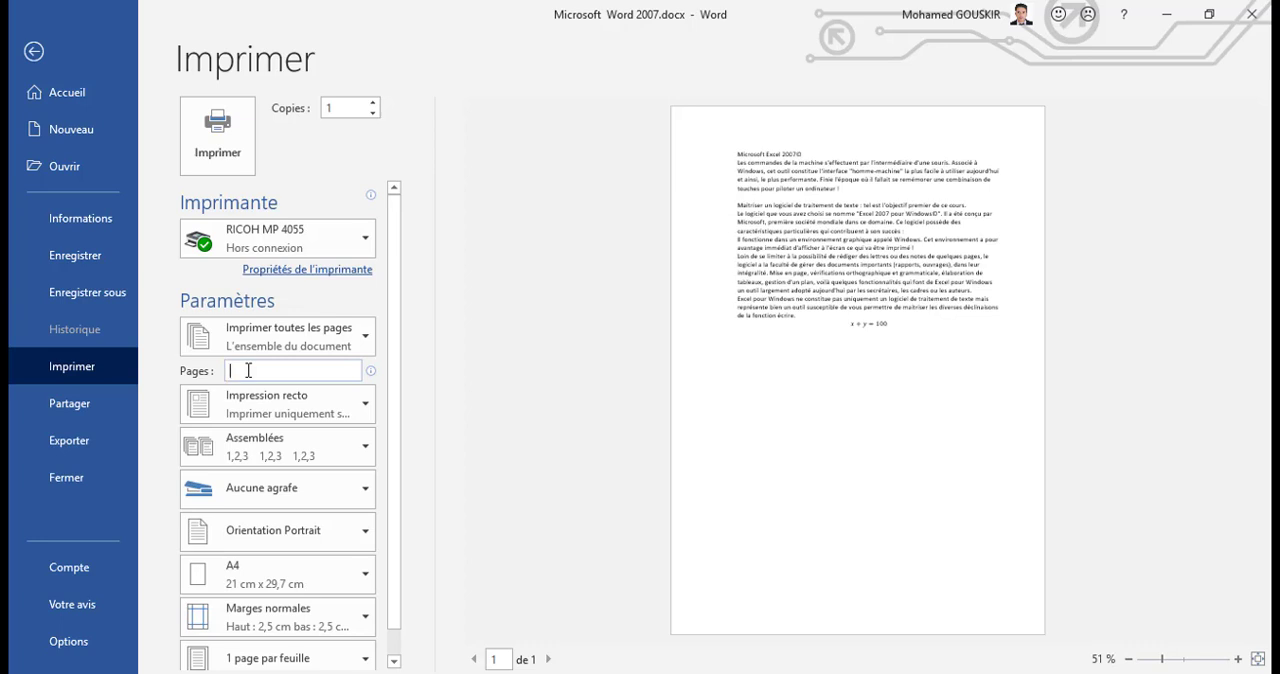
type("12")
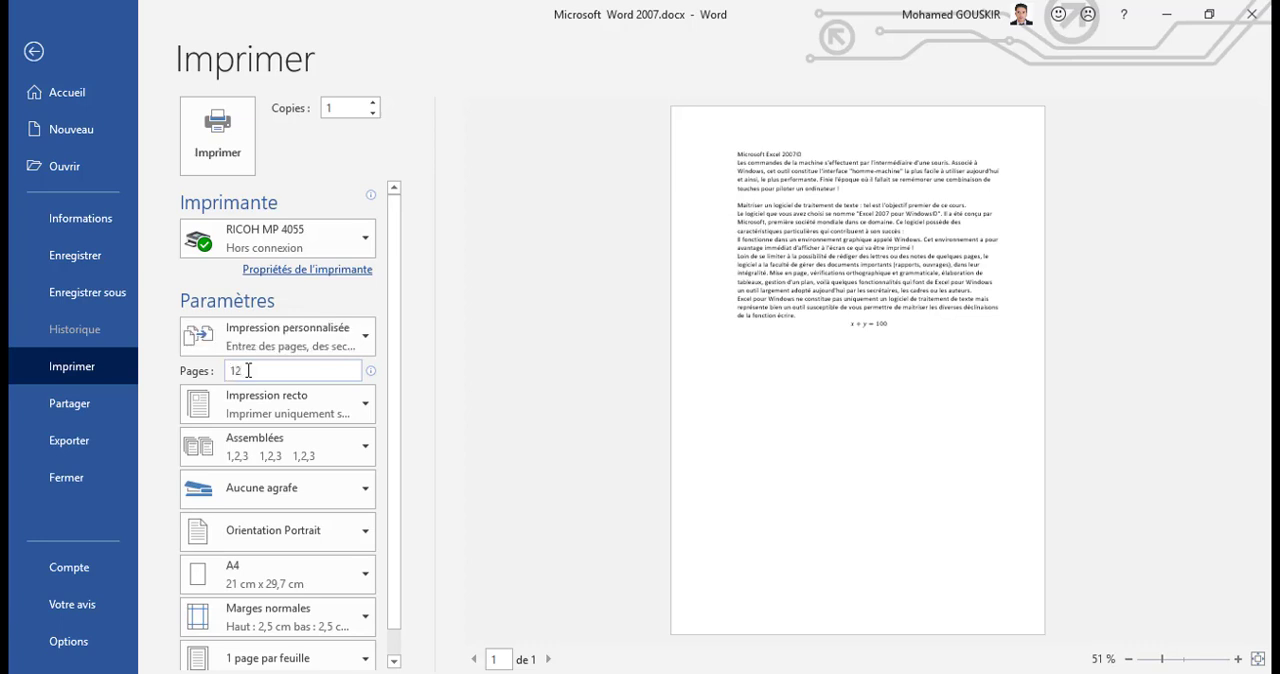
type(";51")
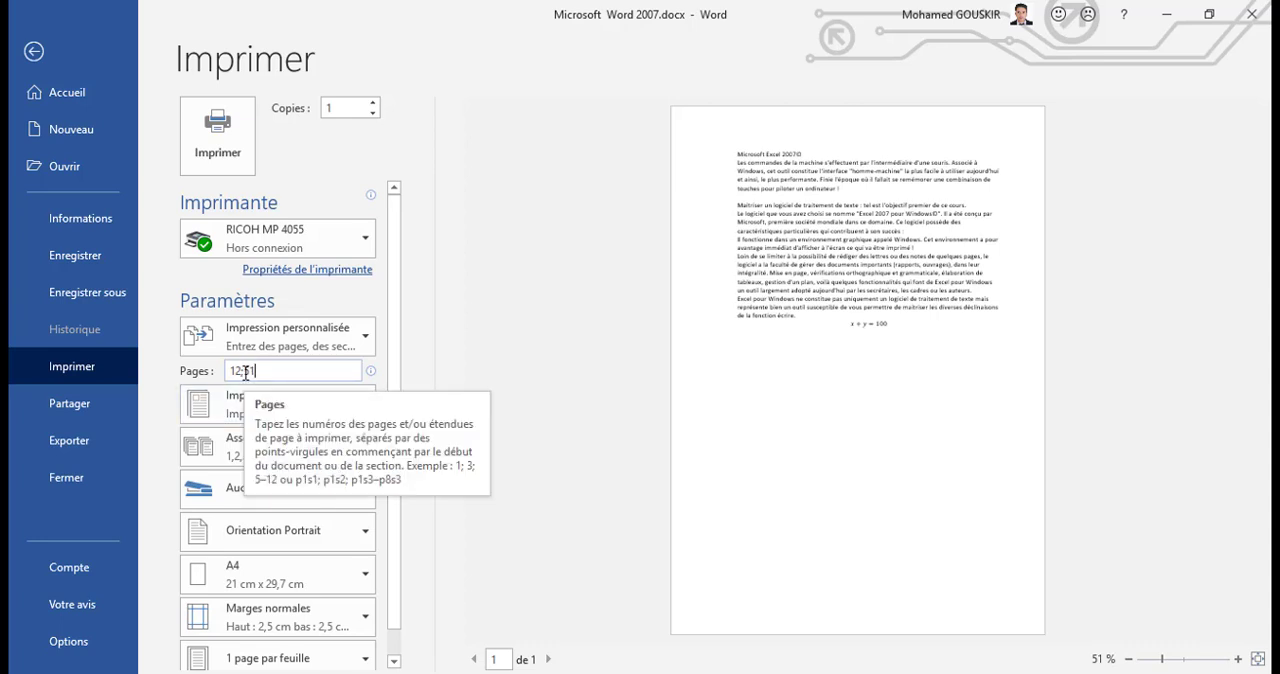
key("BackSpace")
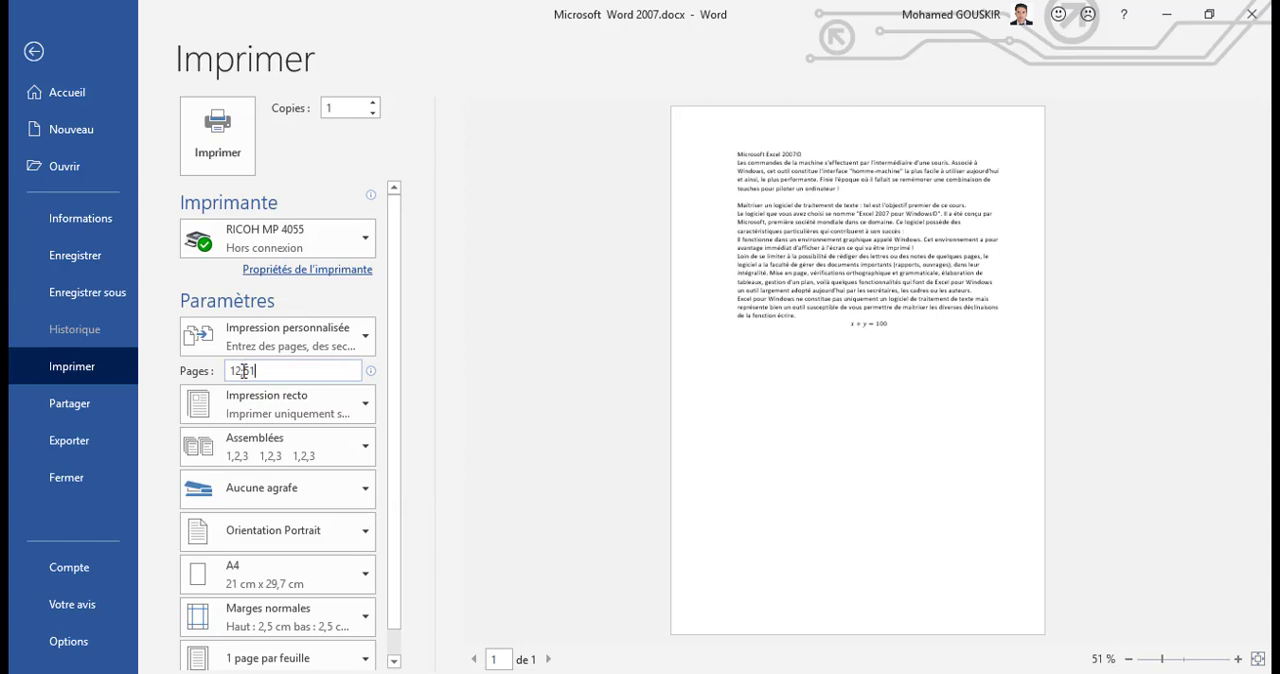
type("1")
key("BackSpace")
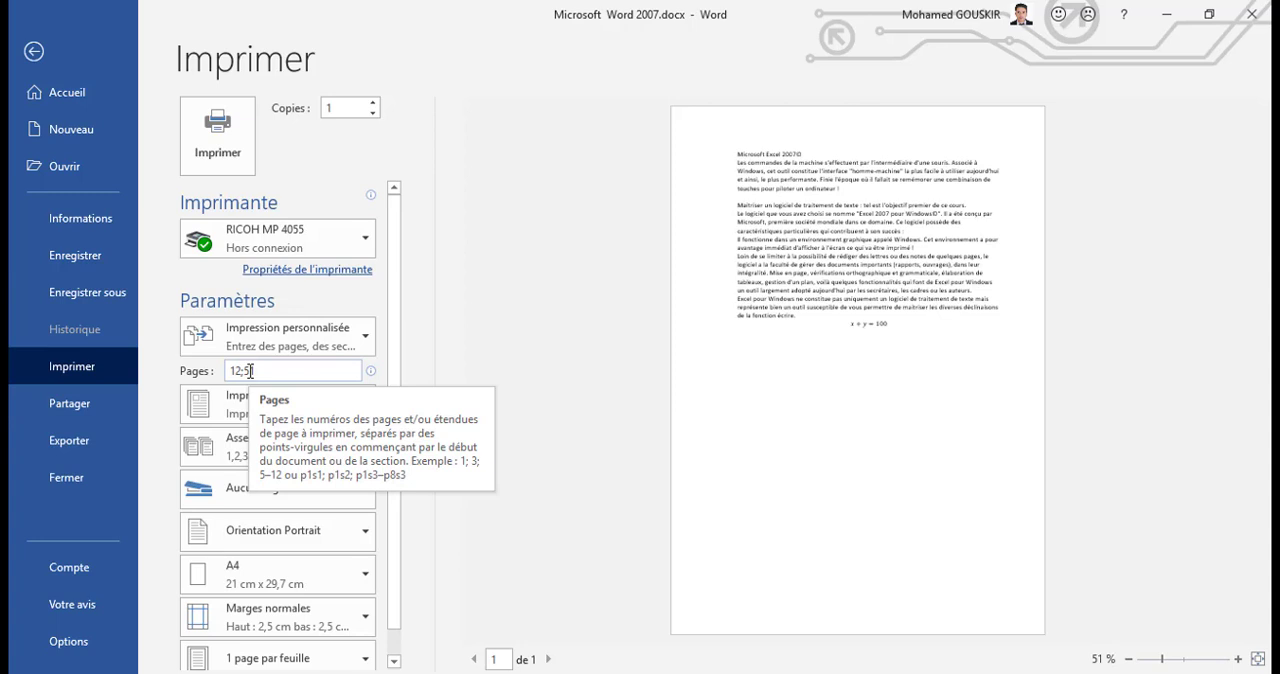
type("1")
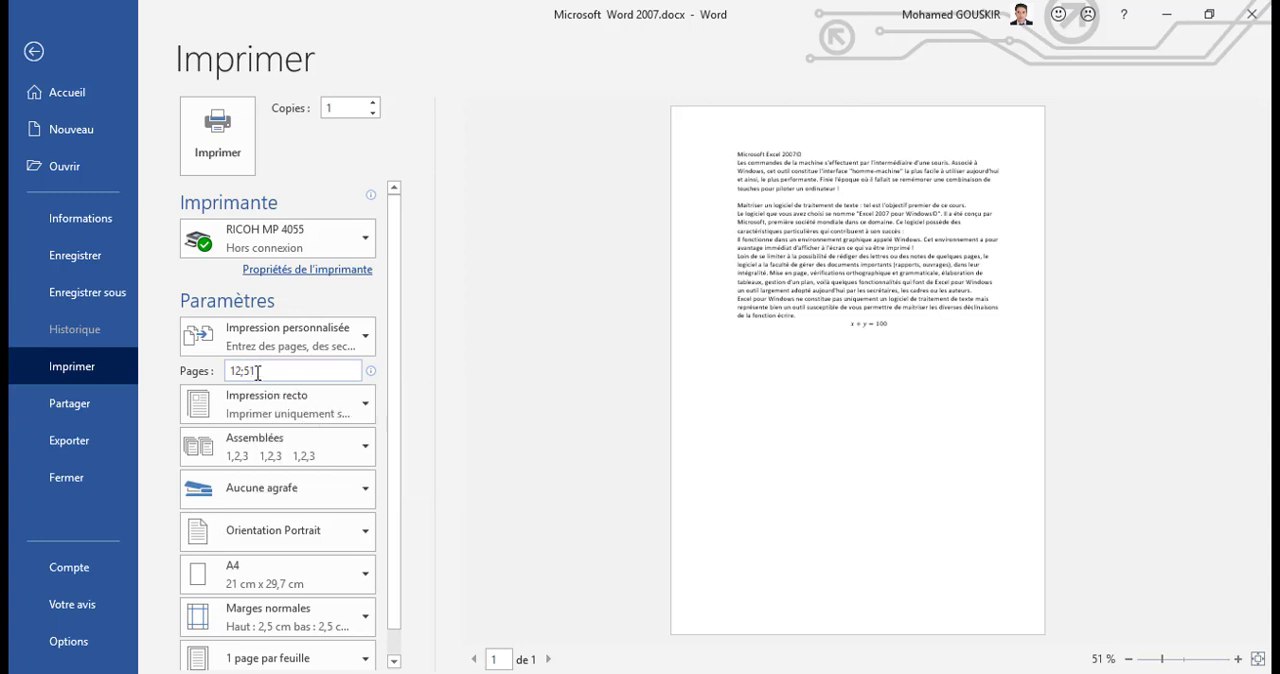
left_click_drag(262, 371, 229, 371)
key("BackSpace")
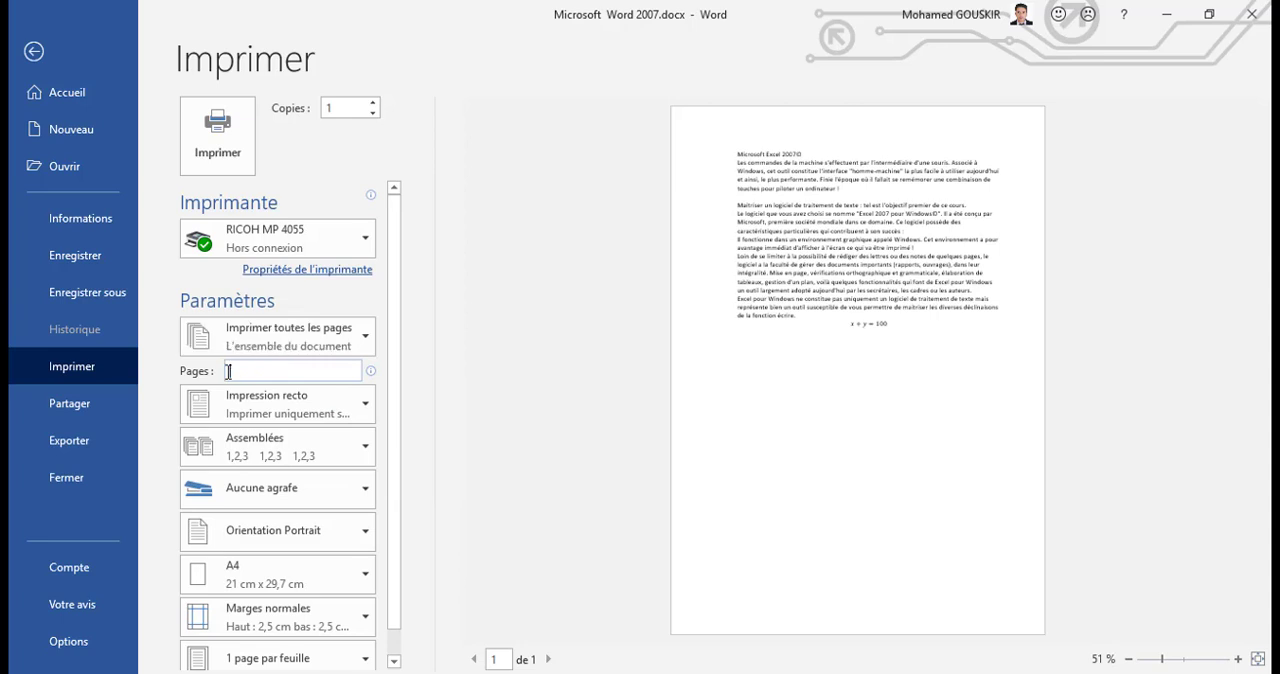
Step: Save the document under its current name and close the Navigation pane
left_click(110, 263)
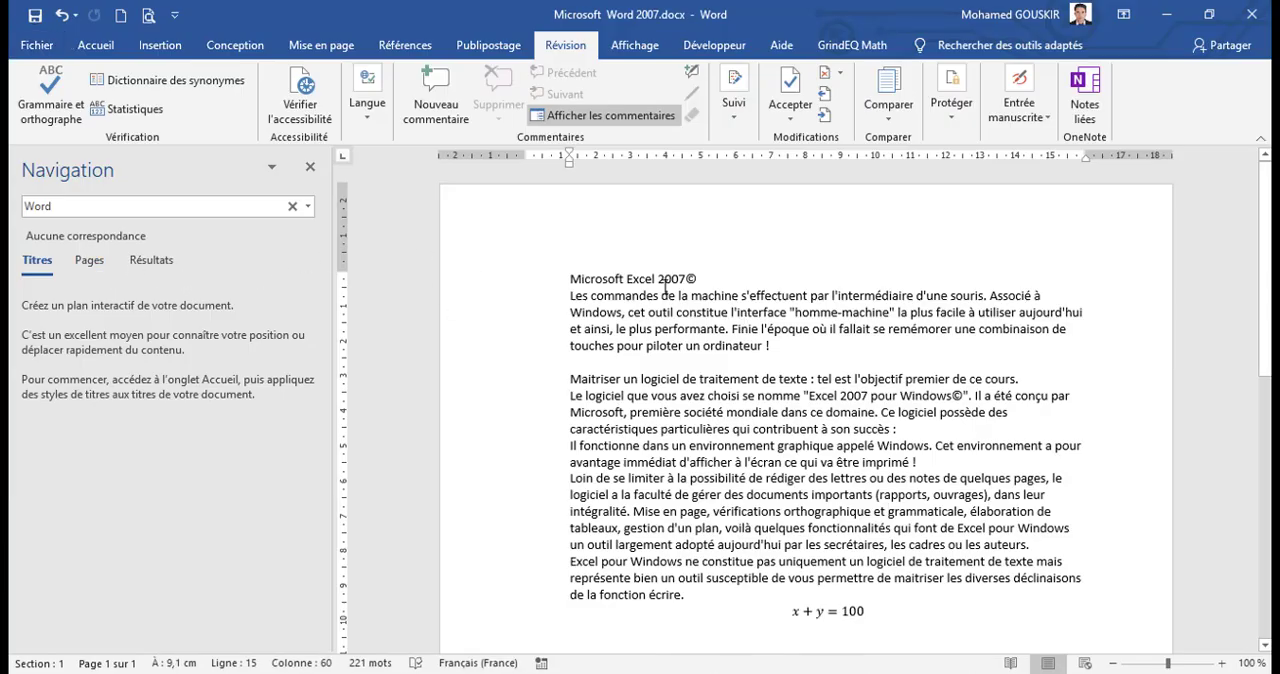
left_click(310, 166)
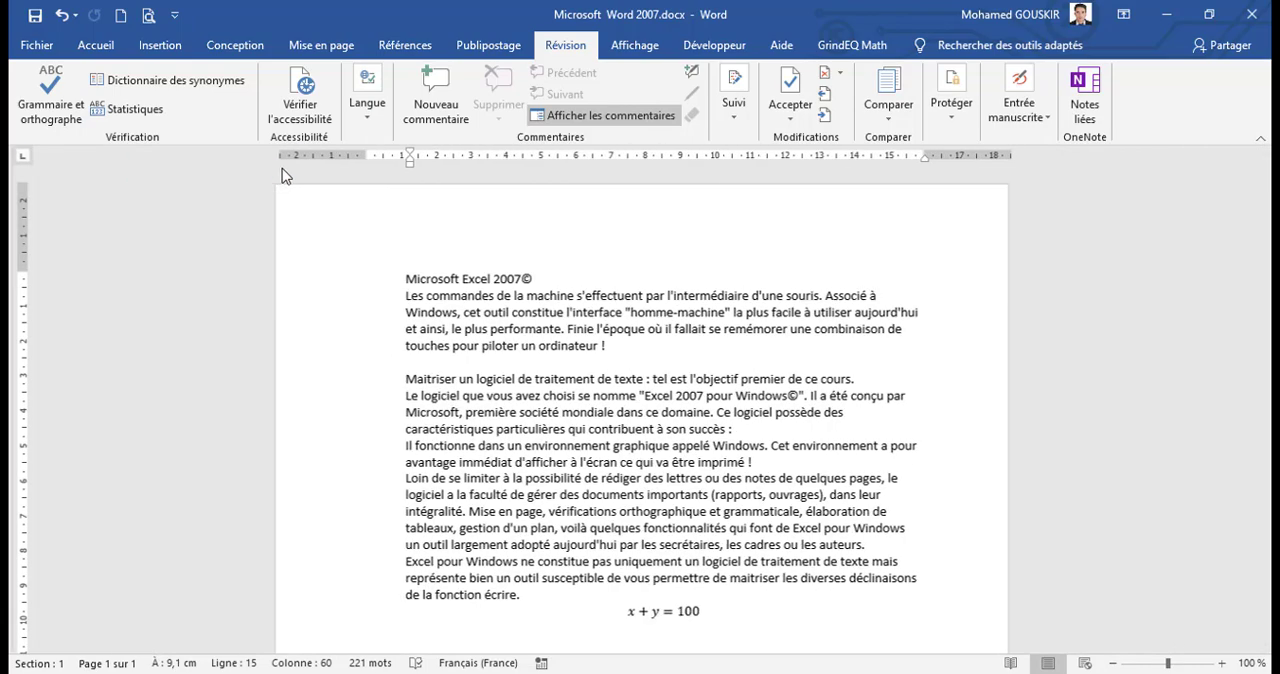
Step: Start saving a copy of the document to the Bureau, creating and opening a new folder named TPS there
left_click(38, 45)
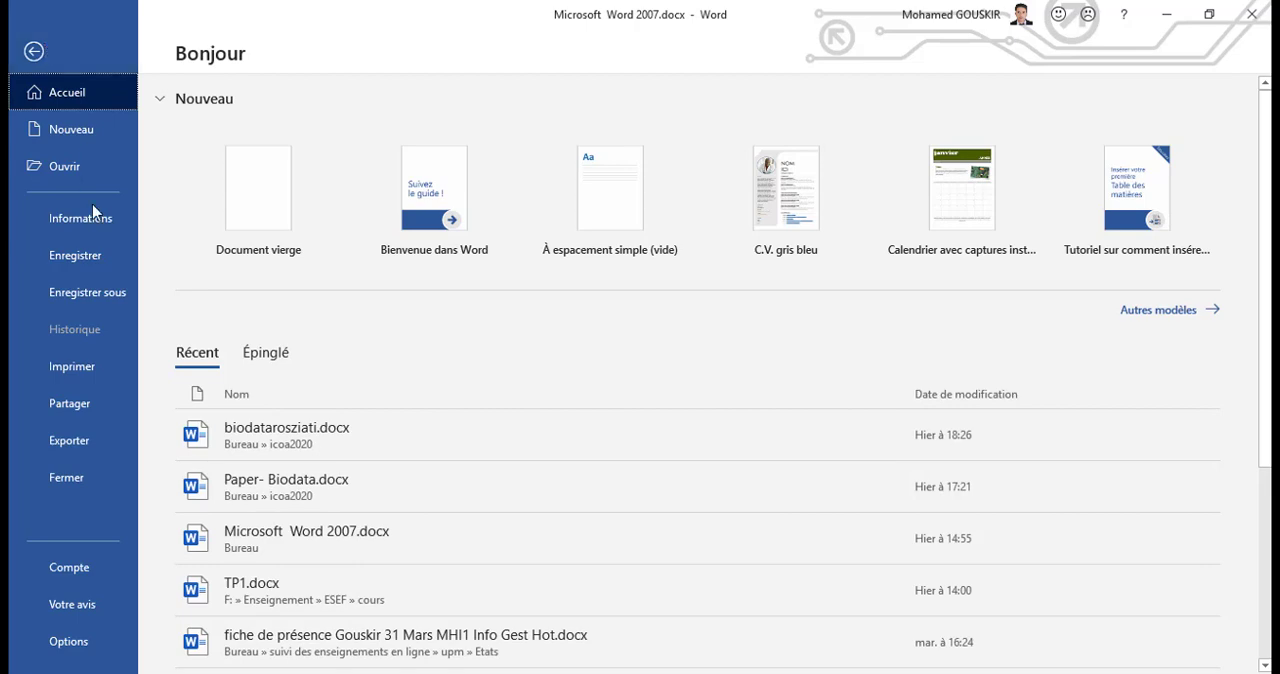
left_click(93, 296)
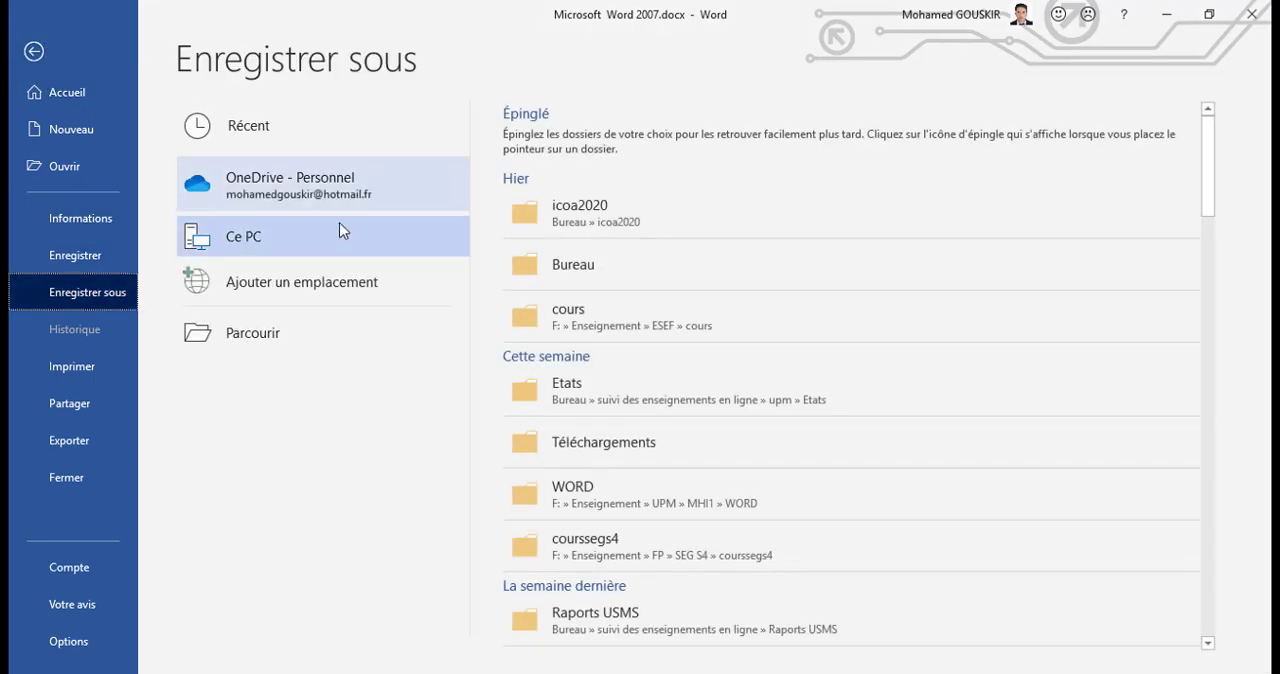
left_click(278, 335)
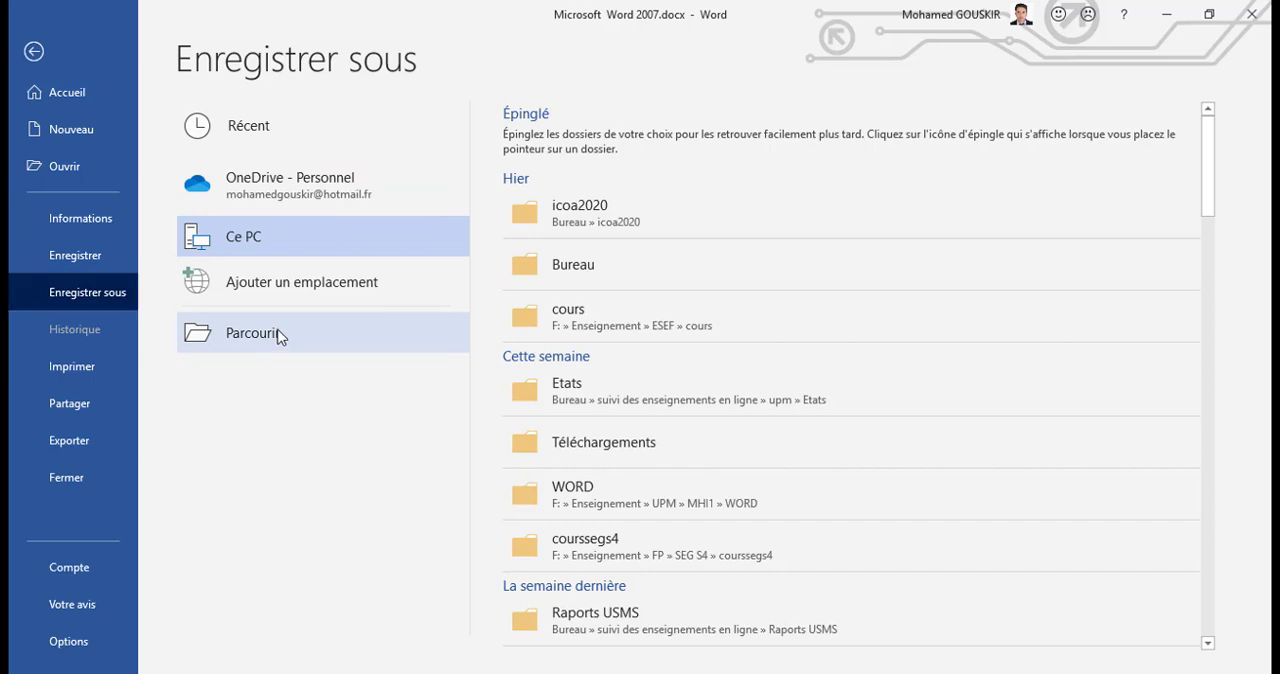
left_click_drag(152, 263, 155, 290)
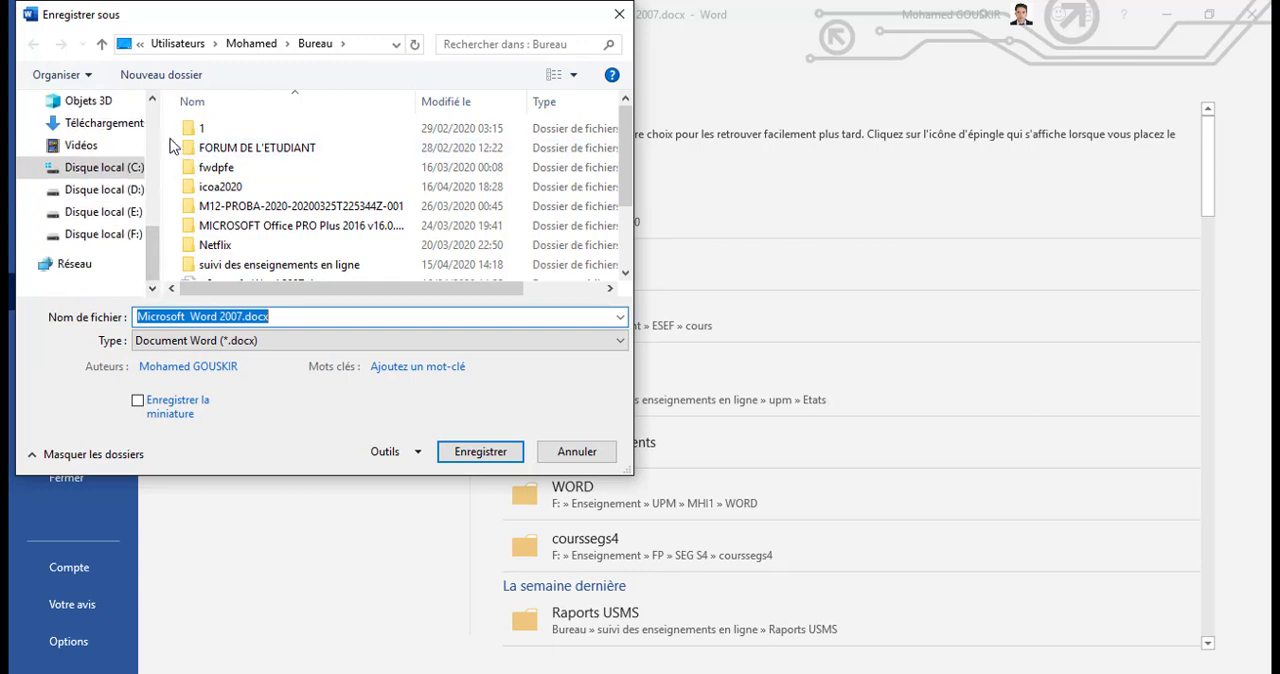
scroll(105, 146, "up", 3)
left_click(86, 131)
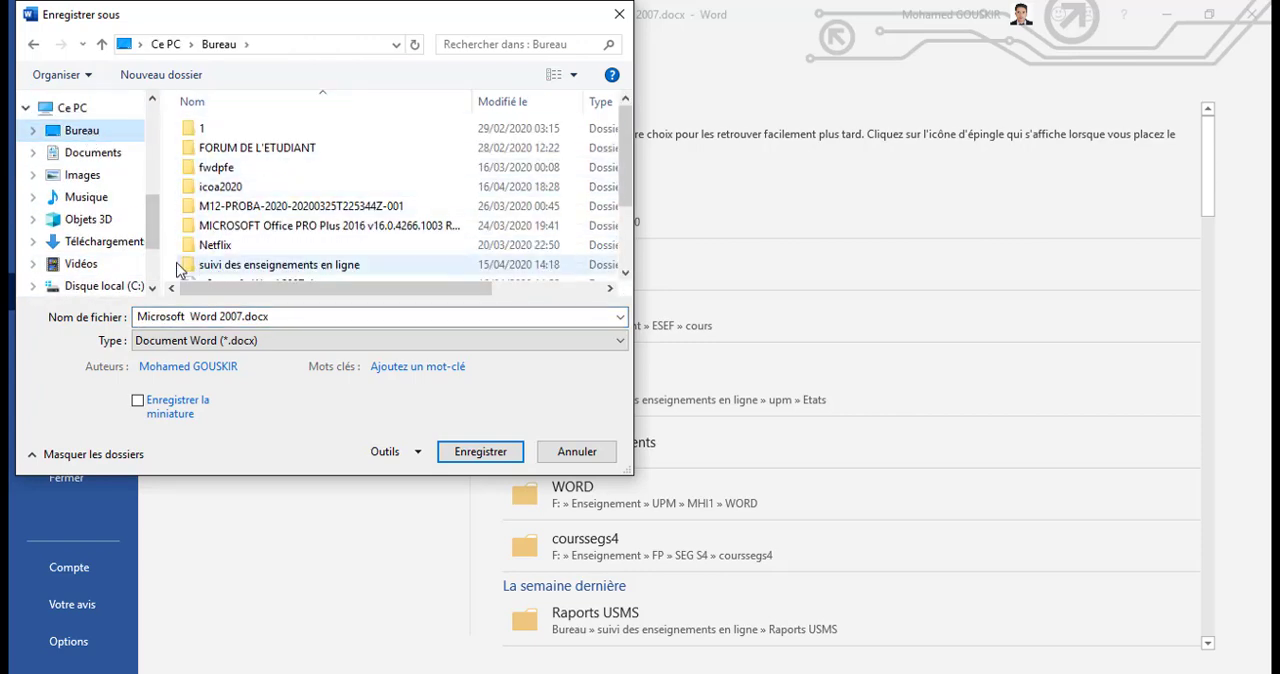
left_click(178, 78)
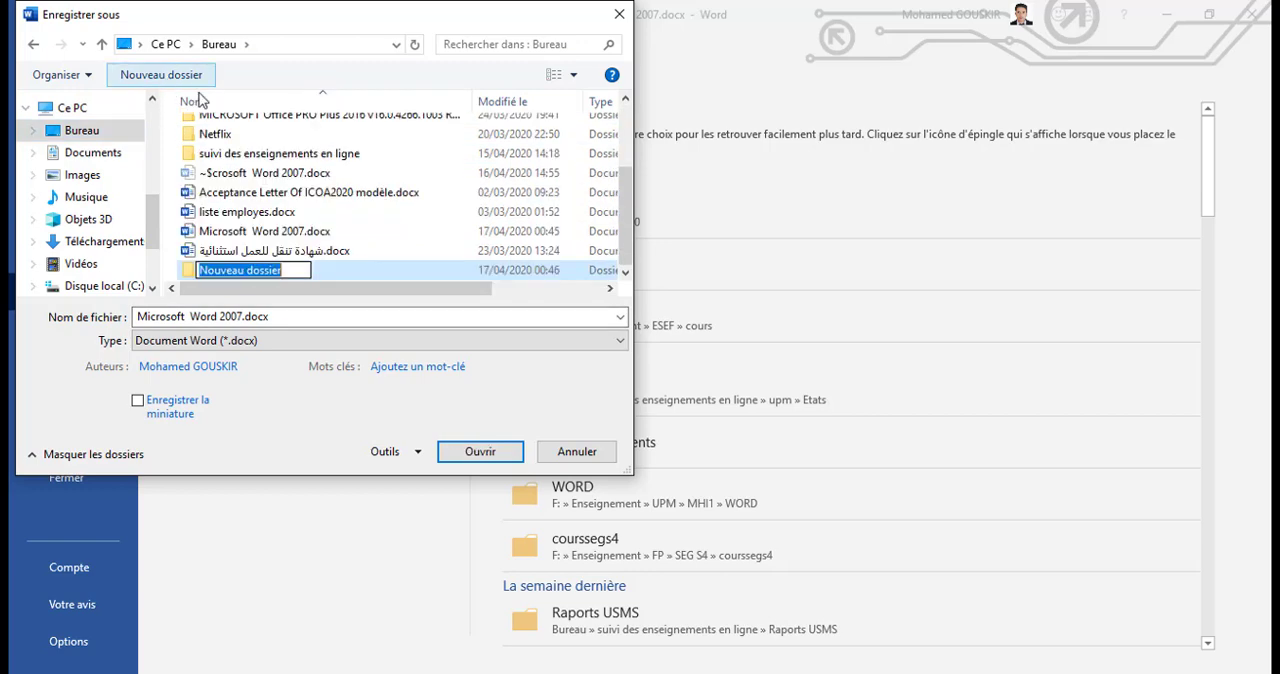
type("T")
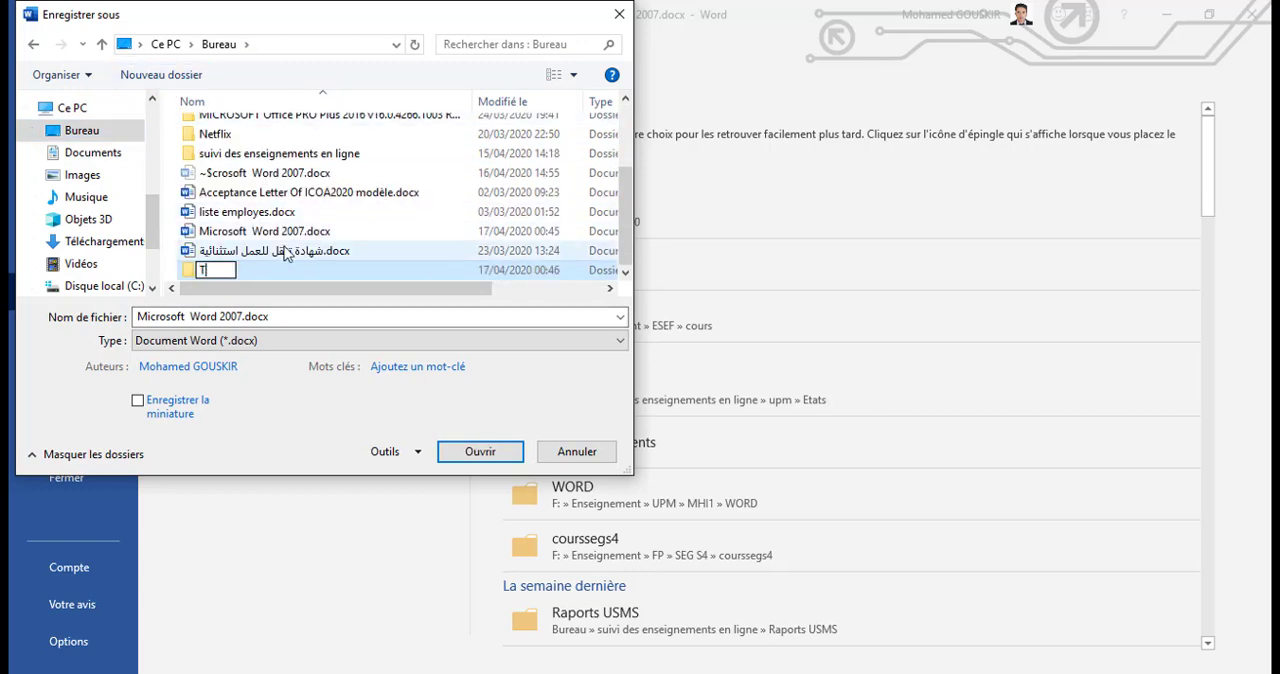
type("PS")
key("Return")
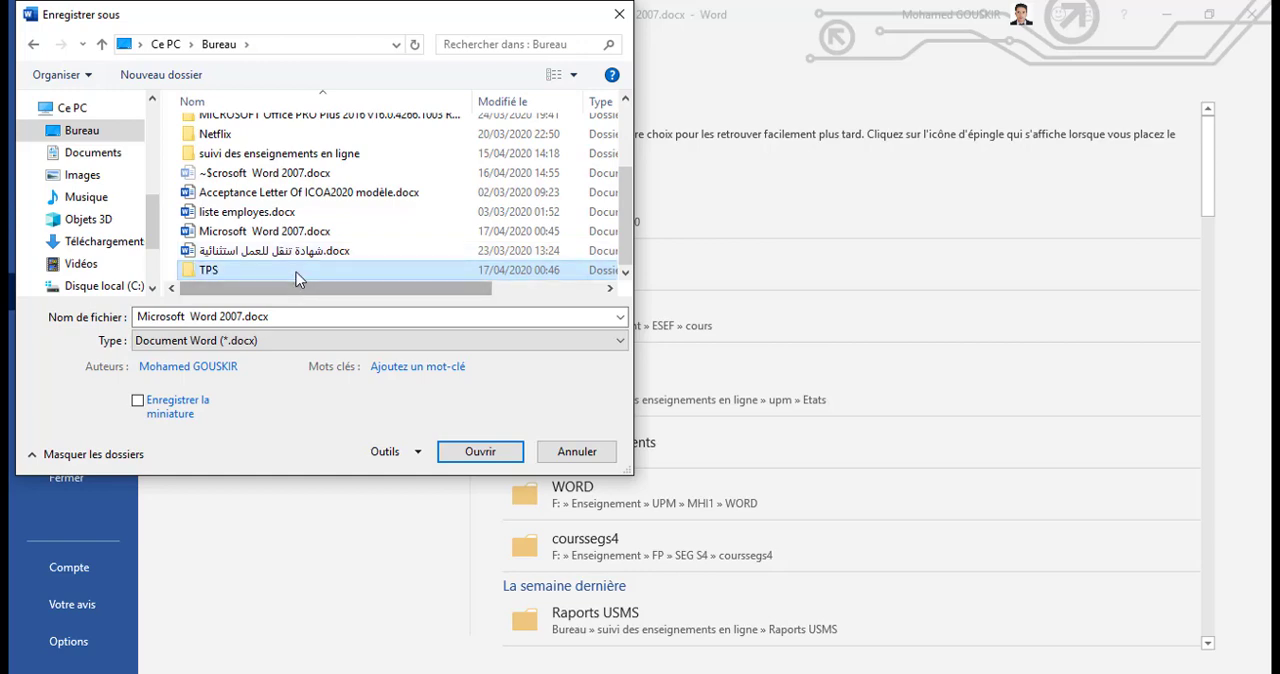
double_click(293, 272)
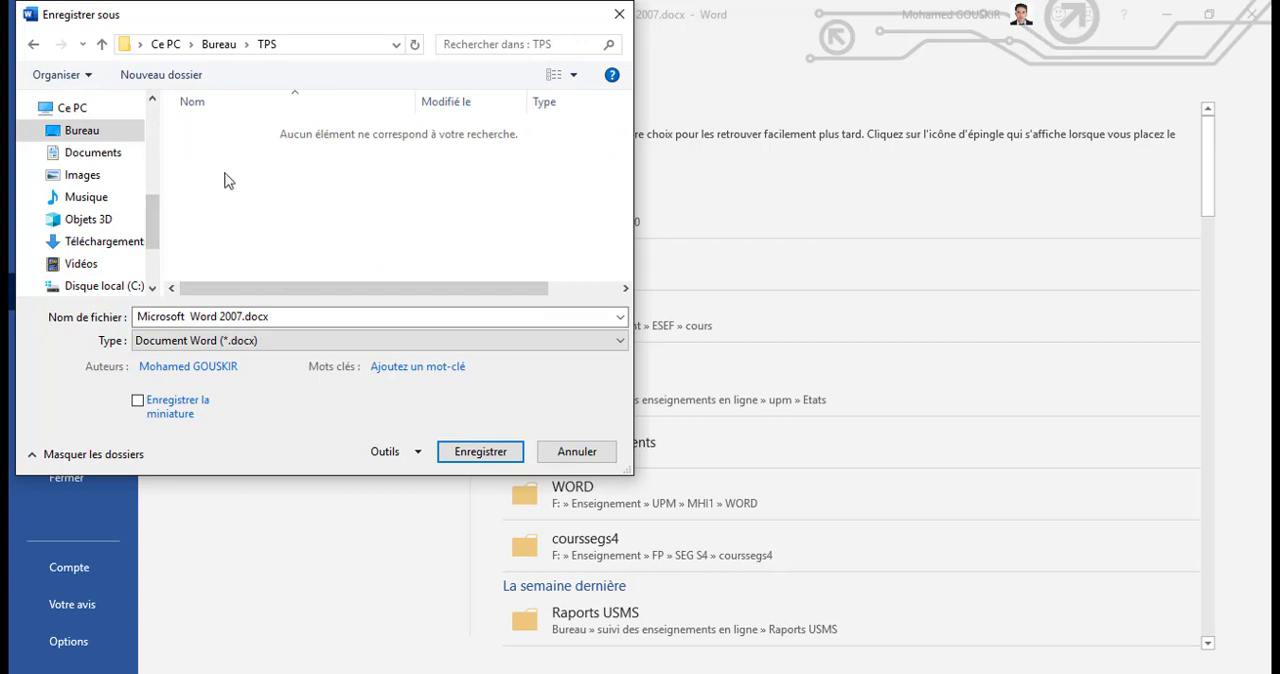
Step: Set the copy's file name to TP1-MS Word.docx
left_click(248, 316)
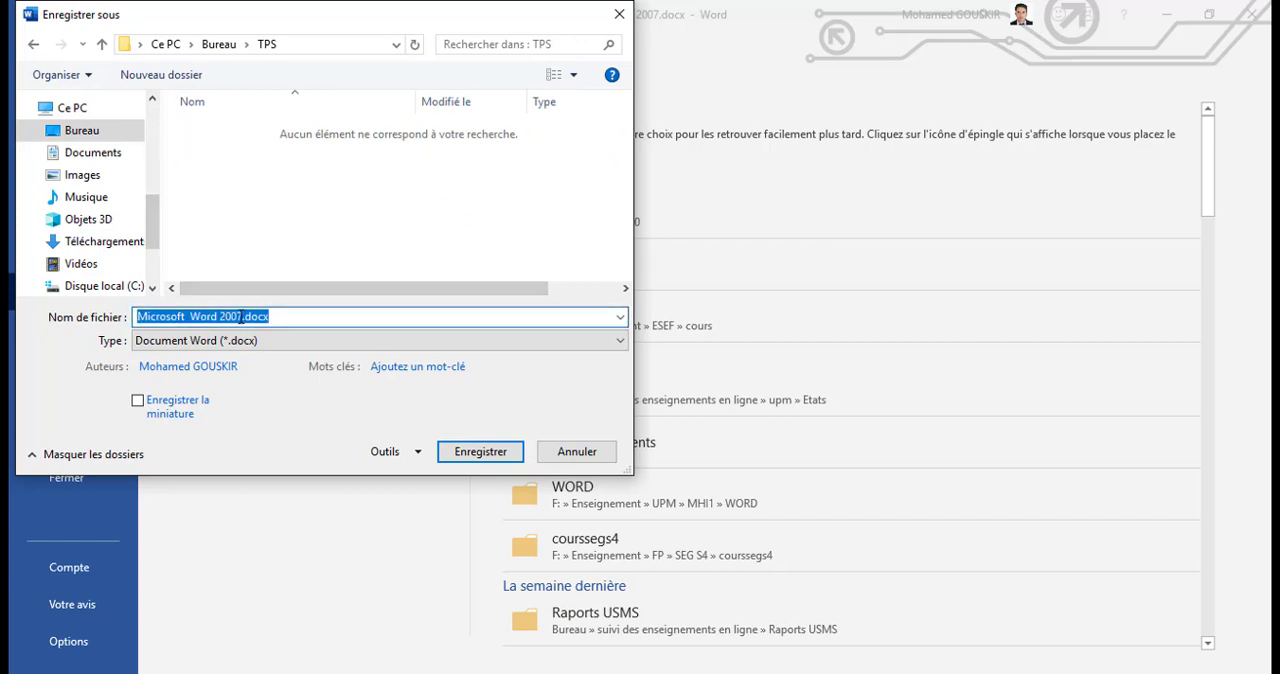
left_click(240, 316)
left_click_drag(240, 316, 132, 314)
key("BackSpace")
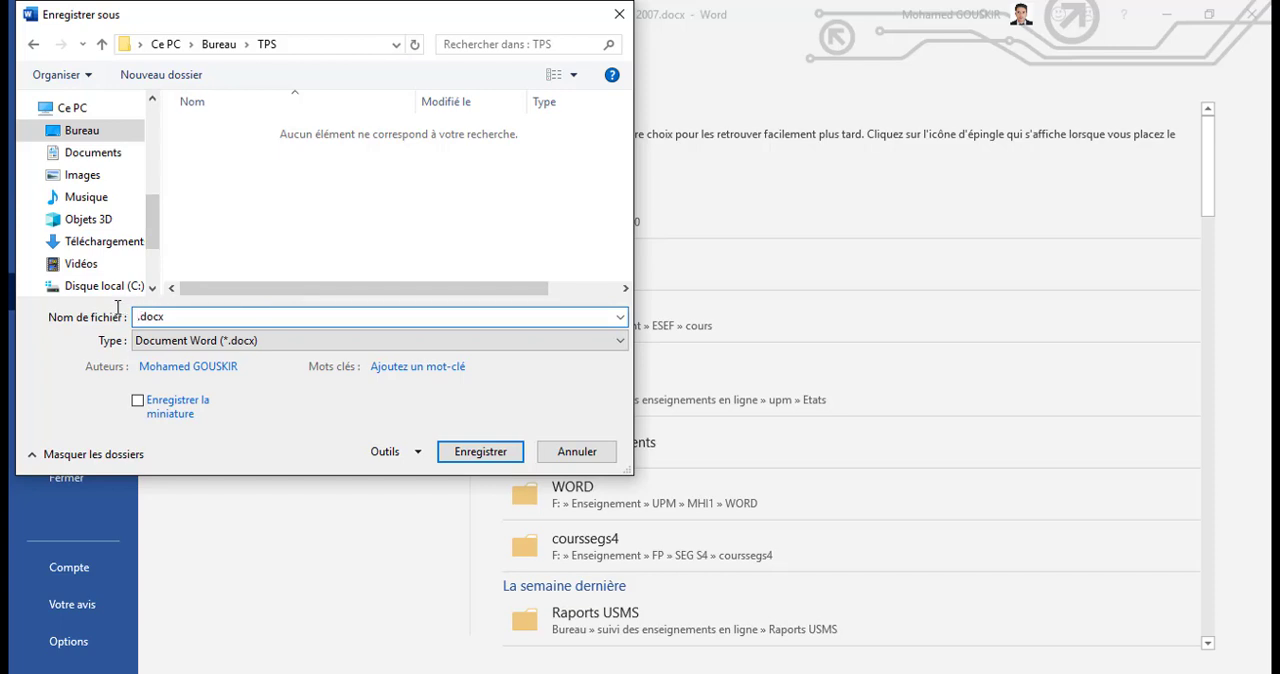
type("TP1-MS Word")
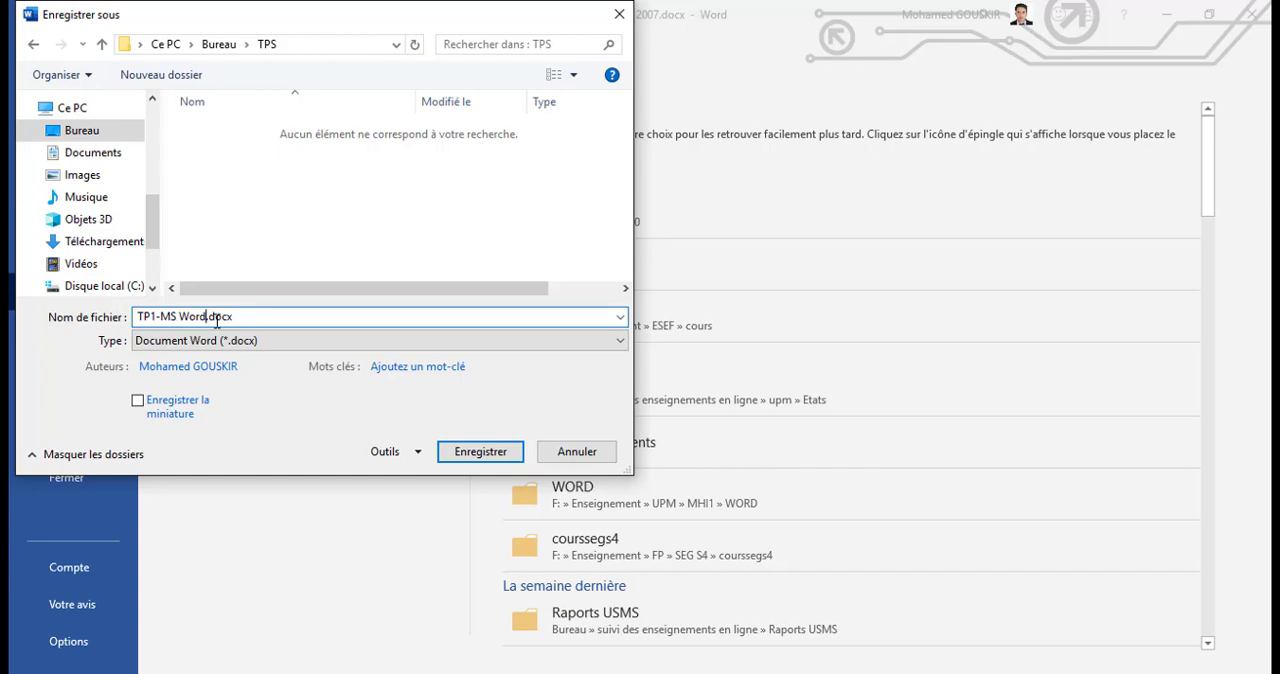
left_click_drag(206, 316, 135, 318)
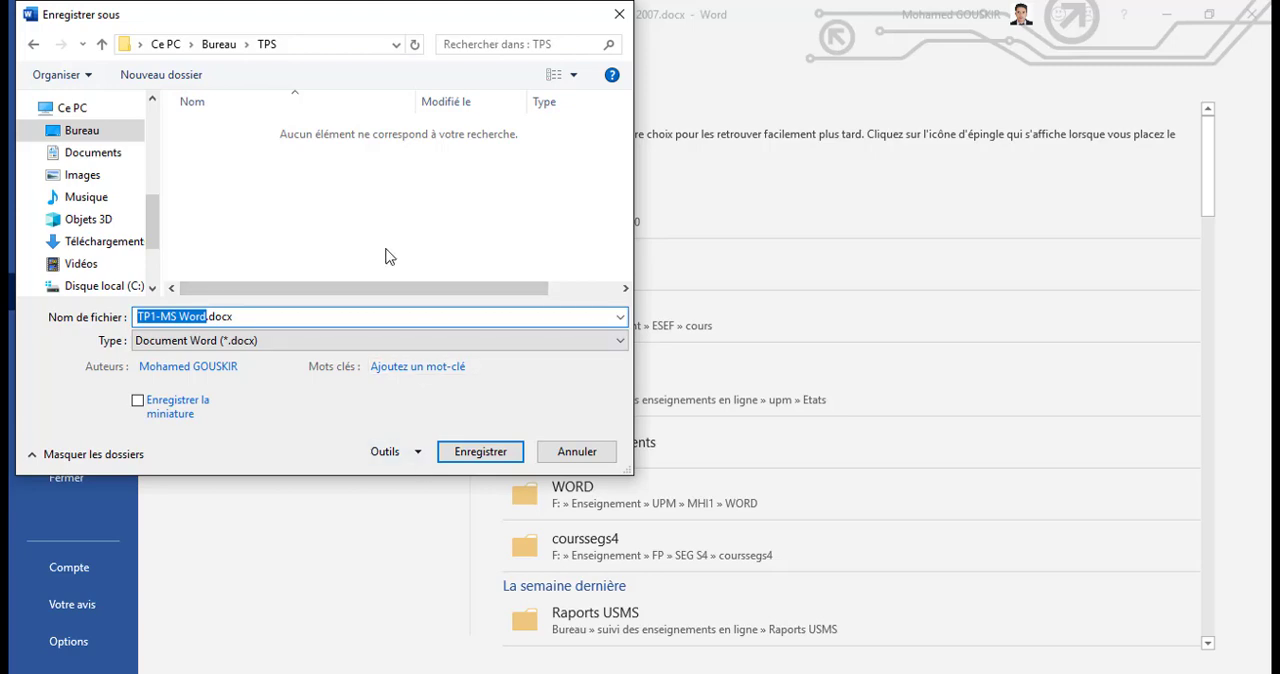
Step: View the file formats available for saving the copy, including PDF, without changing the Word document type
left_click(229, 343)
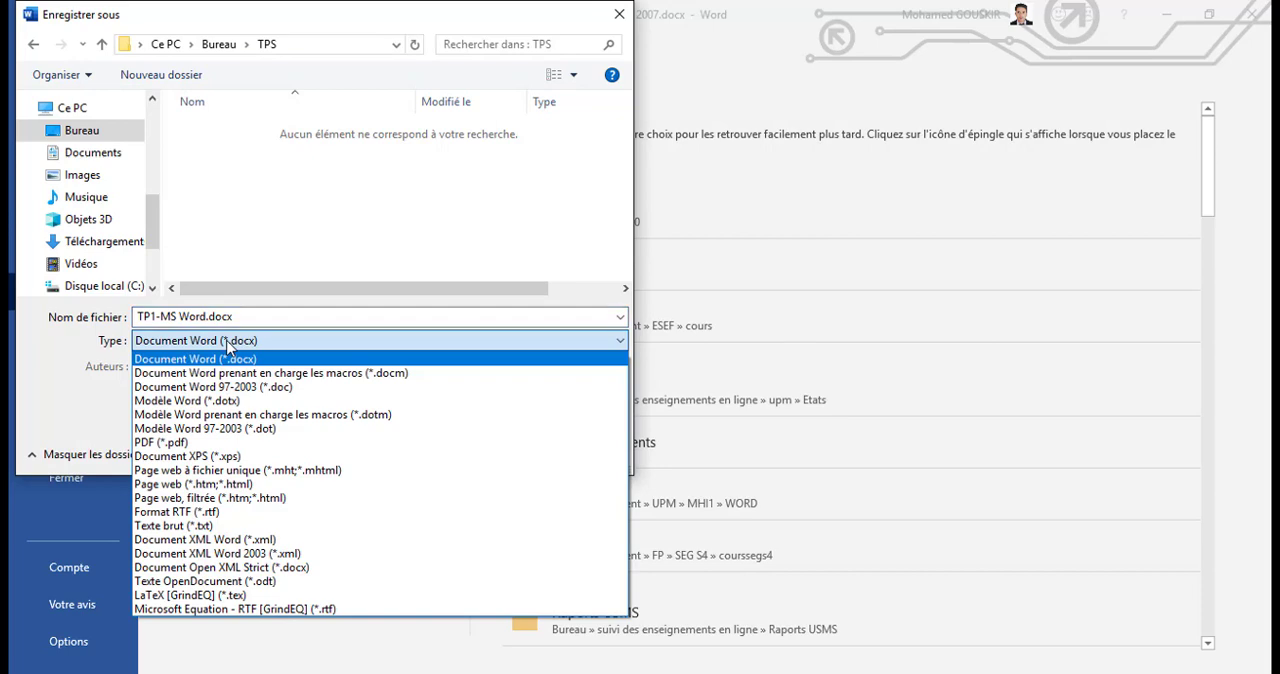
left_click(96, 343)
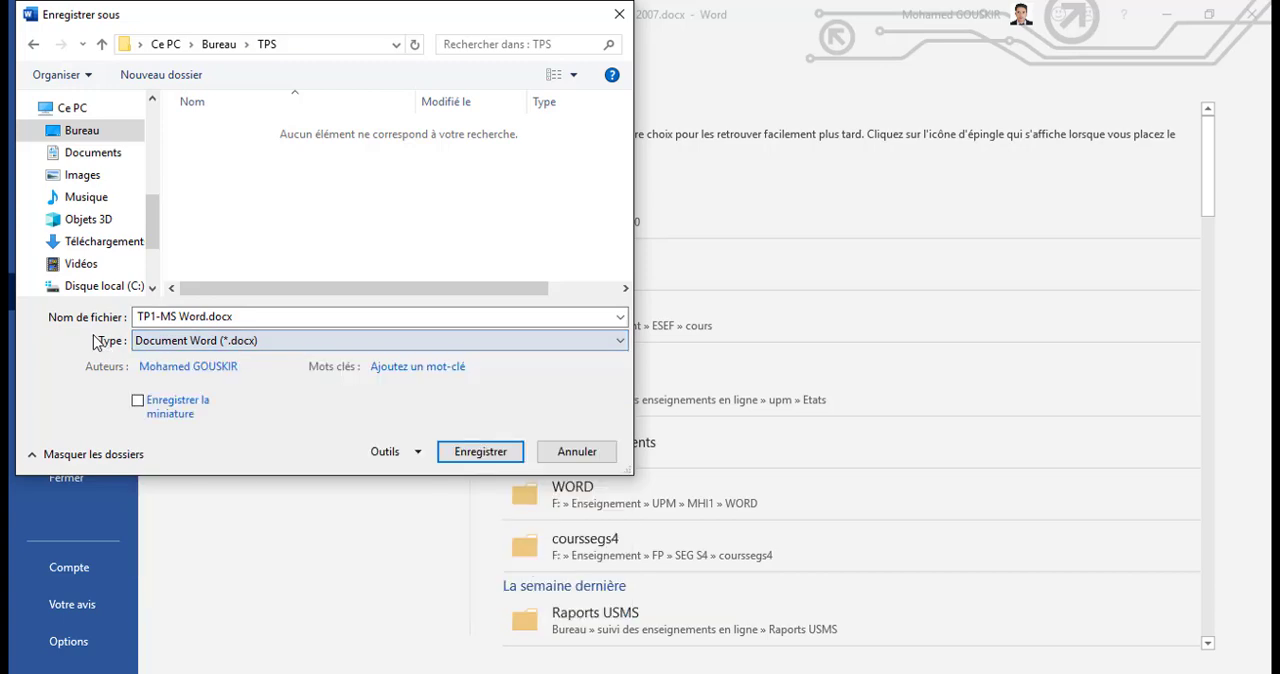
left_click(160, 345)
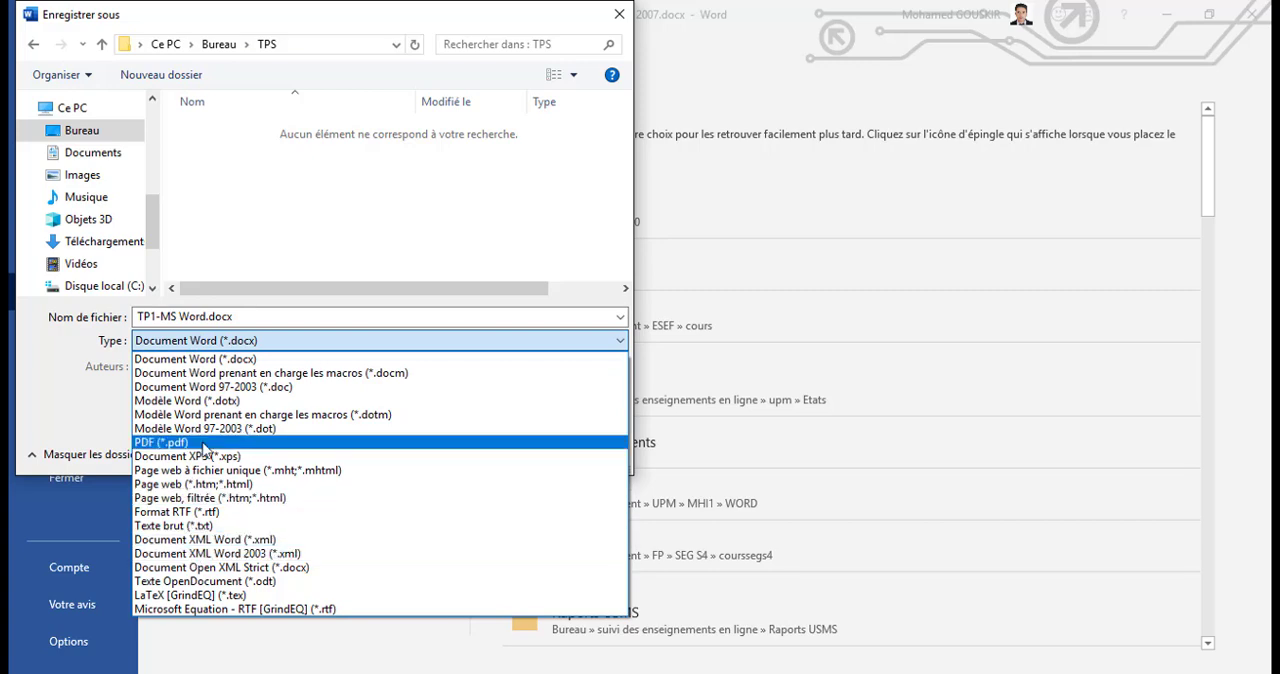
left_click(108, 422)
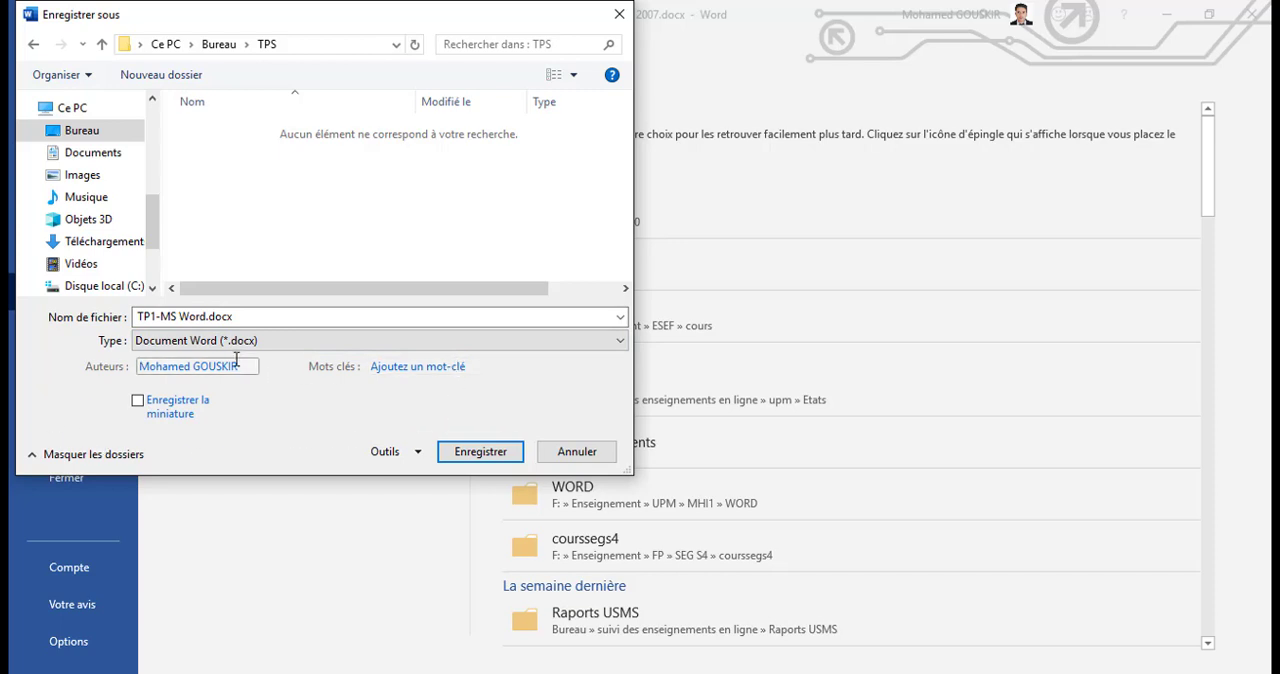
Step: View the copy's author and keyword fields and Word's general saving options without changing them
left_click(192, 368)
left_click(243, 366)
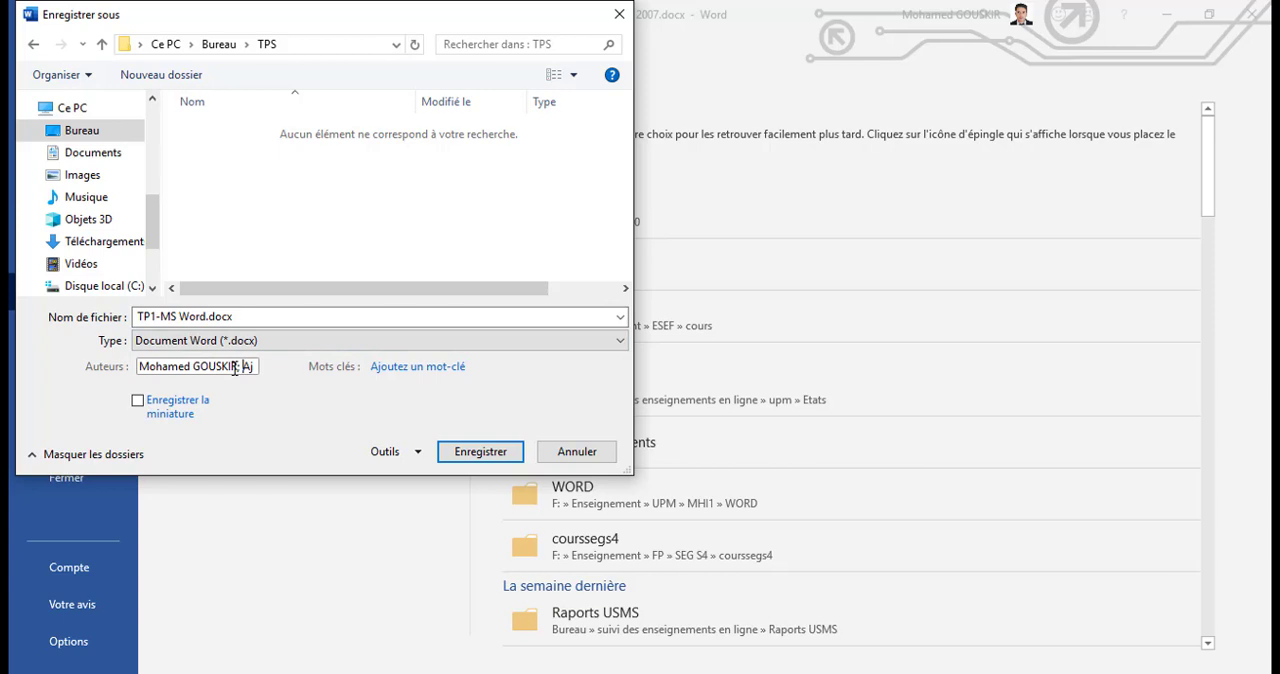
left_click(437, 366)
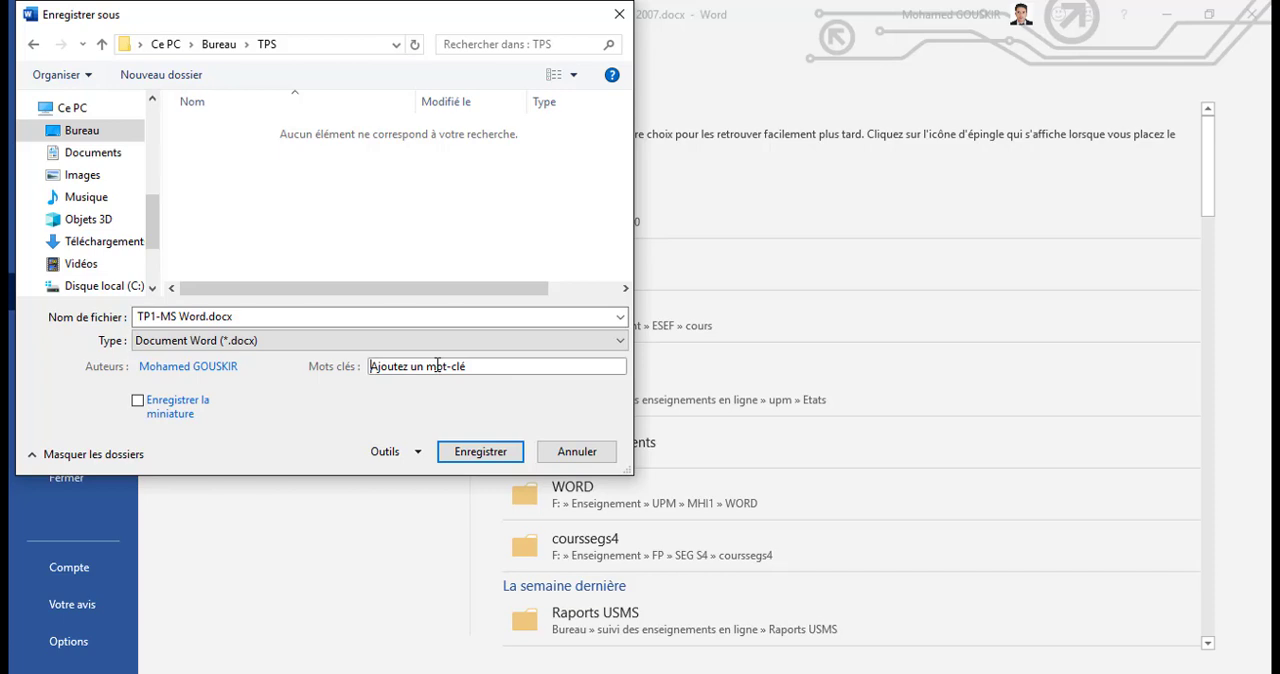
left_click(406, 458)
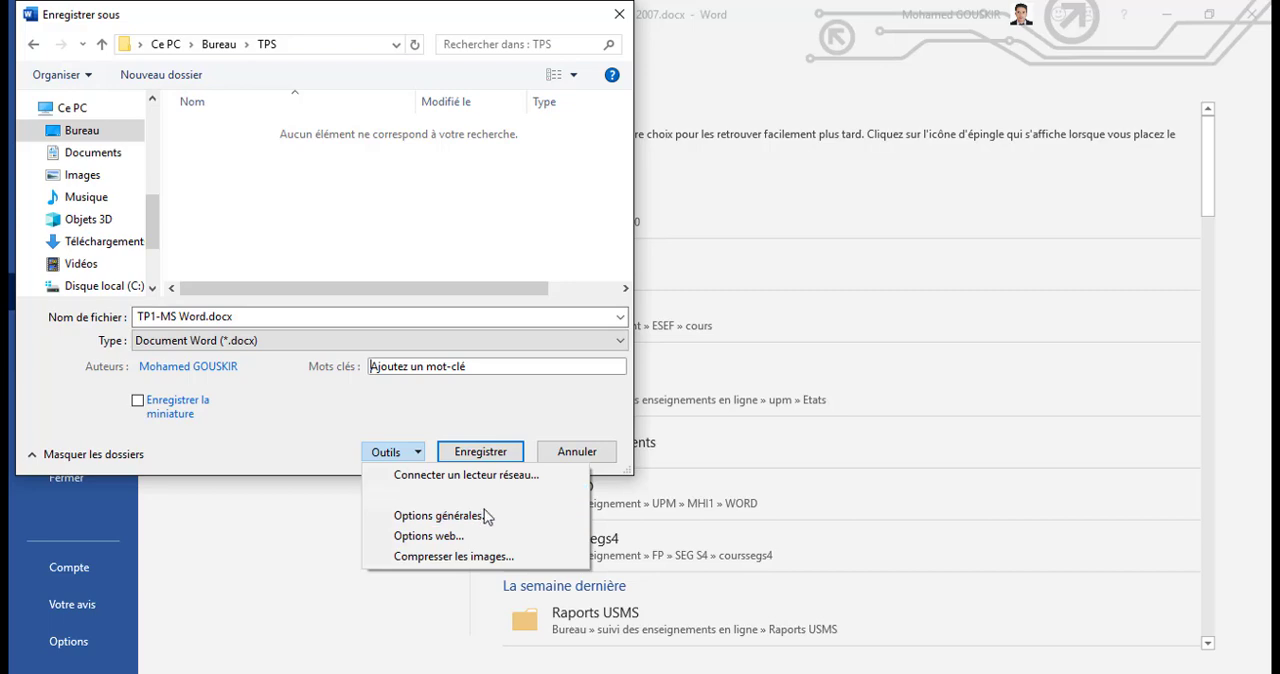
left_click(506, 495)
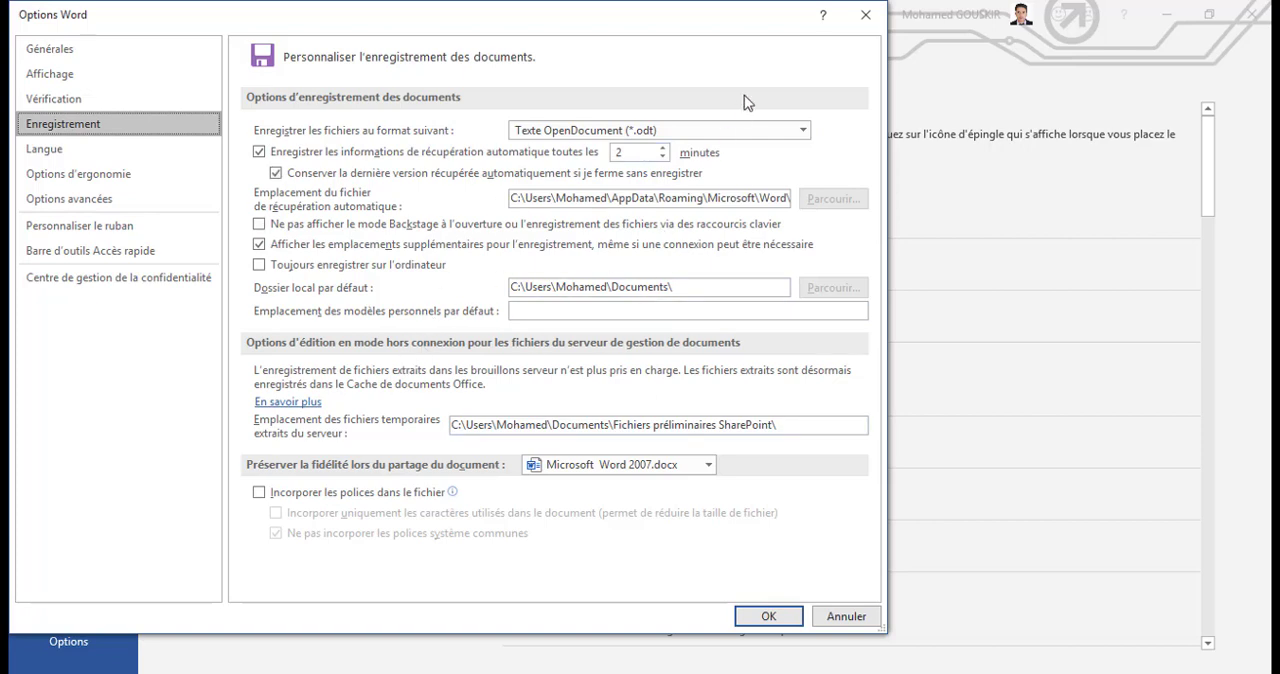
left_click(866, 14)
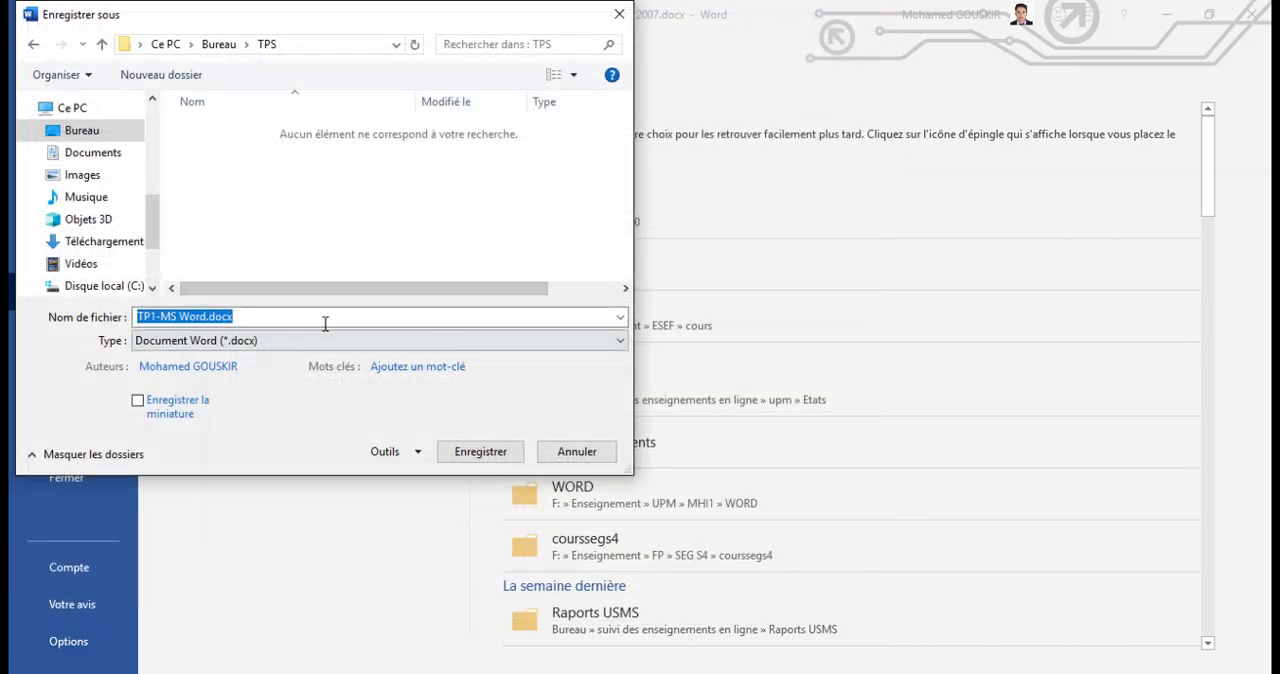
Step: Save the copy as a Word document in the TPS folder and return to the first paragraph
left_click(487, 451)
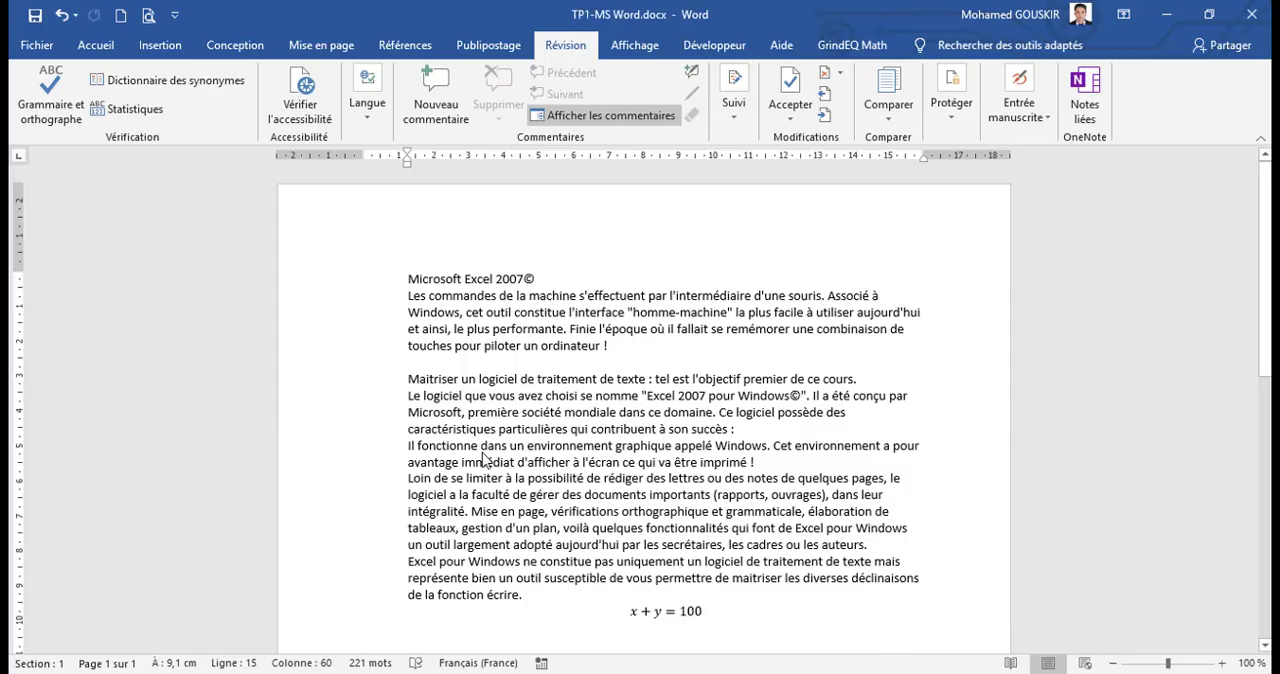
left_click(629, 342)
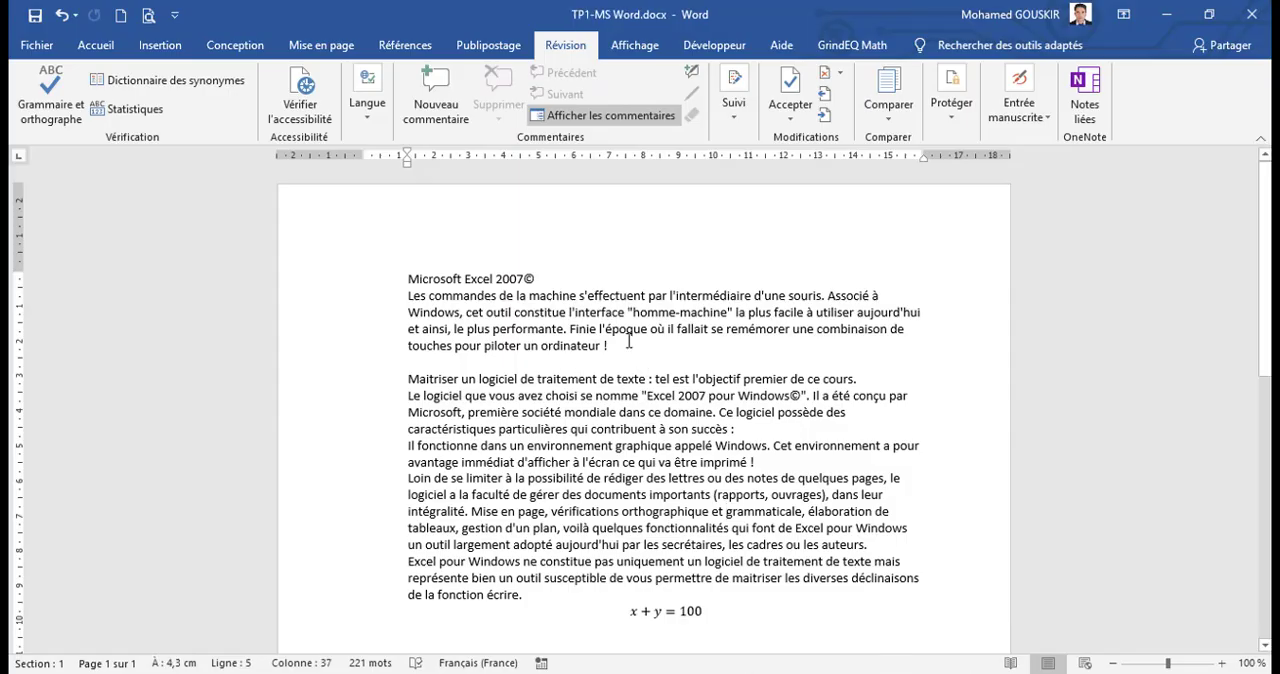